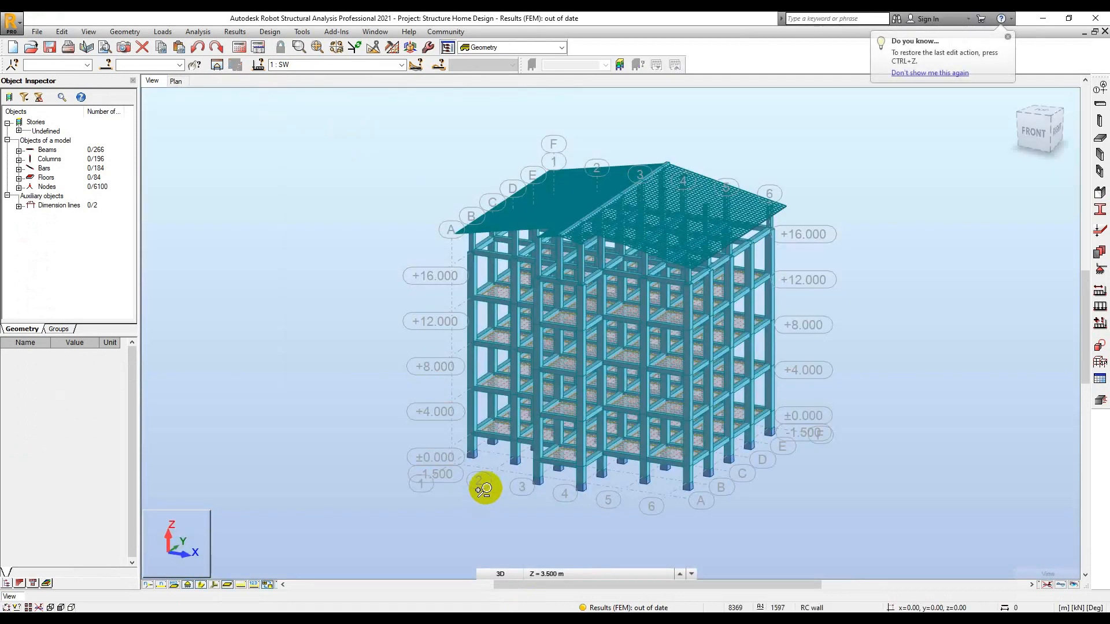
Examine the building model in 3D and in its front and right elevations.
{"action": "scroll", "coordinate": [850, 376], "scroll_direction": "up", "scroll_amount": 2}
{"action": "middle_click_drag", "start_coordinate": [812, 346], "coordinate": [824, 380]}
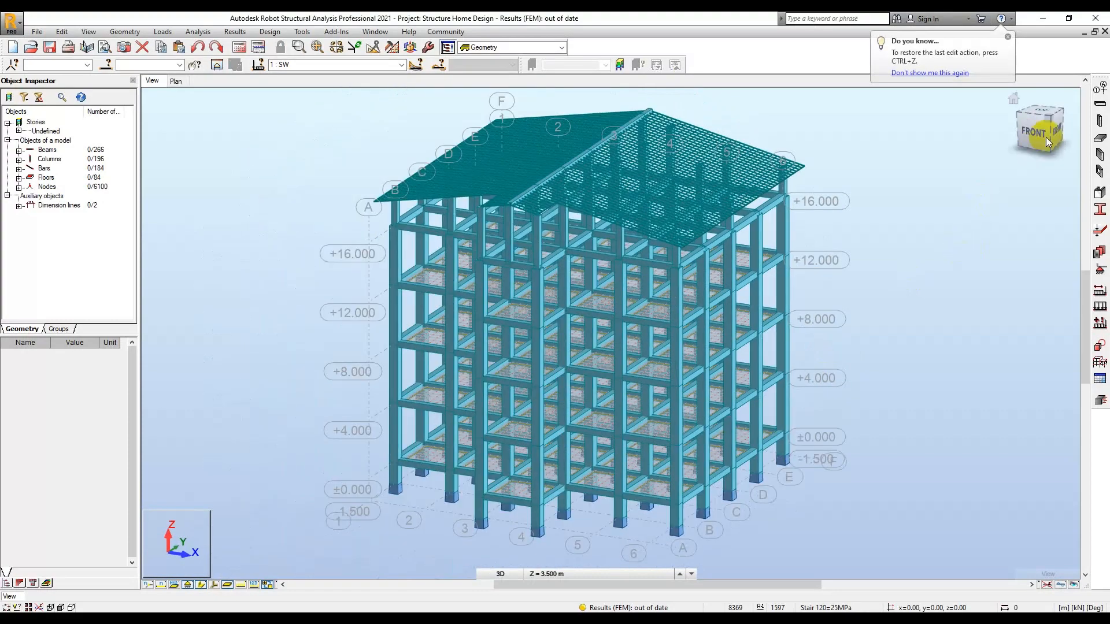
{"action": "left_click", "coordinate": [1040, 137]}
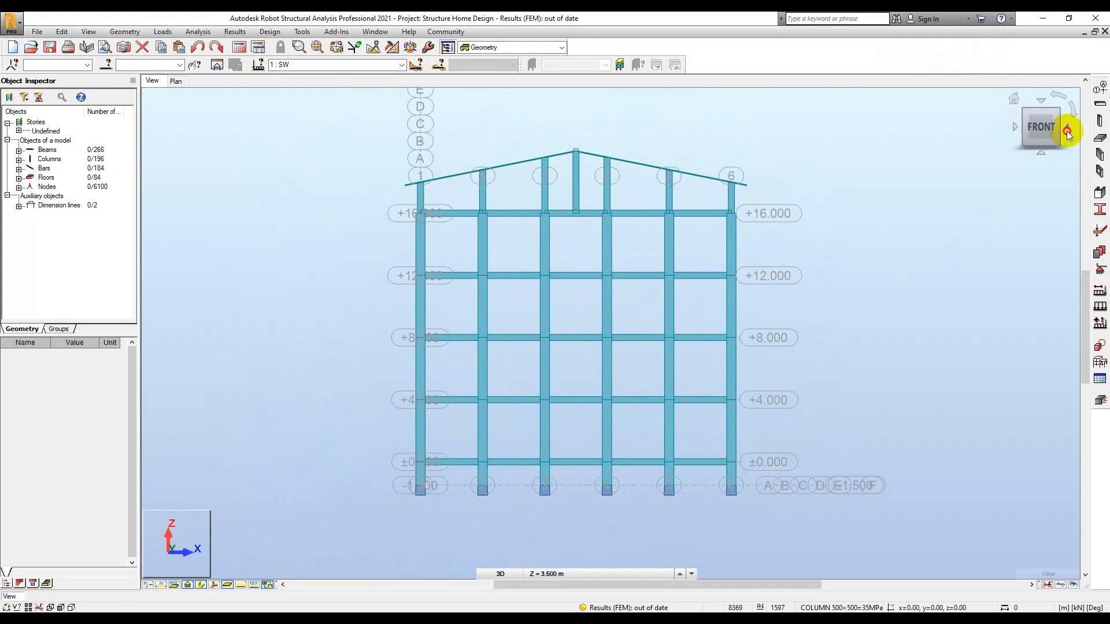
{"action": "left_click", "coordinate": [1066, 130]}
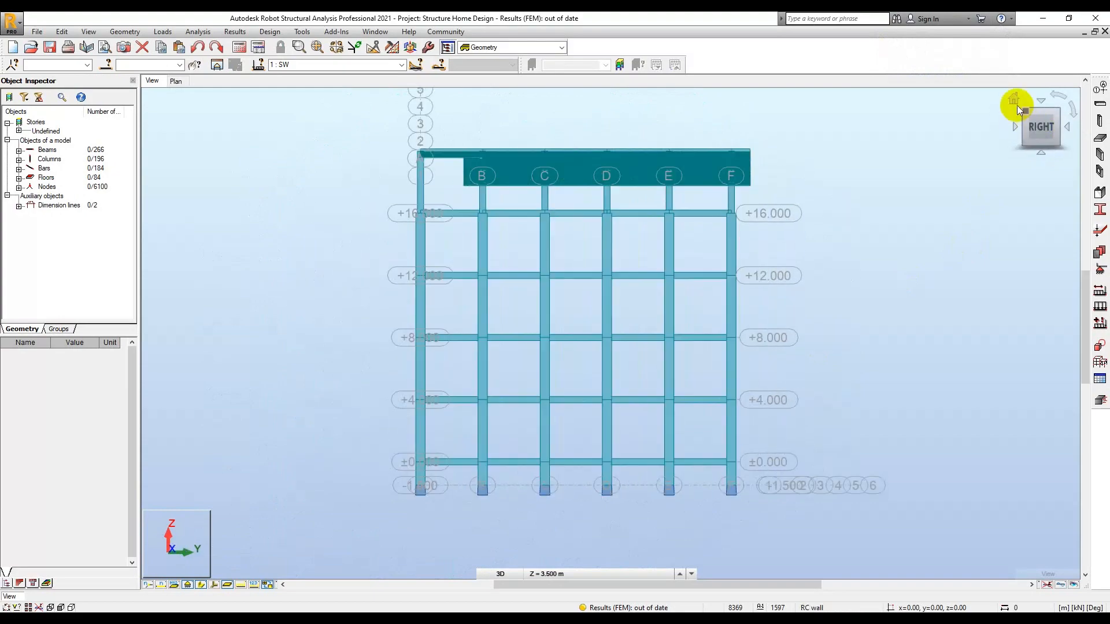
{"action": "left_click", "coordinate": [1017, 105]}
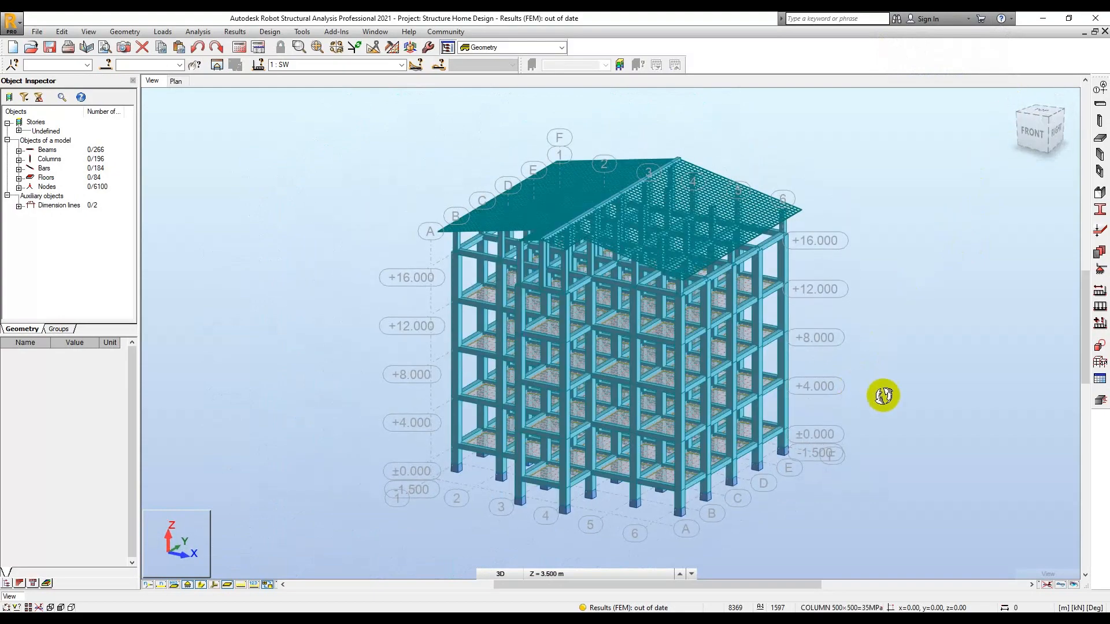
{"action": "middle_click_drag", "start_coordinate": [883, 395], "coordinate": [605, 387], "text": "shift"}
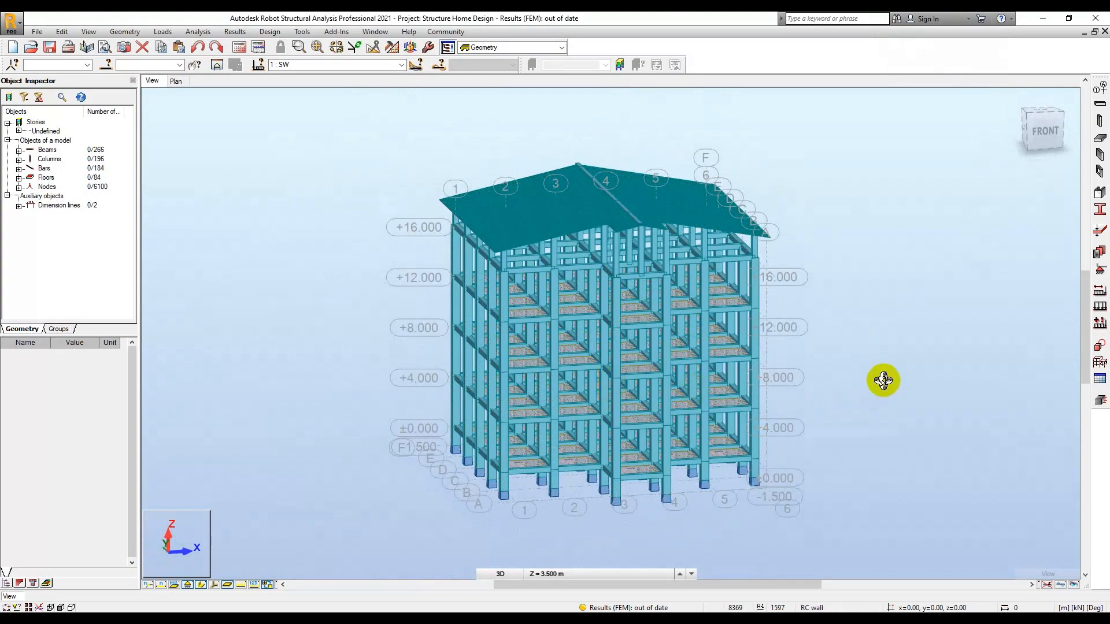
{"action": "middle_click_drag", "start_coordinate": [883, 381], "coordinate": [870, 406], "text": "shift"}
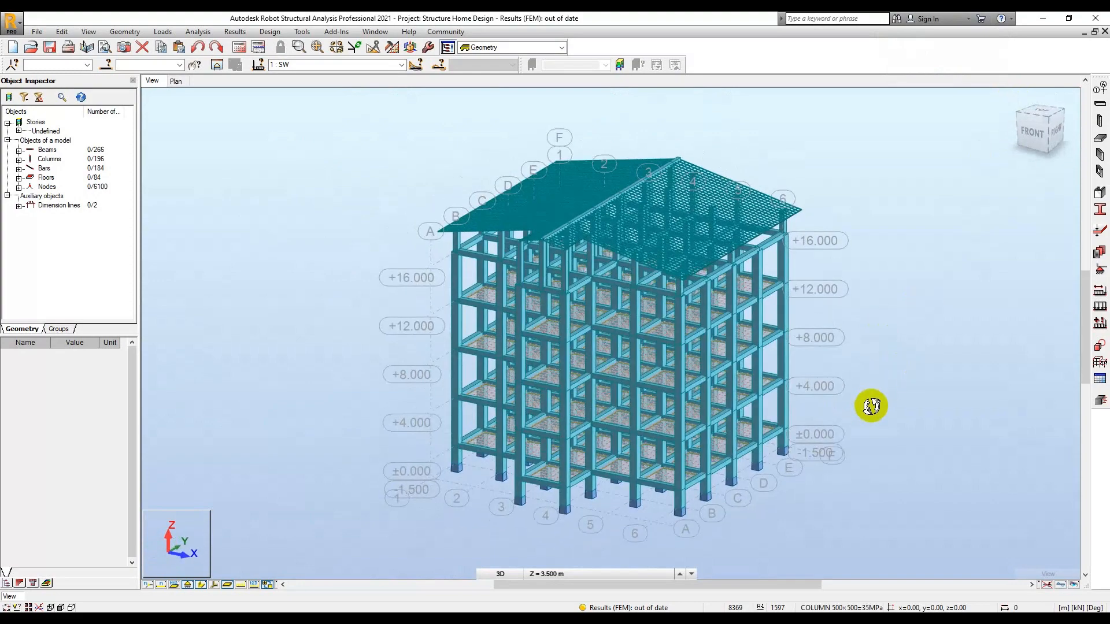
{"action": "scroll", "coordinate": [870, 406], "scroll_direction": "up", "scroll_amount": 3}
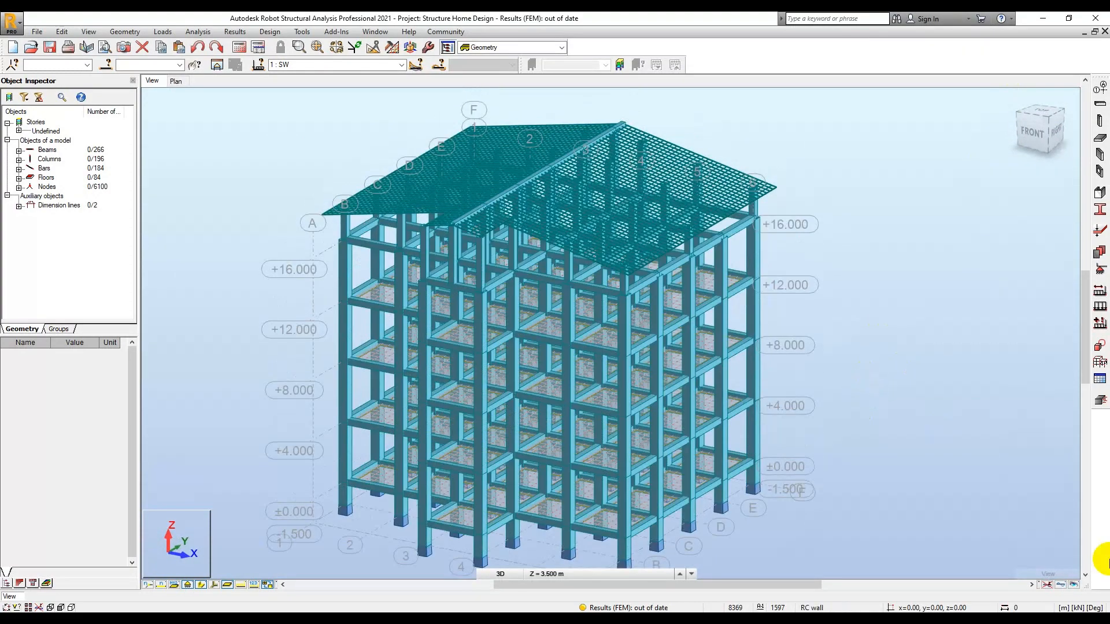
Start defining rectangular claddings with One-way Y load distribution and turn off the display of section shapes.
{"action": "left_click", "coordinate": [125, 31]}
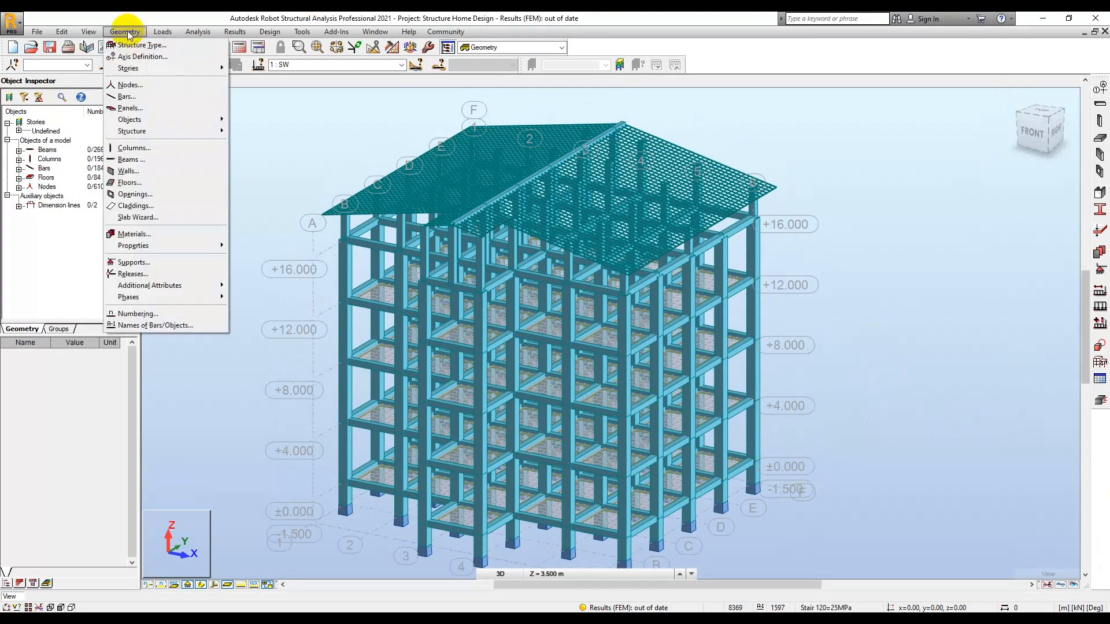
{"action": "left_click", "coordinate": [134, 206]}
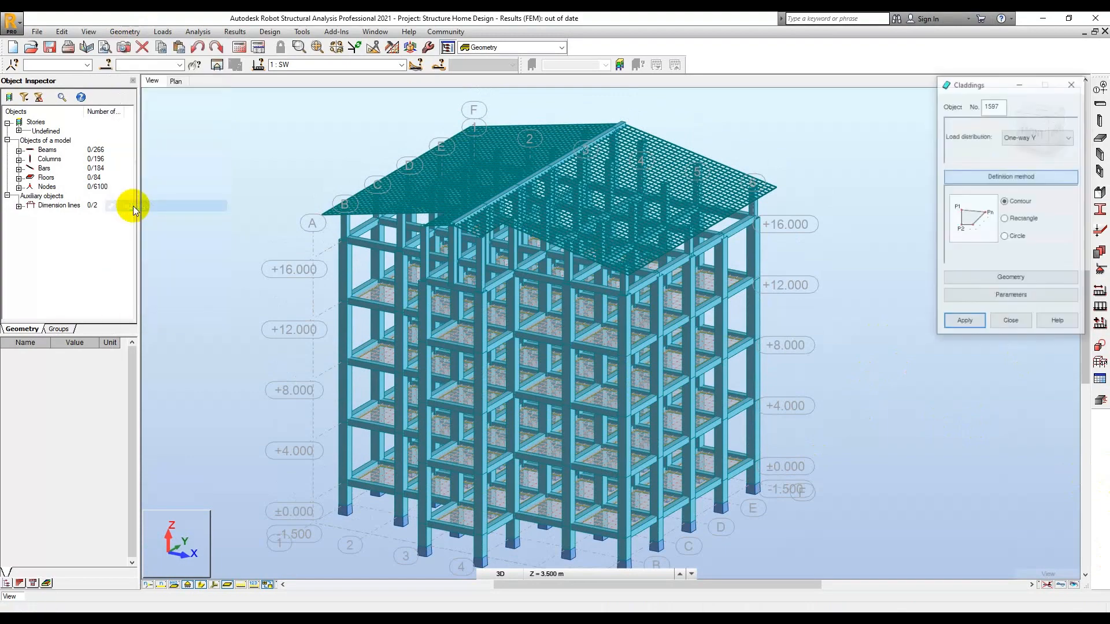
{"action": "left_click", "coordinate": [1005, 220]}
{"action": "left_click", "coordinate": [1071, 137]}
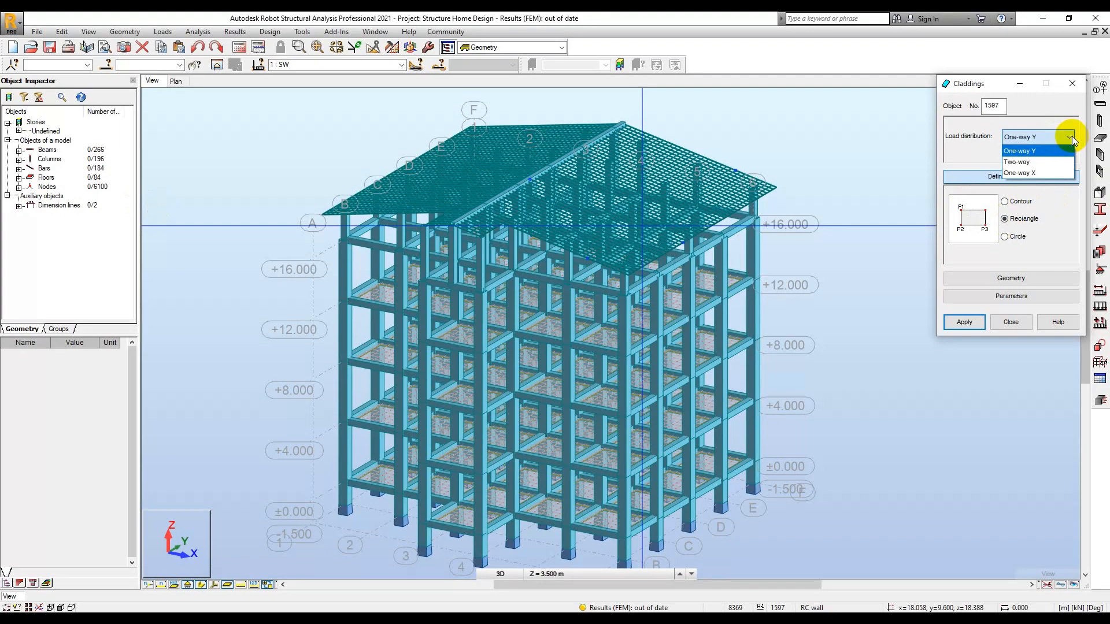
{"action": "left_click", "coordinate": [1018, 150]}
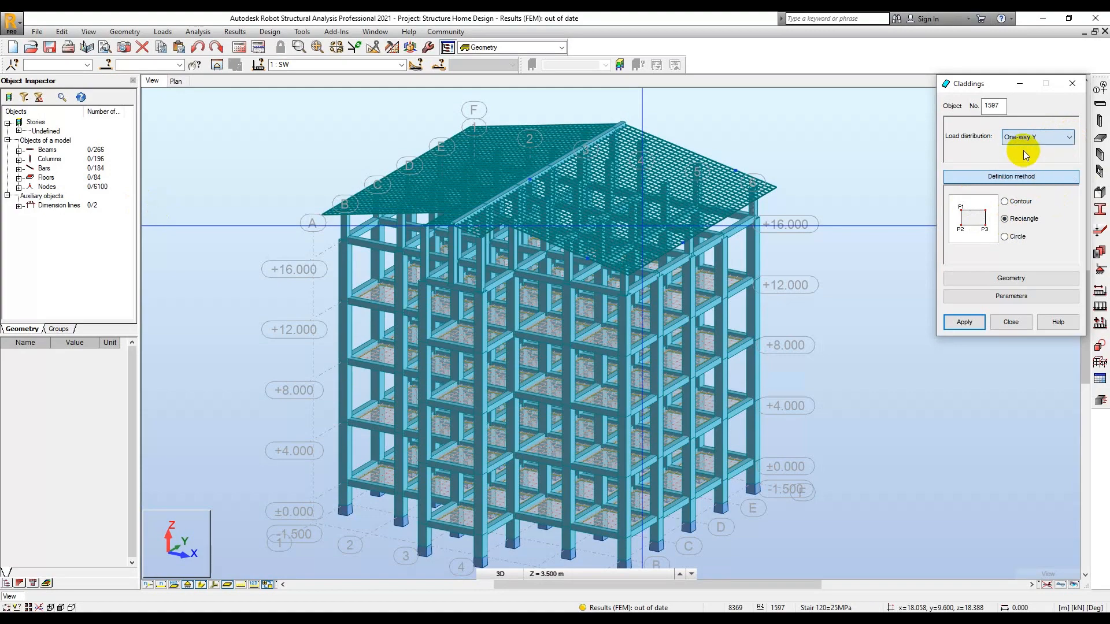
{"action": "left_click", "coordinate": [202, 585]}
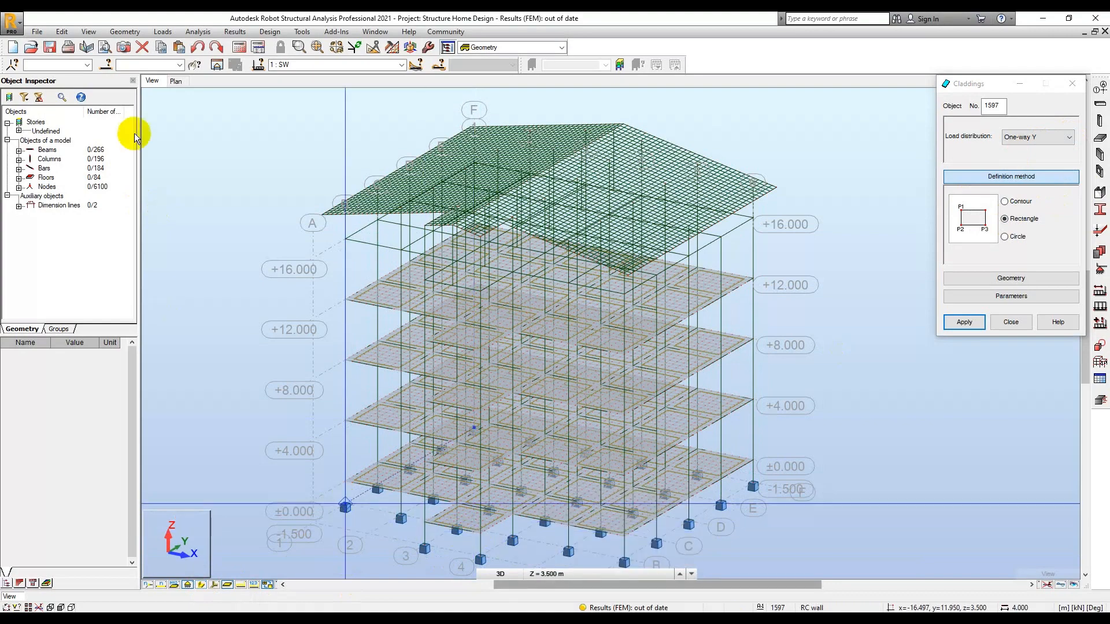
Add ground-storey claddings from ±0.000 to +4.000 on axis 4 between A and B, and in both bays of axis B from 4 to 6.
{"action": "scroll", "coordinate": [496, 548], "scroll_direction": "up", "scroll_amount": 2}
{"action": "scroll", "coordinate": [496, 548], "scroll_direction": "up", "scroll_amount": 4}
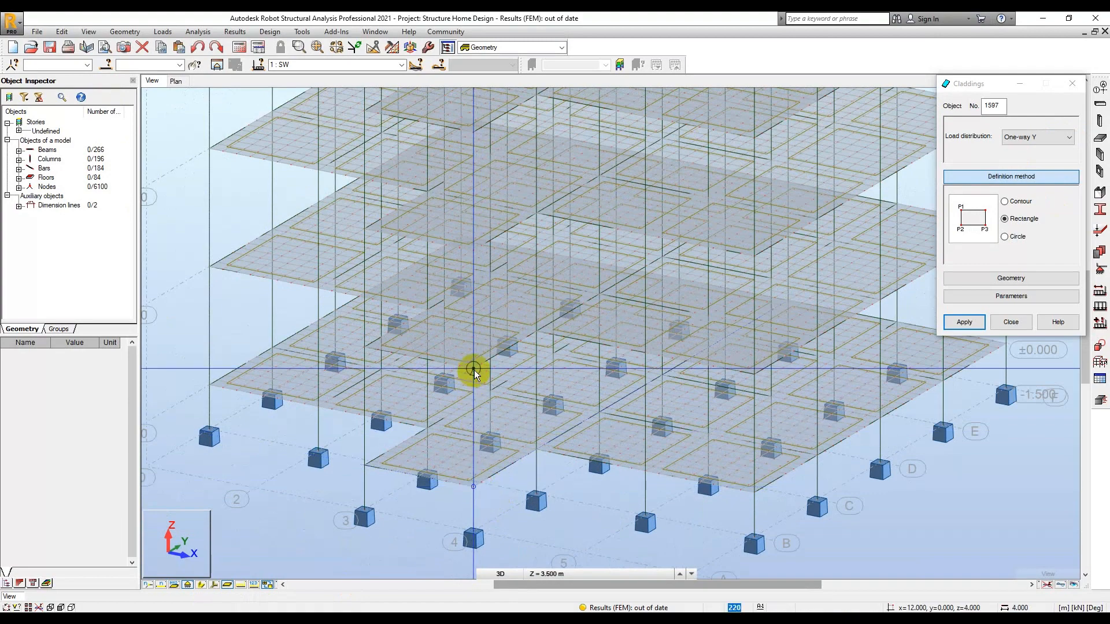
{"action": "left_click", "coordinate": [536, 333]}
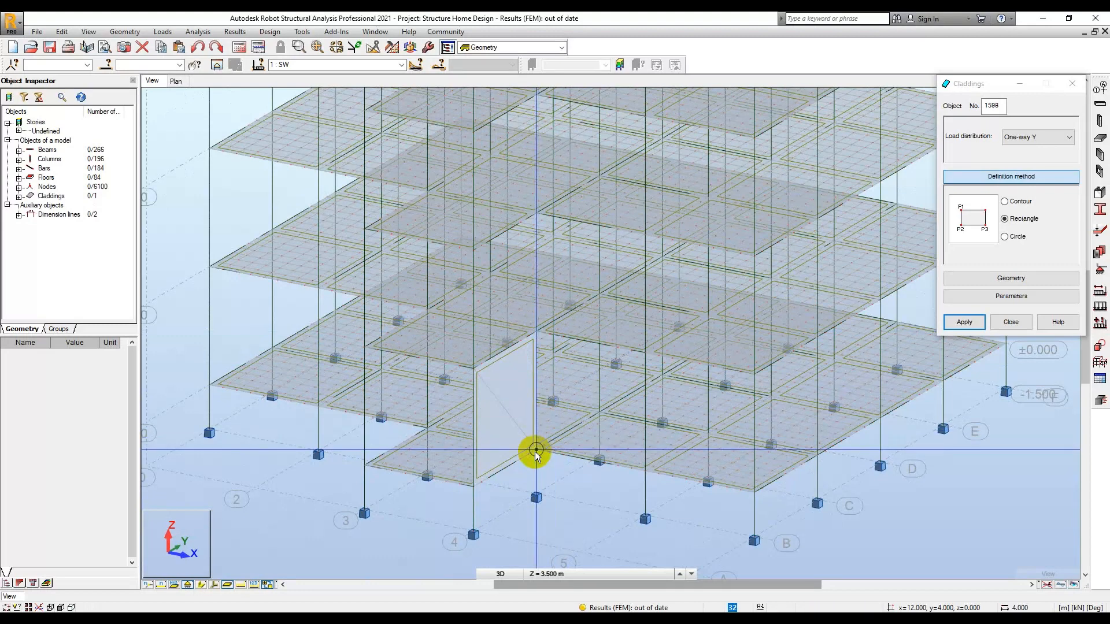
{"action": "left_click", "coordinate": [536, 332]}
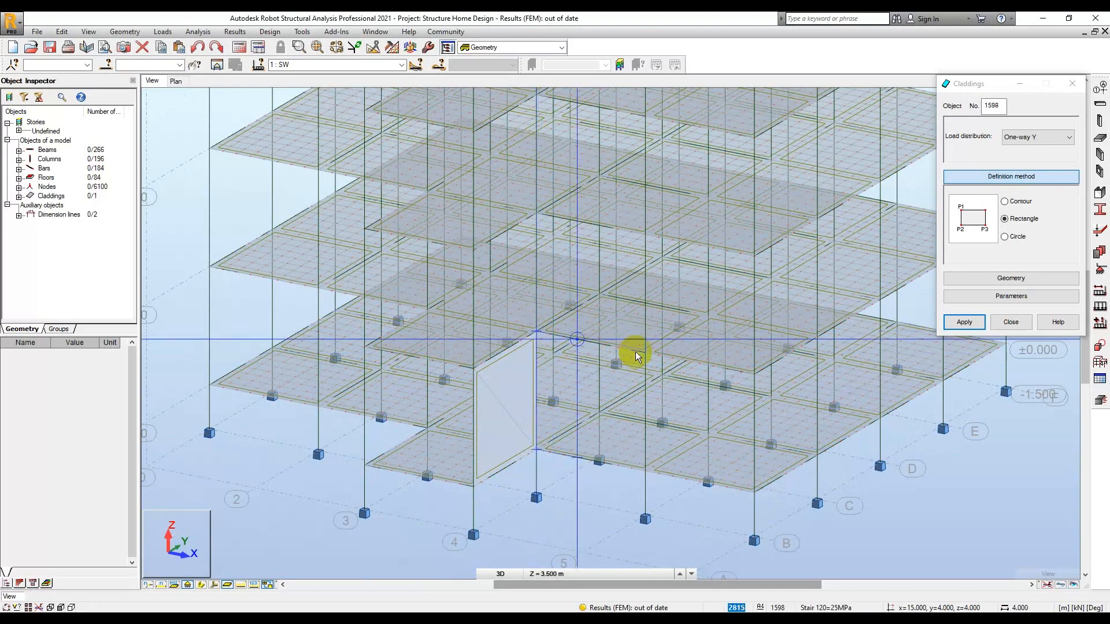
{"action": "left_click", "coordinate": [645, 353]}
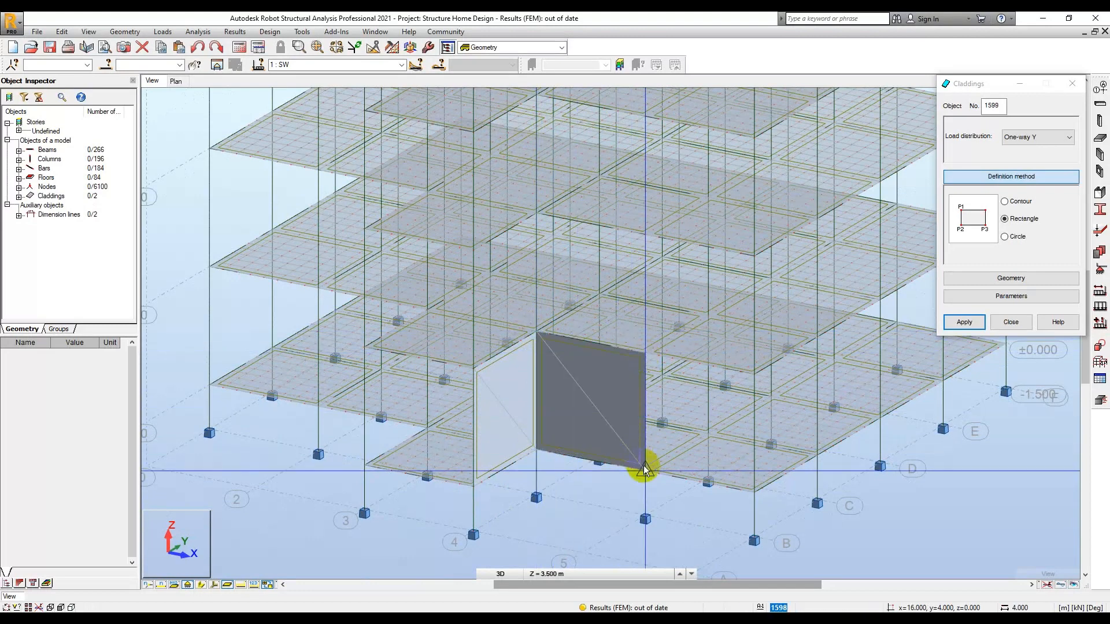
{"action": "left_click", "coordinate": [645, 353]}
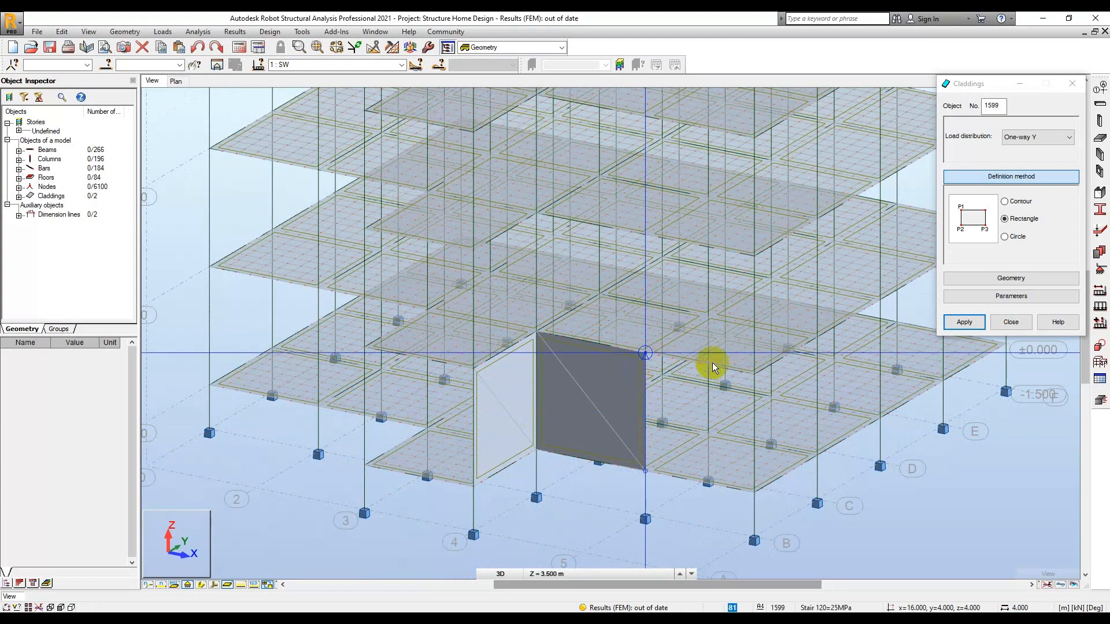
{"action": "left_click", "coordinate": [754, 374]}
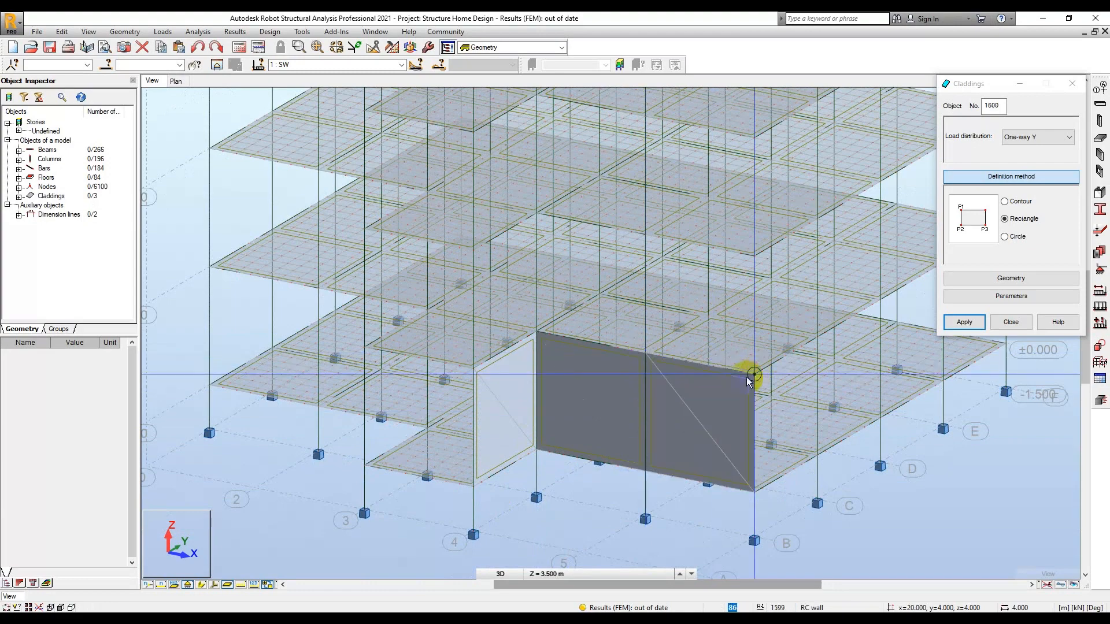
Add rectangular claddings on axis 6 in the B–C and C–D bays, from ±0.000 to +4.000.
{"action": "middle_click_drag", "start_coordinate": [751, 372], "coordinate": [463, 409]}
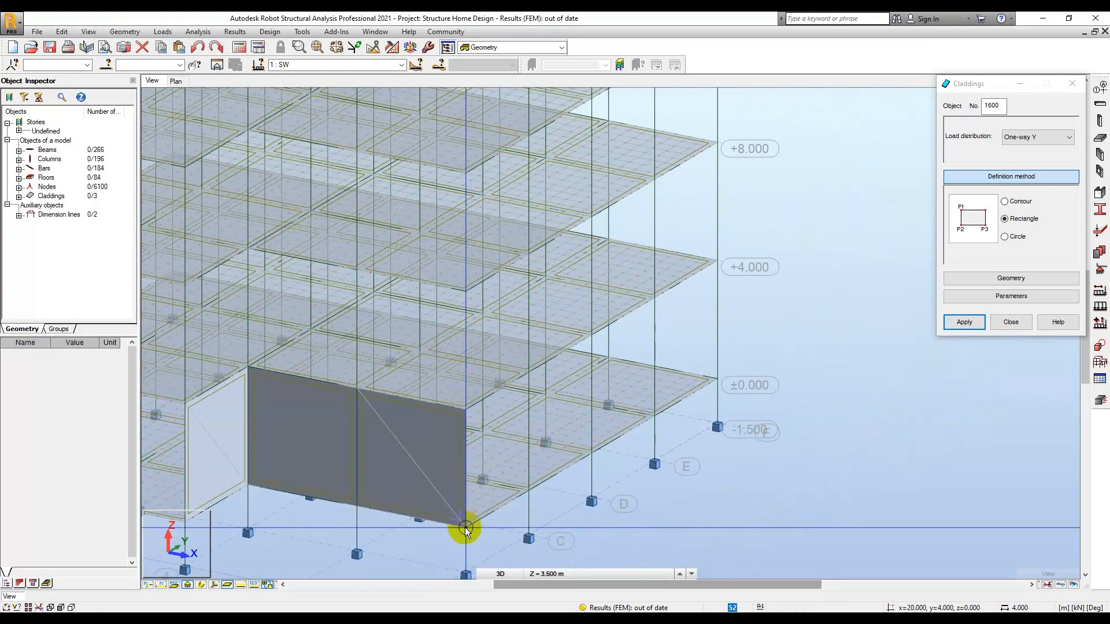
{"action": "left_click", "coordinate": [529, 372]}
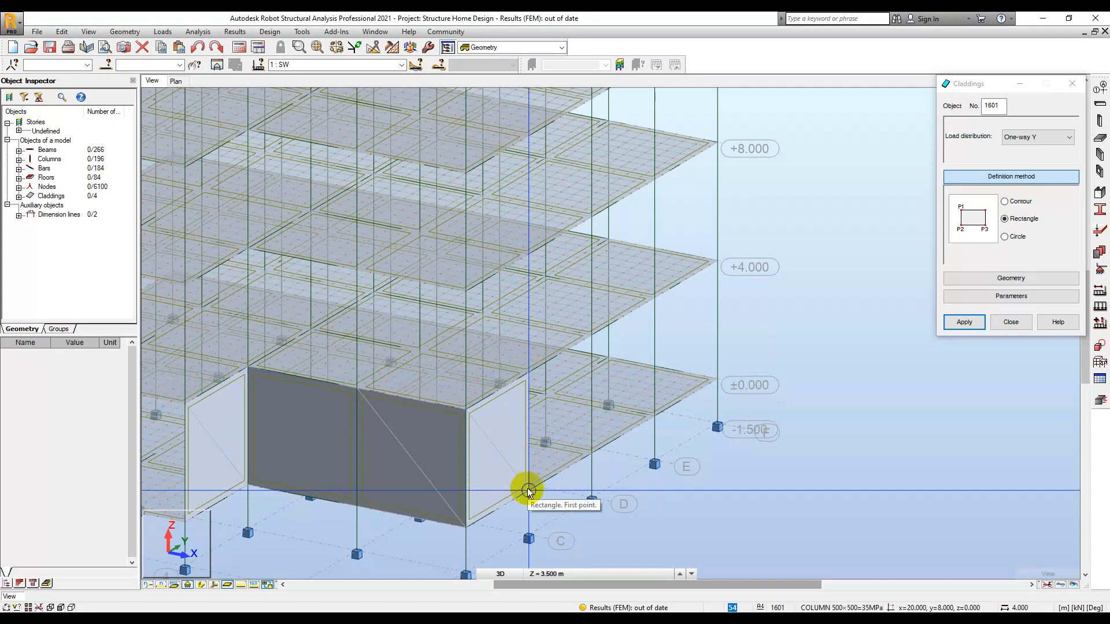
{"action": "scroll", "coordinate": [529, 461], "scroll_direction": "down", "scroll_amount": 1}
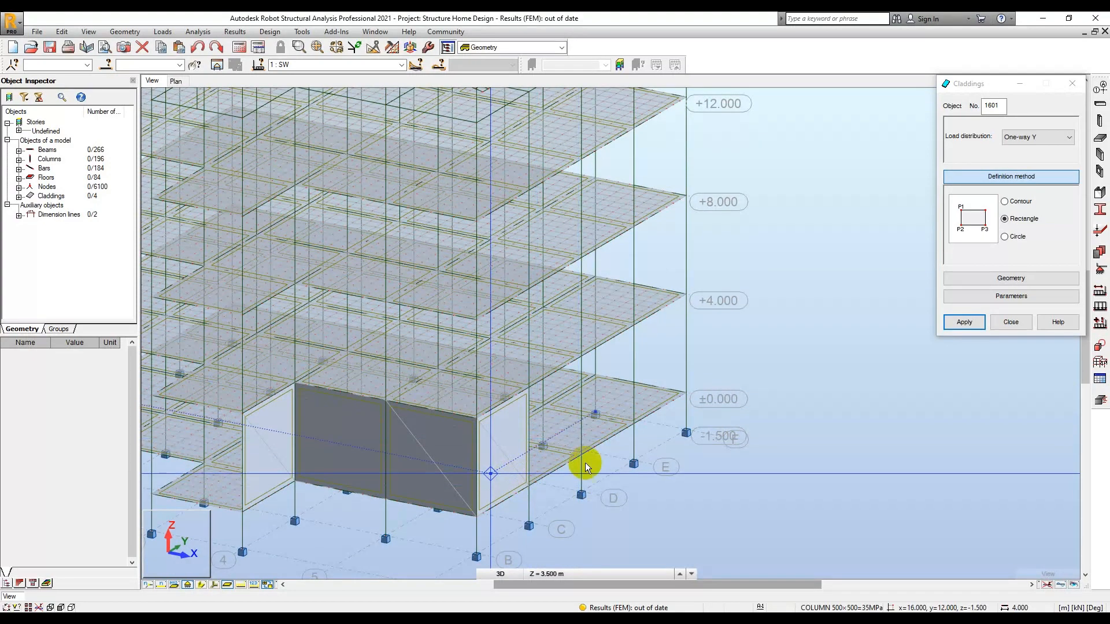
{"action": "scroll", "coordinate": [739, 445], "scroll_direction": "down", "scroll_amount": 1}
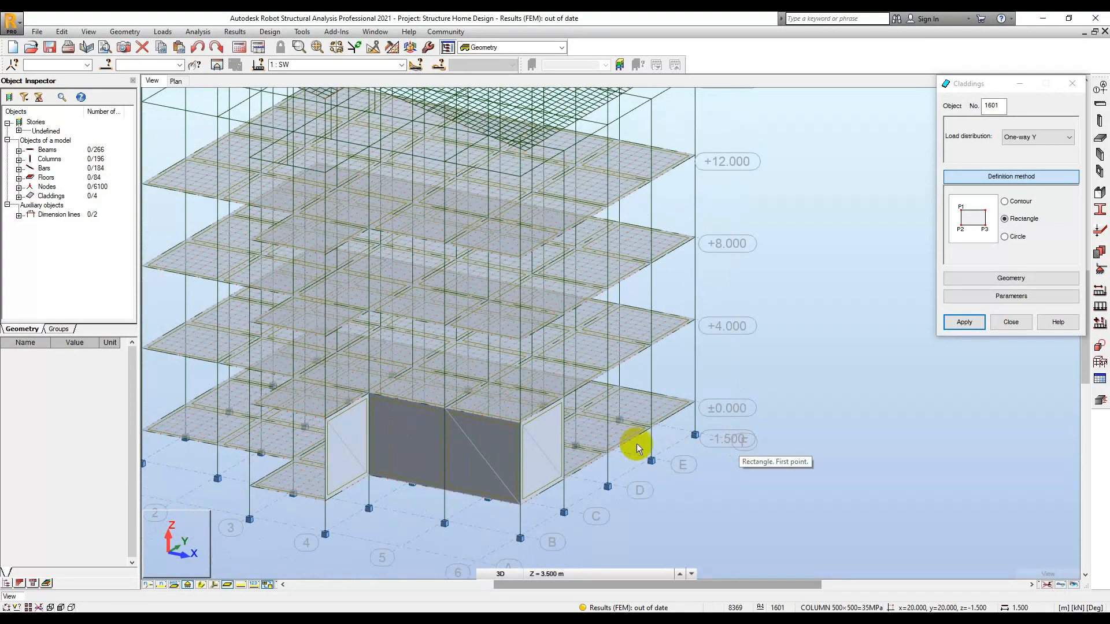
{"action": "left_click", "coordinate": [564, 479]}
{"action": "left_click", "coordinate": [564, 397]}
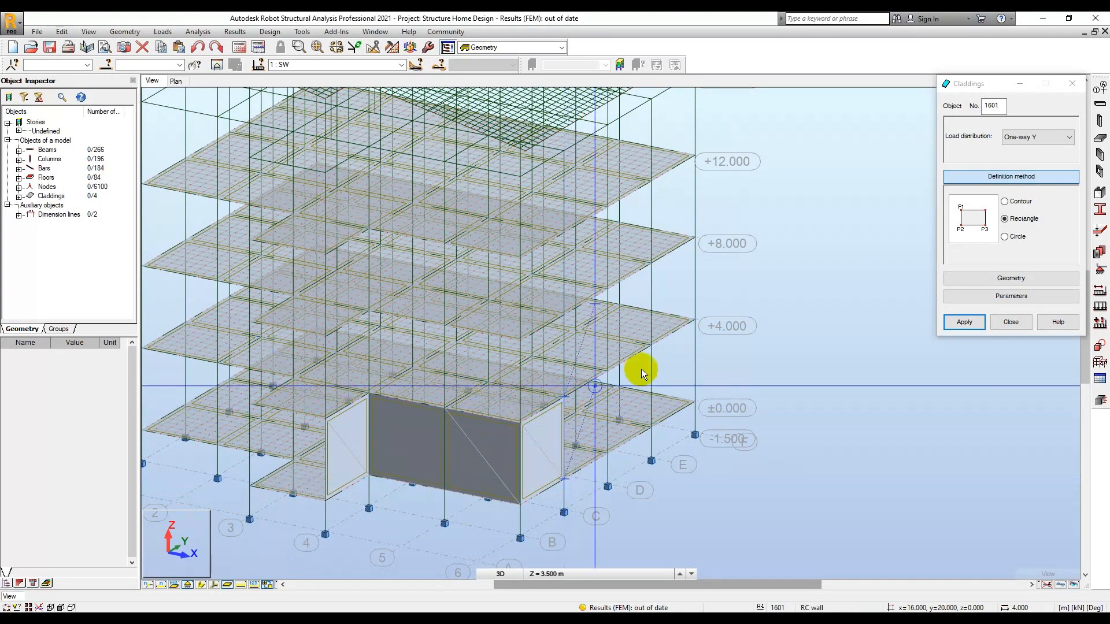
{"action": "left_click", "coordinate": [607, 372]}
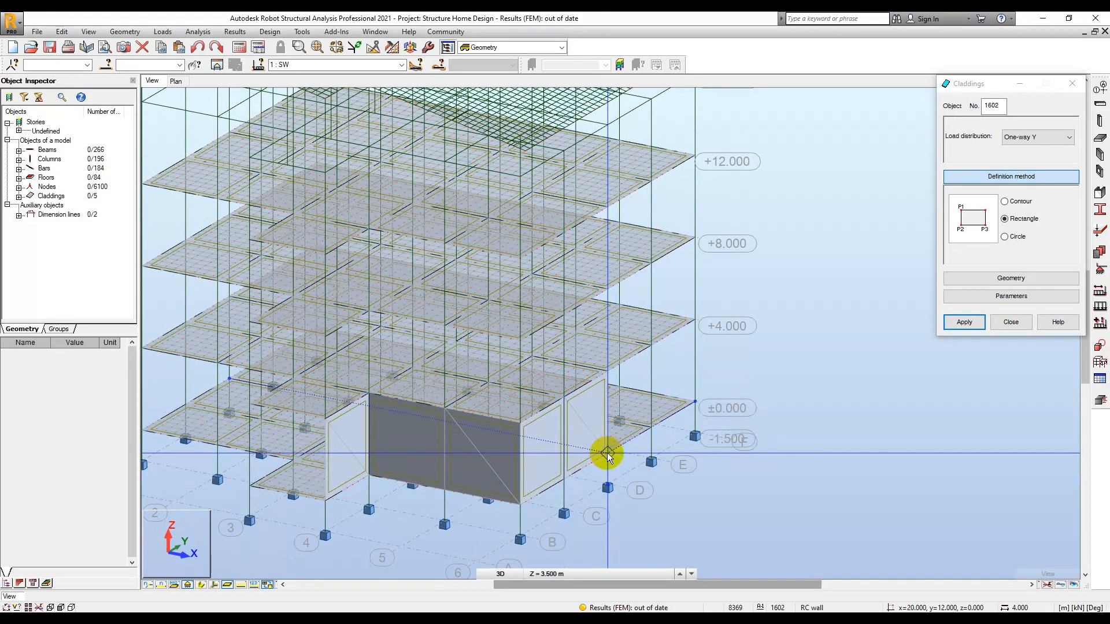
Add rectangular claddings on axis 6 in the D–E and E–F bays, from ±0.000 to +4.000.
{"action": "left_click", "coordinate": [651, 346]}
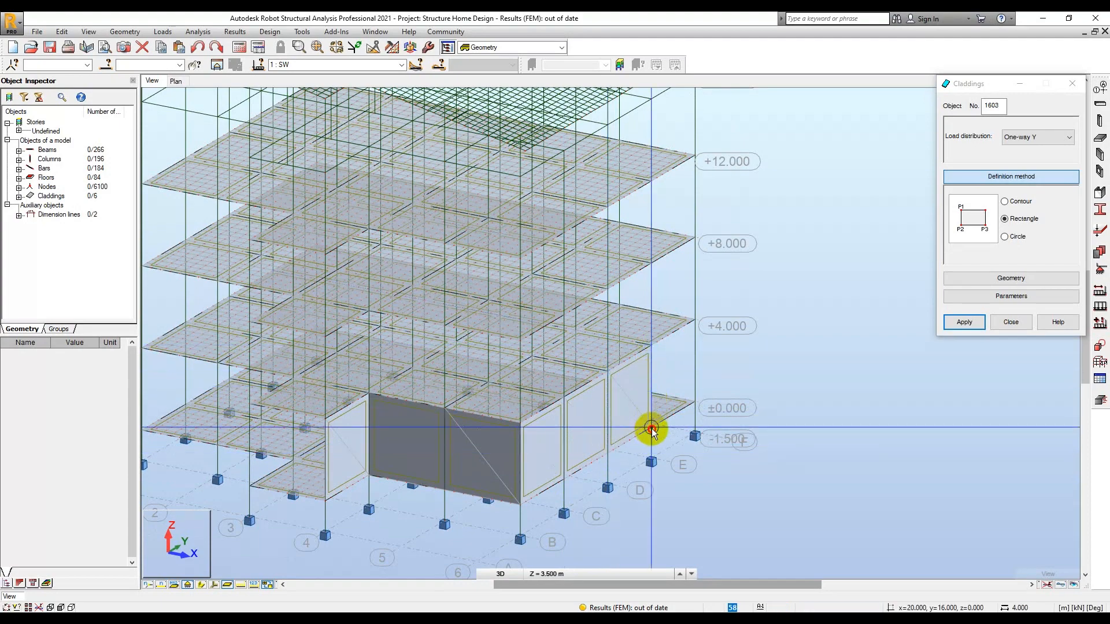
{"action": "left_click", "coordinate": [651, 429]}
{"action": "left_click", "coordinate": [652, 346]}
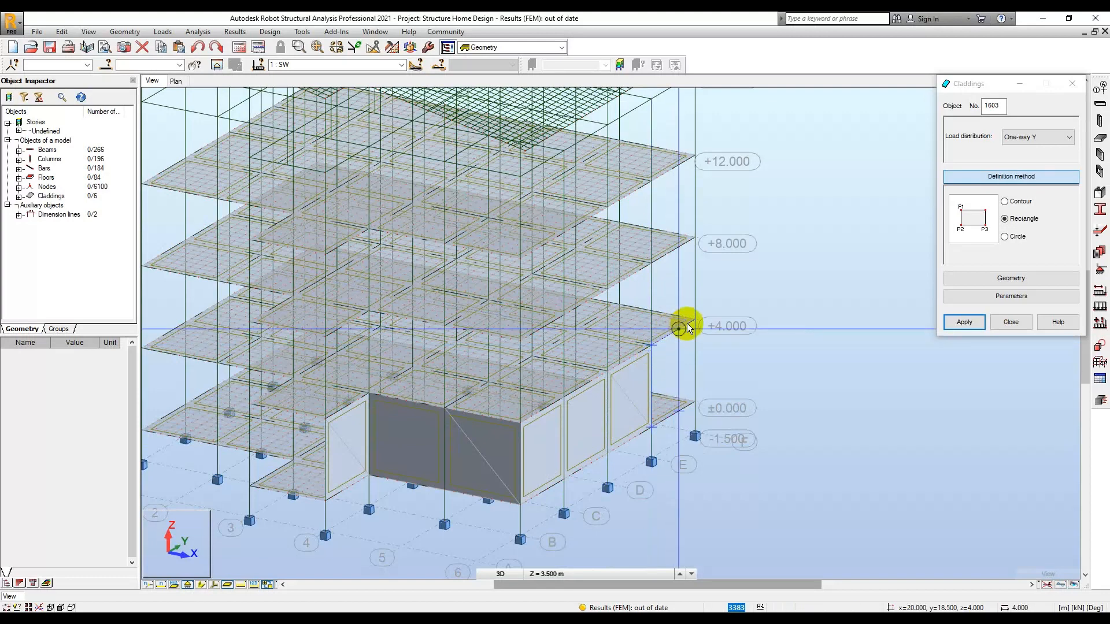
{"action": "left_click", "coordinate": [695, 320]}
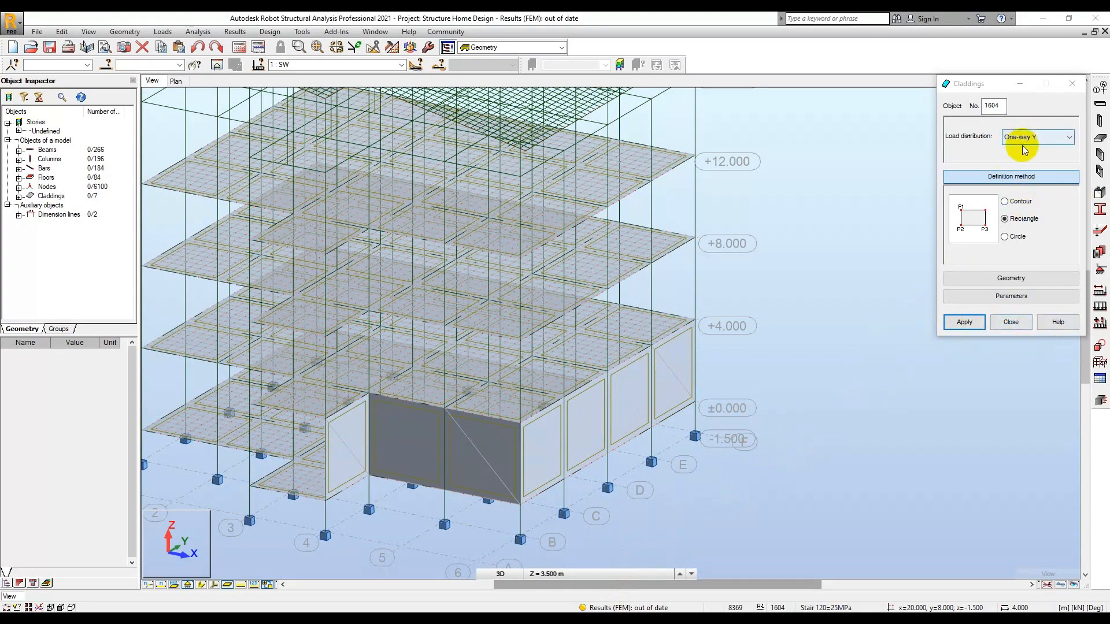
{"action": "left_click", "coordinate": [967, 324]}
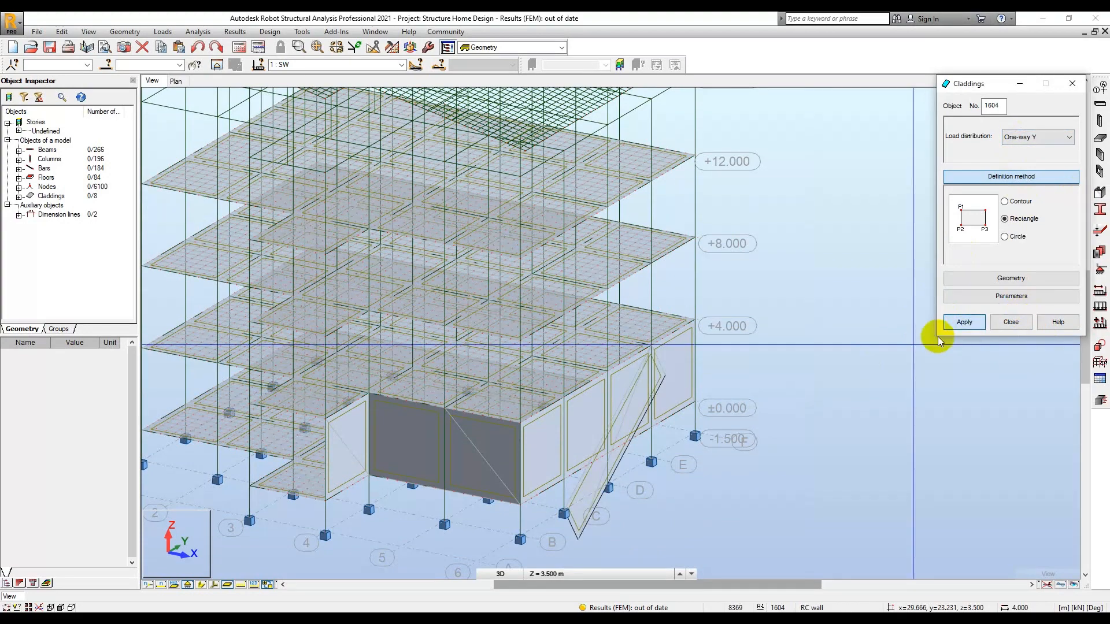
{"action": "scroll", "coordinate": [876, 369], "scroll_direction": "down", "scroll_amount": 1}
{"action": "left_click", "coordinate": [1011, 322]}
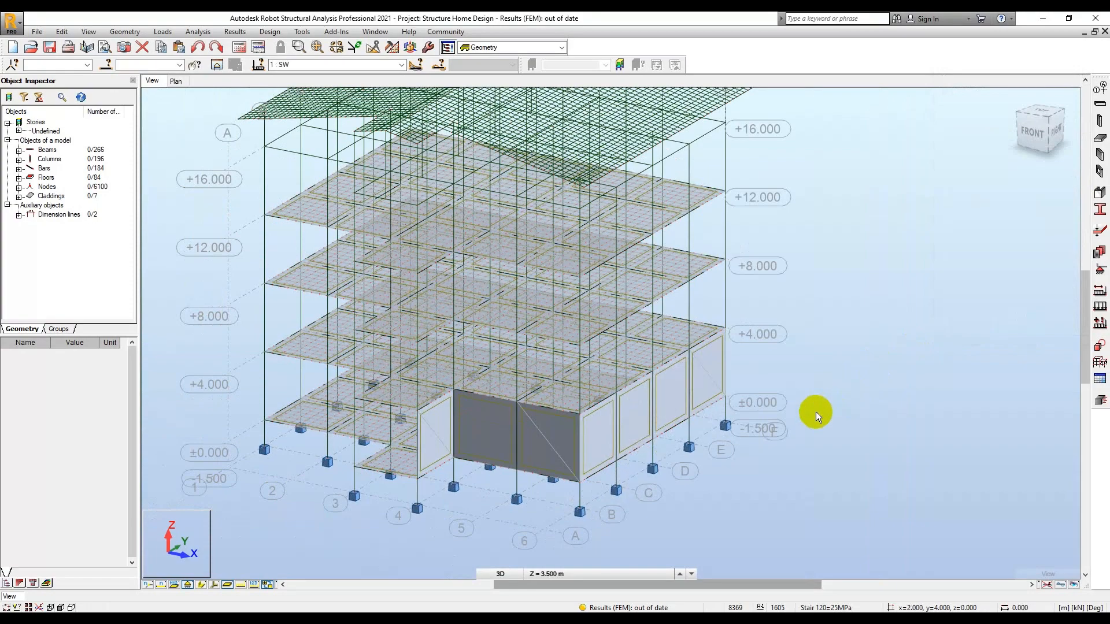
Add a rectangular cladding with One-way Y load distribution on axis F between axes 6 and 5, from ±0.000 to +4.000.
{"action": "scroll", "coordinate": [816, 412], "scroll_direction": "down", "scroll_amount": 1}
{"action": "middle_click_drag", "start_coordinate": [813, 412], "coordinate": [466, 458]}
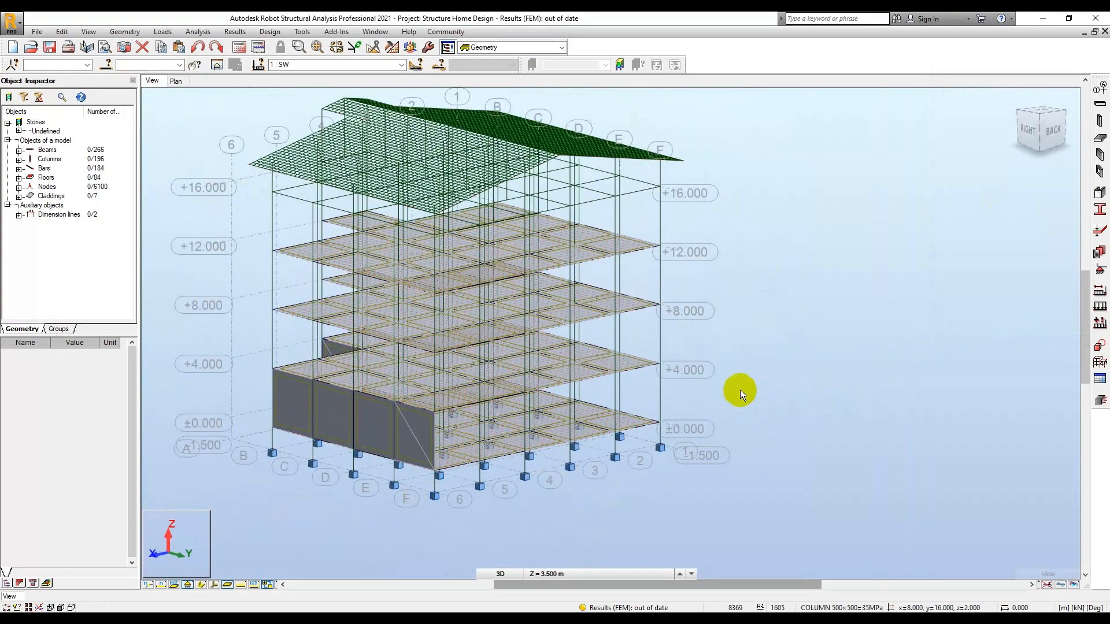
{"action": "scroll", "coordinate": [737, 388], "scroll_direction": "up", "scroll_amount": 2}
{"action": "middle_click_drag", "start_coordinate": [737, 388], "coordinate": [812, 282]}
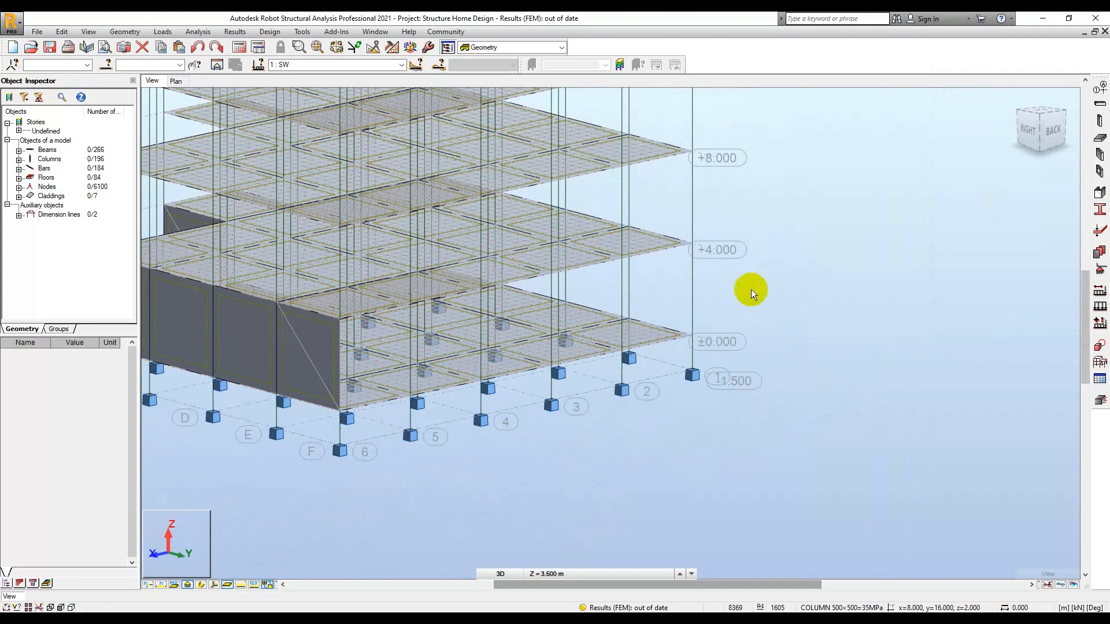
{"action": "left_click", "coordinate": [125, 31]}
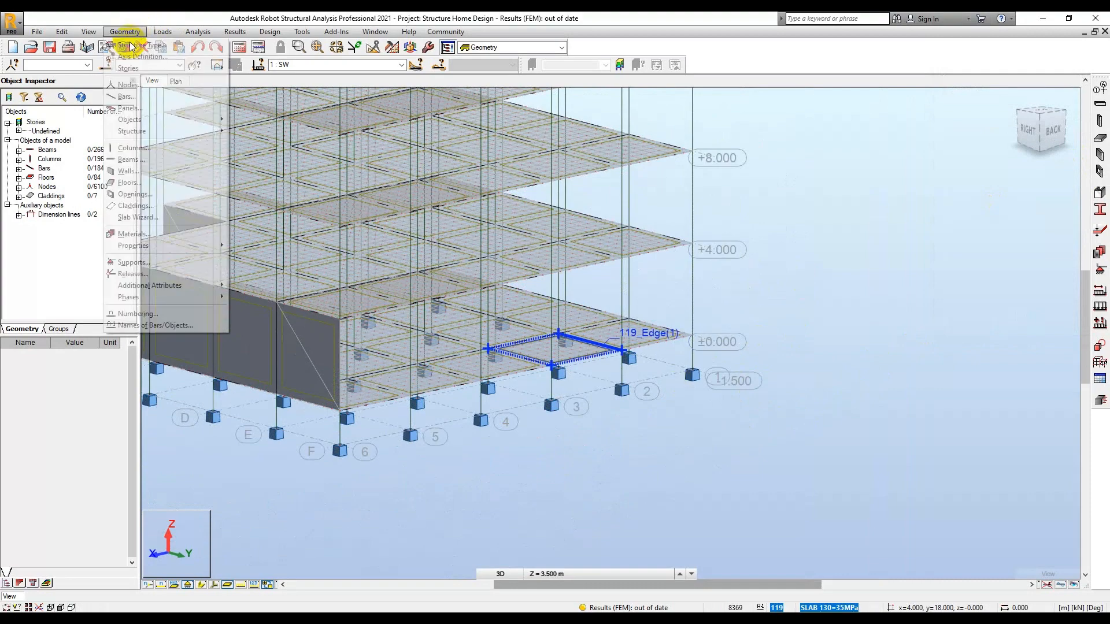
{"action": "left_click", "coordinate": [135, 206]}
{"action": "left_click", "coordinate": [1005, 218]}
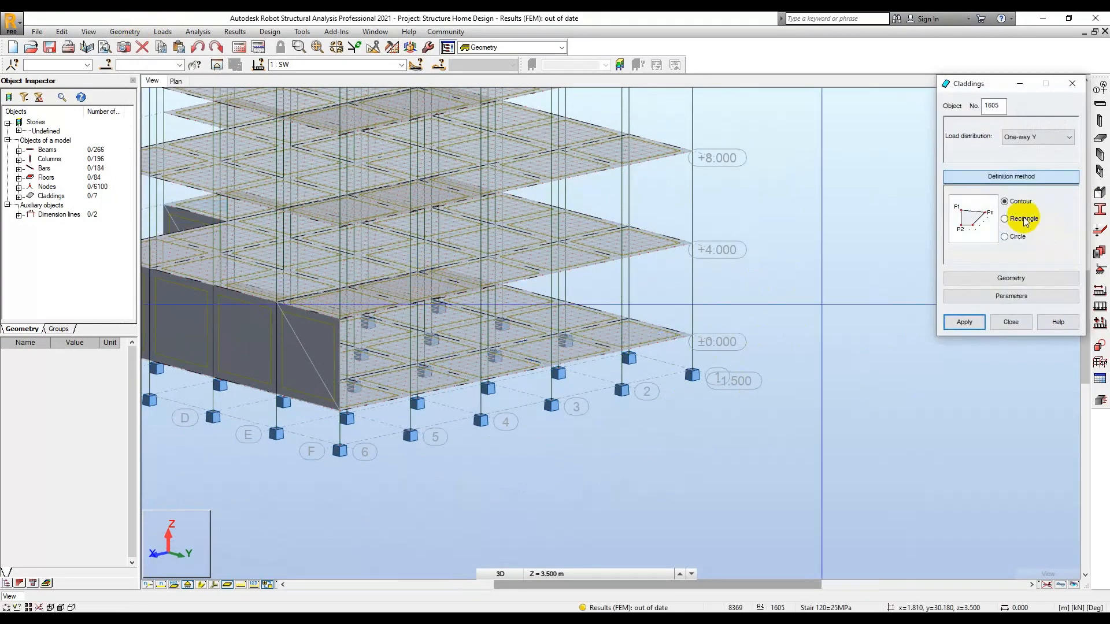
{"action": "left_click", "coordinate": [1067, 138]}
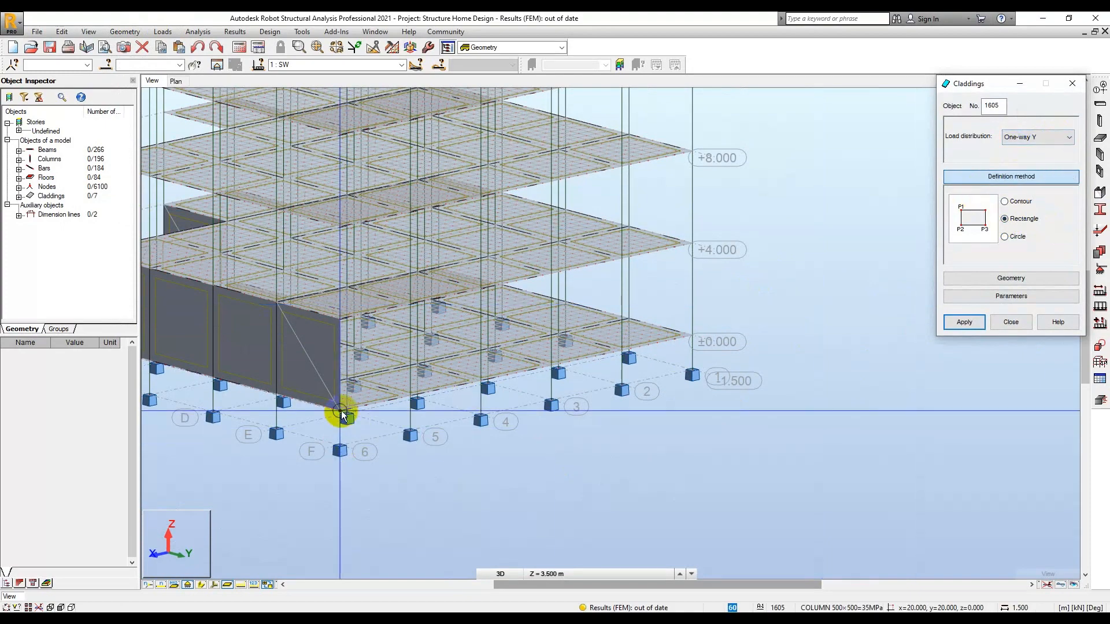
{"action": "left_click", "coordinate": [409, 304]}
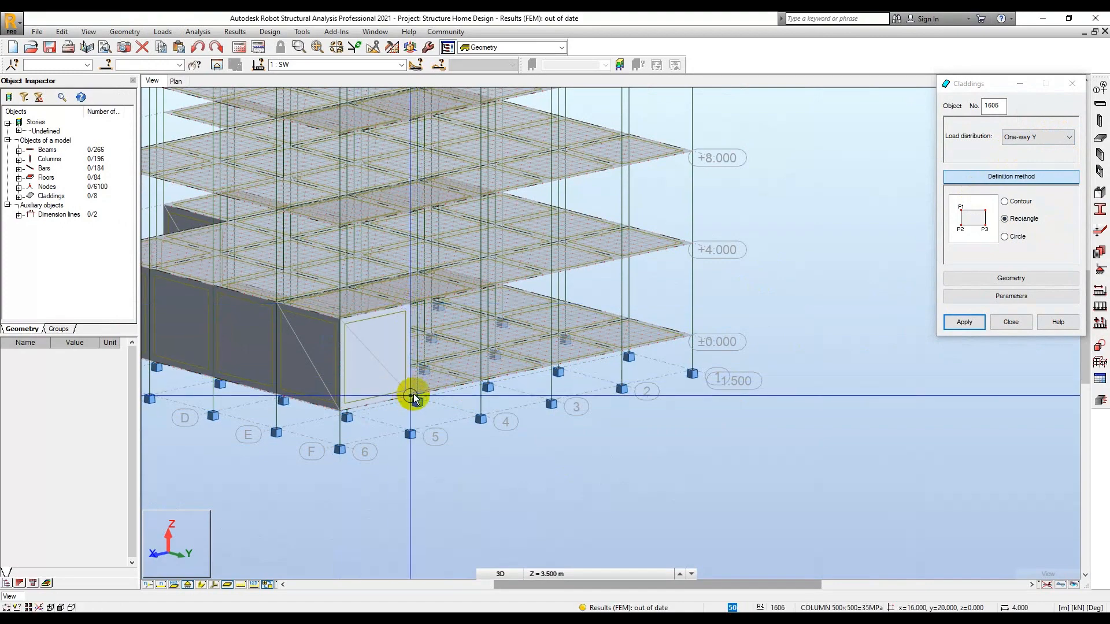
Add rectangular claddings on axis F in the 5–4 and 4–3 bays, from ±0.000 to +4.000.
{"action": "scroll", "coordinate": [413, 399], "scroll_direction": "up", "scroll_amount": 3}
{"action": "scroll", "coordinate": [426, 410], "scroll_direction": "down", "scroll_amount": 5}
{"action": "middle_click_drag", "start_coordinate": [434, 429], "coordinate": [449, 432], "text": "shift"}
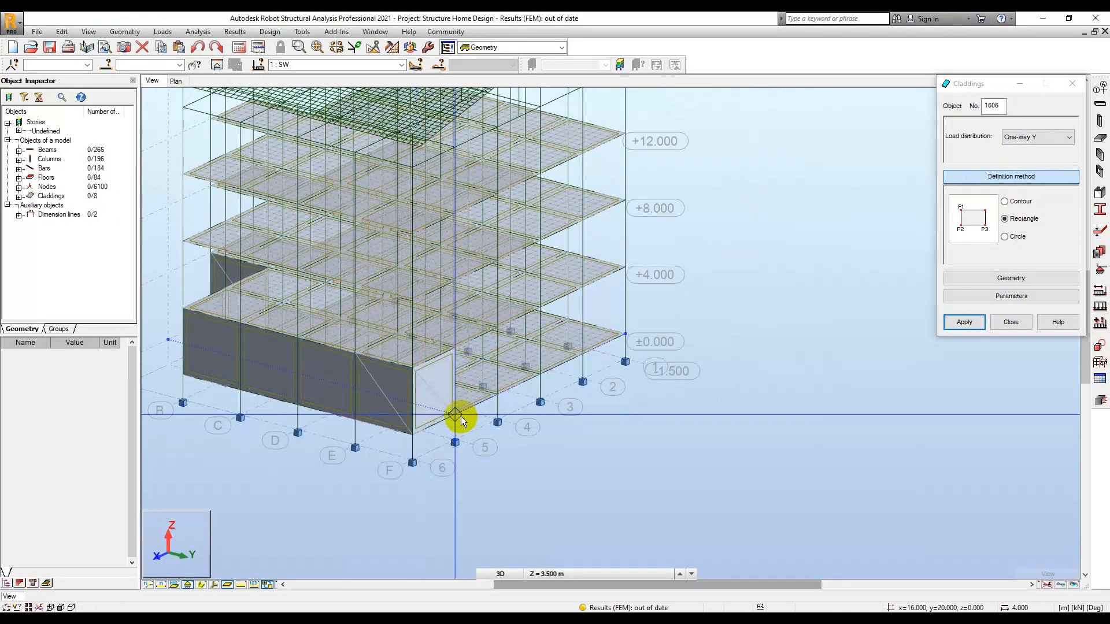
{"action": "left_click", "coordinate": [500, 328]}
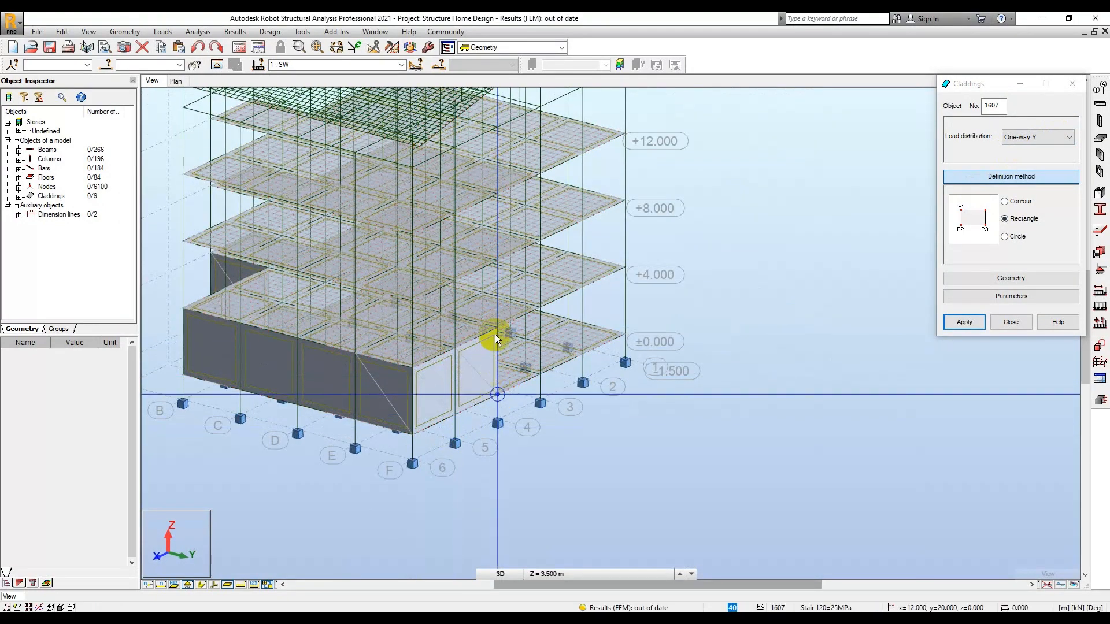
{"action": "left_click", "coordinate": [538, 307]}
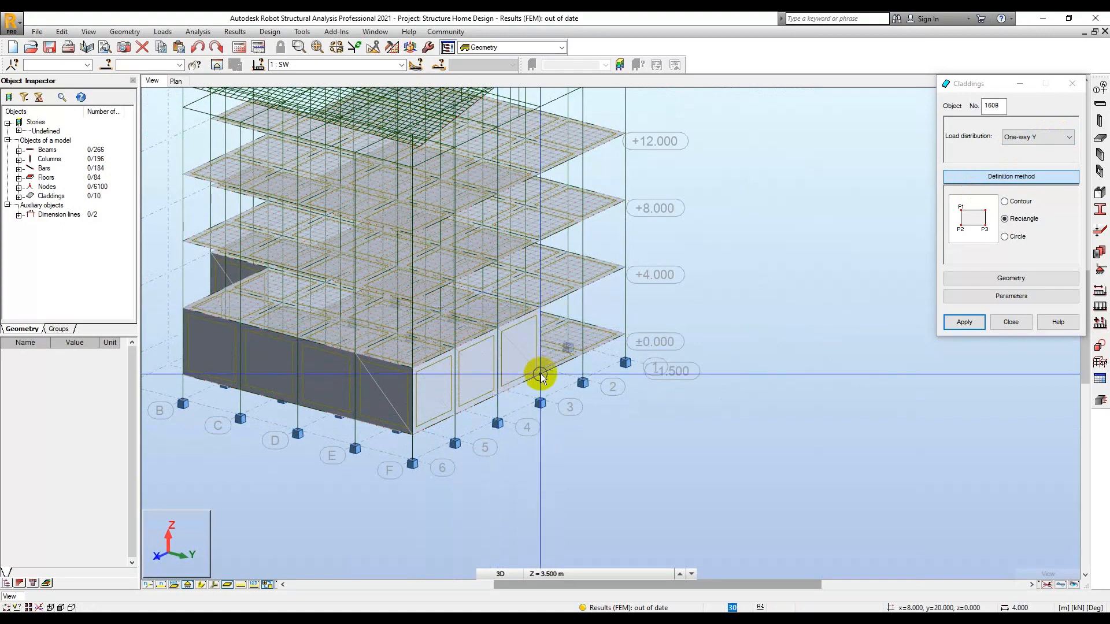
Add rectangular claddings on axis F in the 3–2 and 2–1 bays, from ±0.000 to +4.000.
{"action": "left_click", "coordinate": [540, 374]}
{"action": "left_click", "coordinate": [539, 308]}
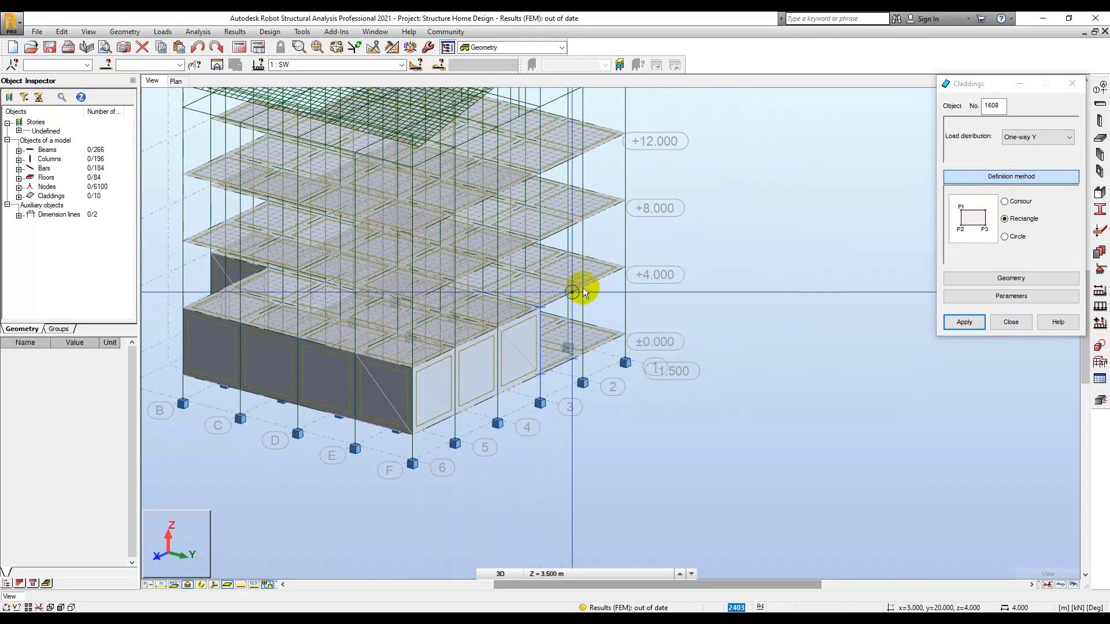
{"action": "left_click", "coordinate": [583, 353]}
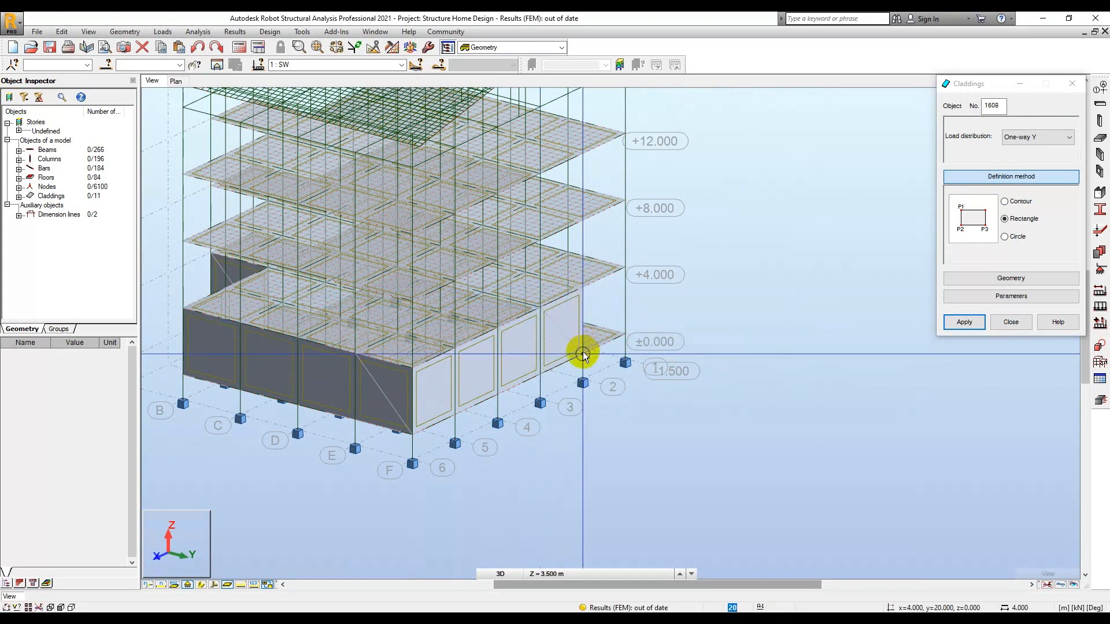
{"action": "left_click", "coordinate": [583, 288]}
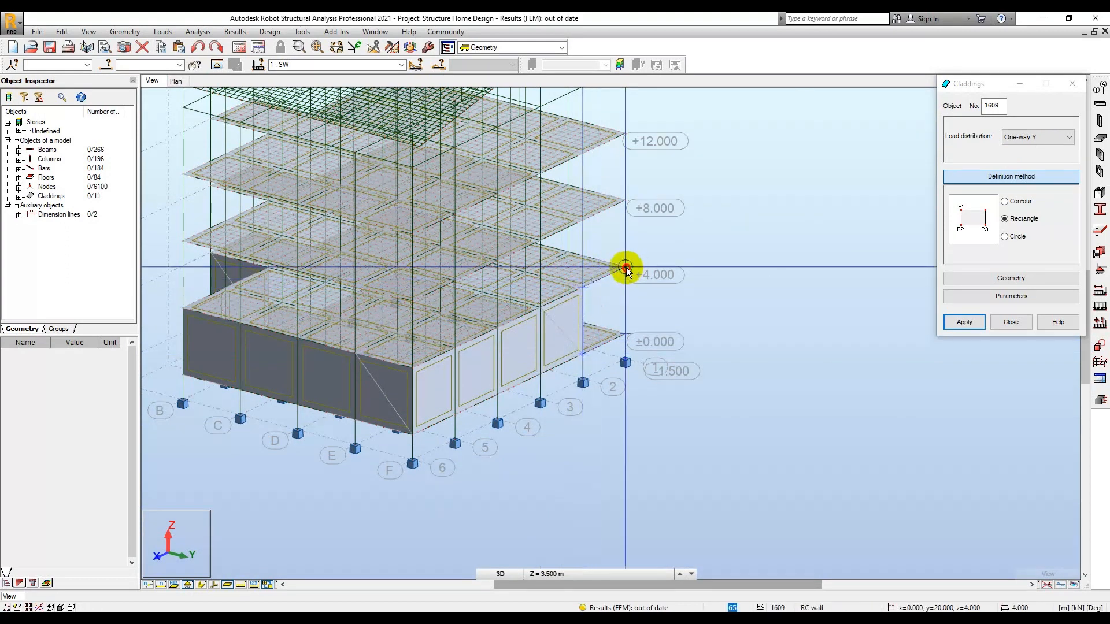
{"action": "left_click", "coordinate": [626, 269]}
Add One-way Y rectangular claddings on axis F in the 6–5 and 5–4 bays, from +4.000 to +8.000.
{"action": "scroll", "coordinate": [597, 315], "scroll_direction": "down", "scroll_amount": 2}
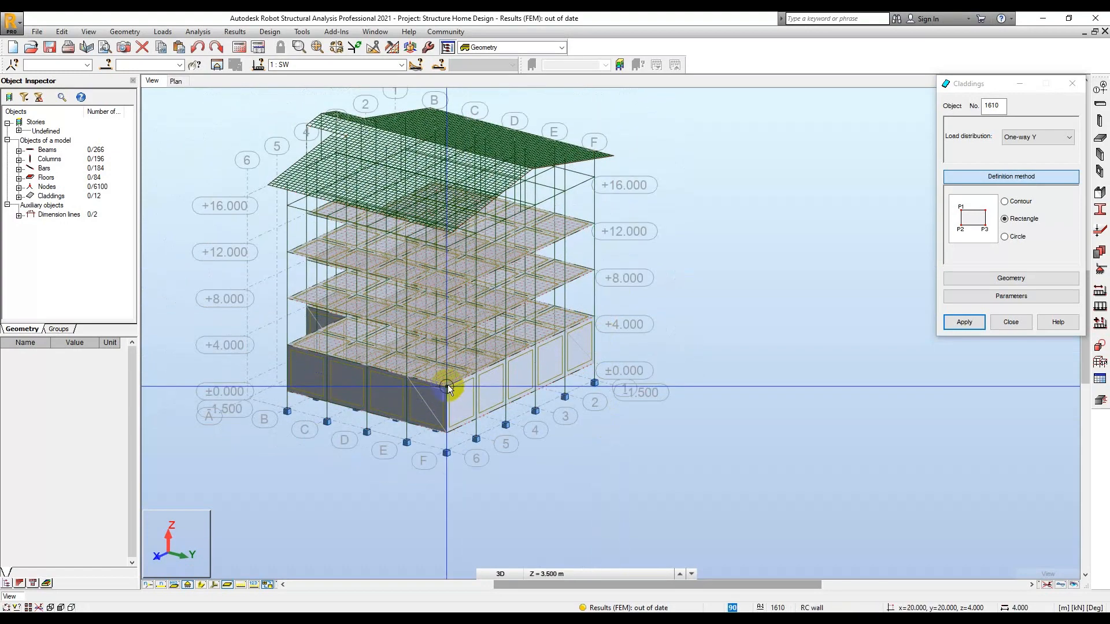
{"action": "scroll", "coordinate": [449, 336], "scroll_direction": "up", "scroll_amount": 3}
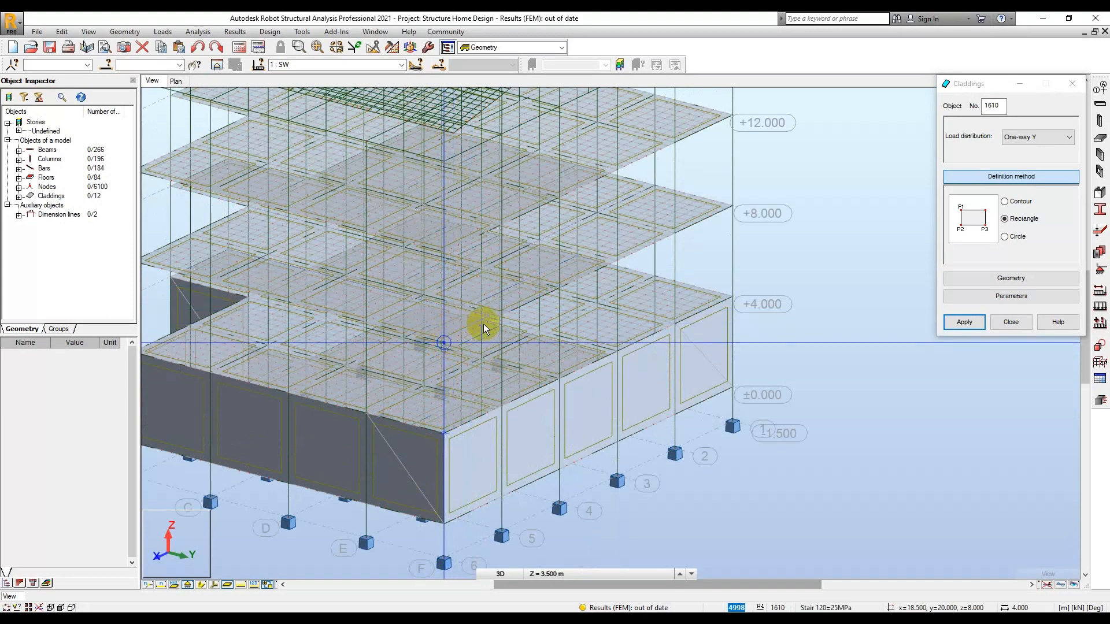
{"action": "left_click", "coordinate": [504, 406]}
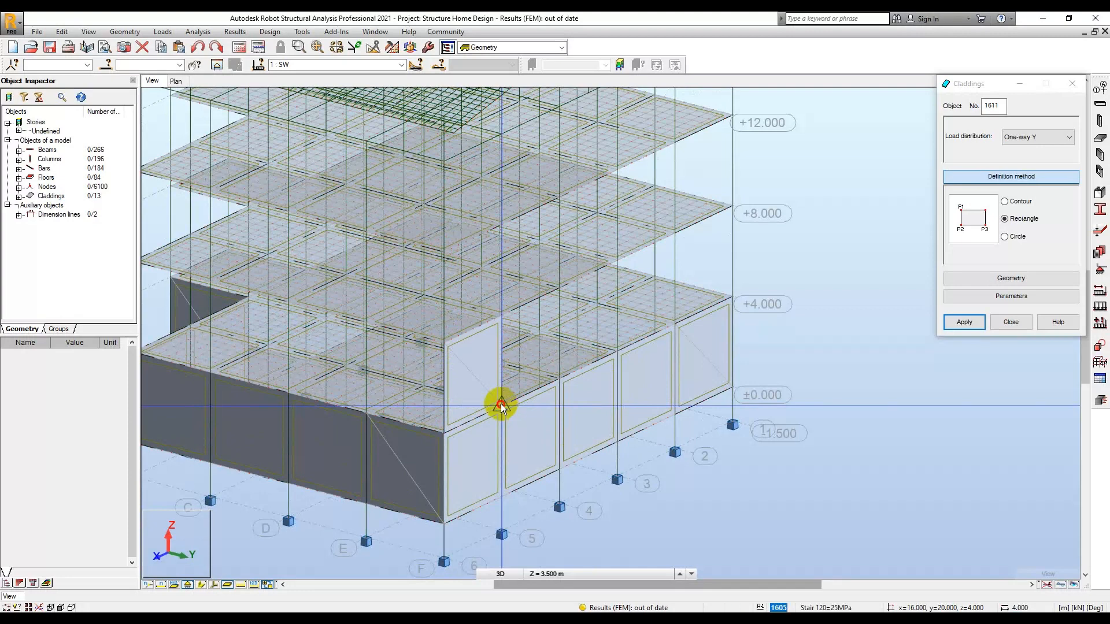
{"action": "left_click", "coordinate": [501, 322]}
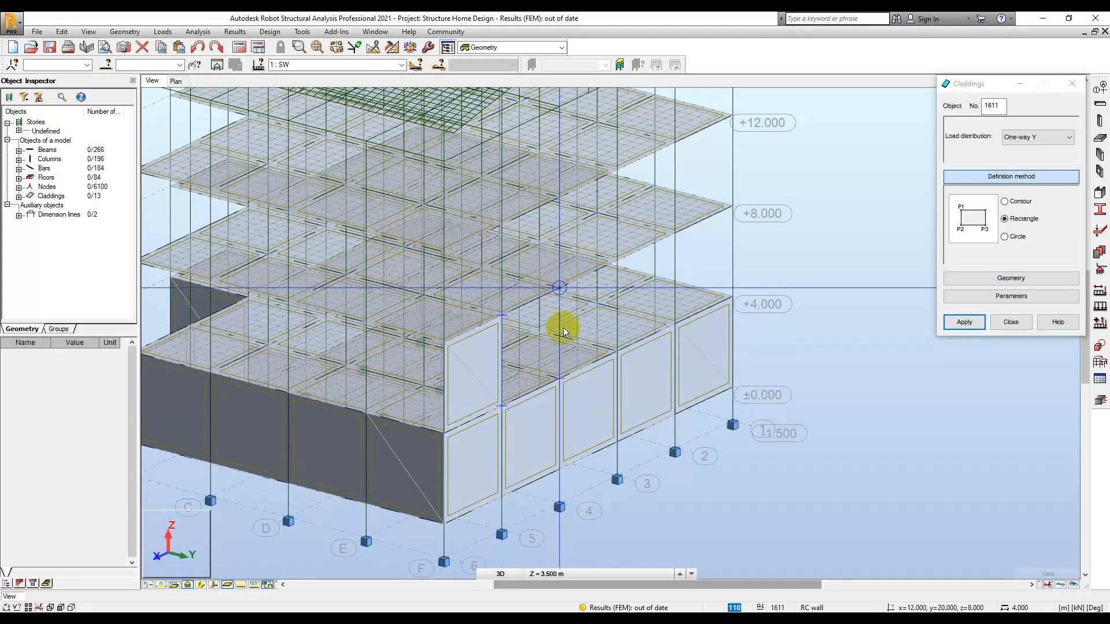
{"action": "left_click", "coordinate": [558, 384]}
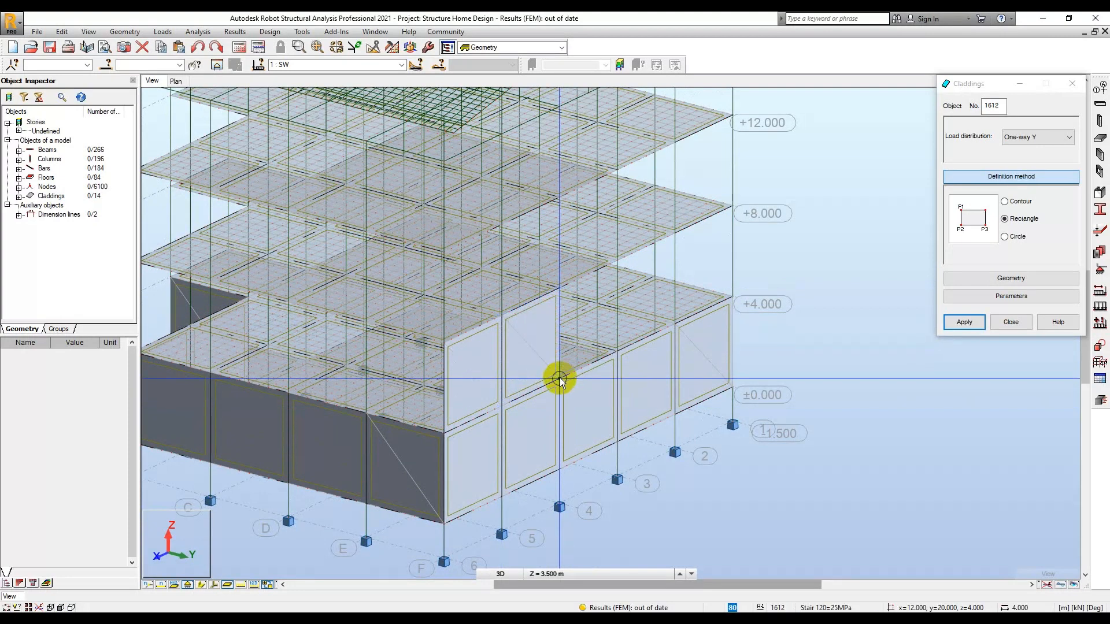
Add rectangular claddings in the three axis F bays between axes 4 and 1, from +4.000 to +8.000.
{"action": "left_click", "coordinate": [559, 287]}
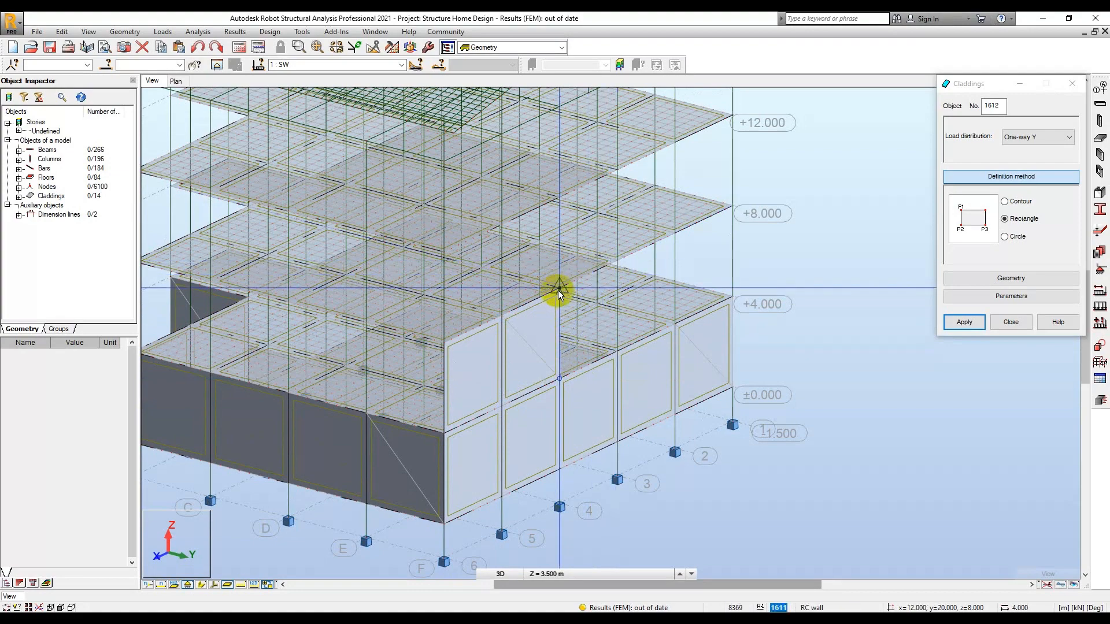
{"action": "left_click", "coordinate": [617, 349]}
{"action": "left_click", "coordinate": [615, 261]}
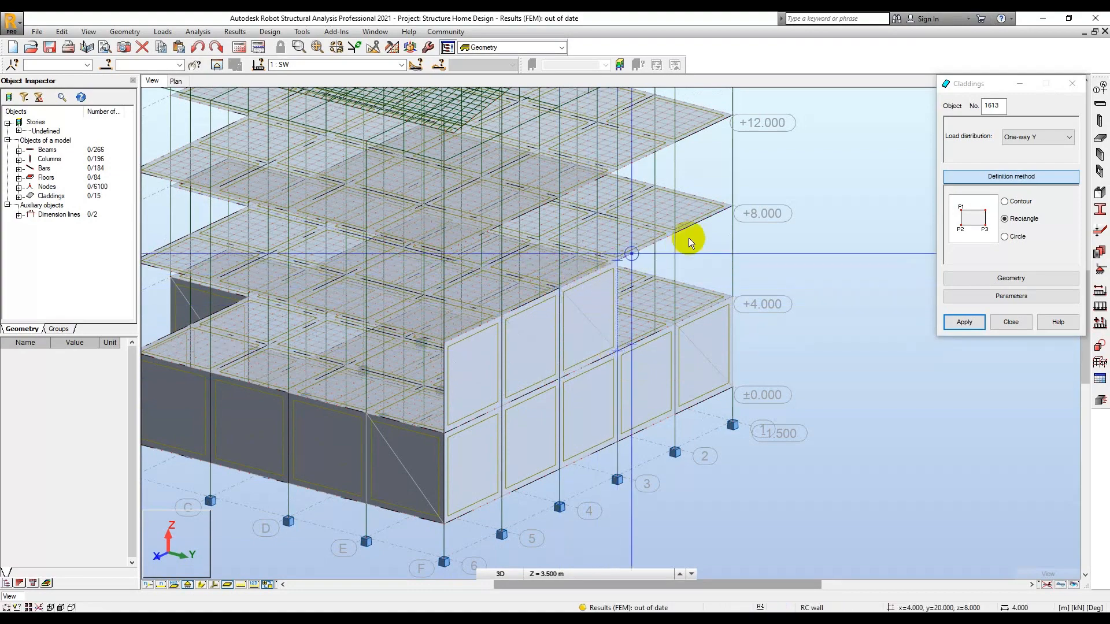
{"action": "left_click", "coordinate": [674, 323]}
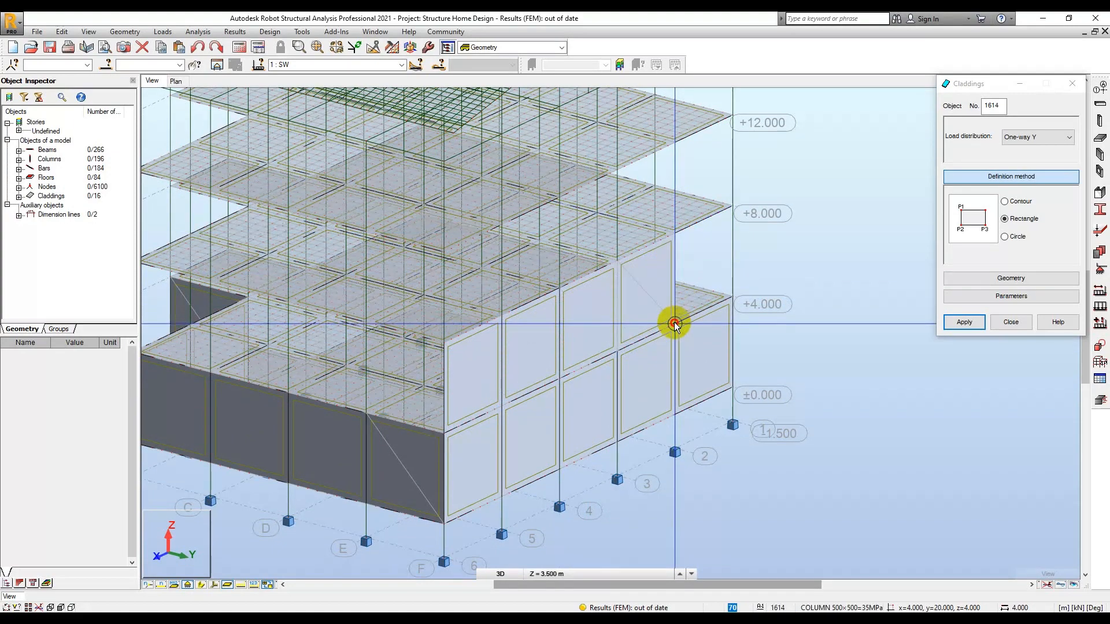
{"action": "left_click", "coordinate": [673, 234]}
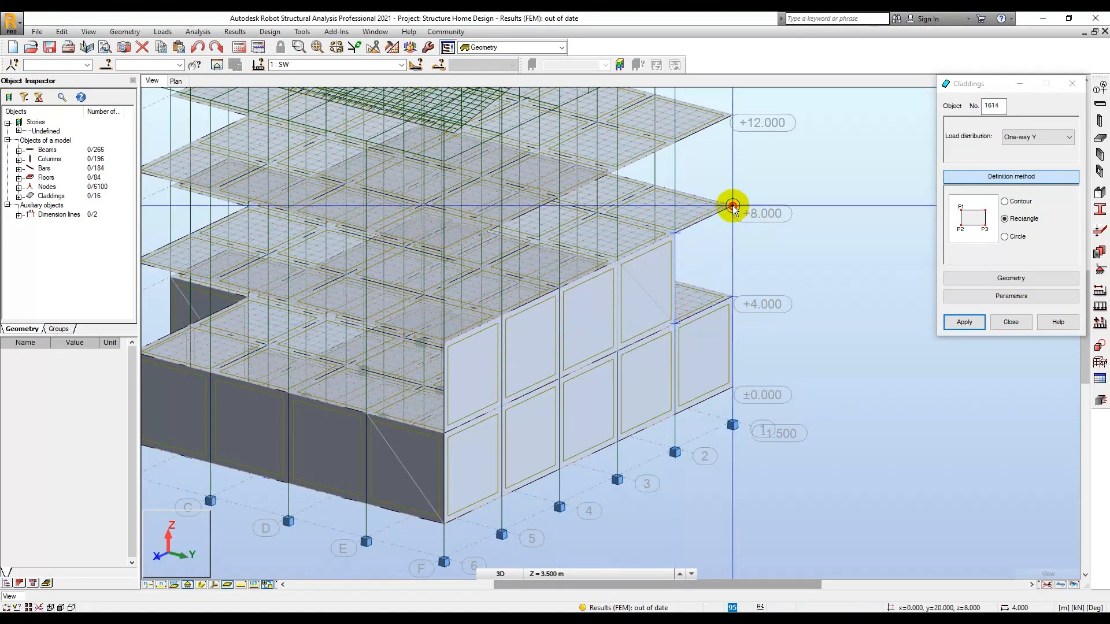
{"action": "left_click", "coordinate": [732, 248]}
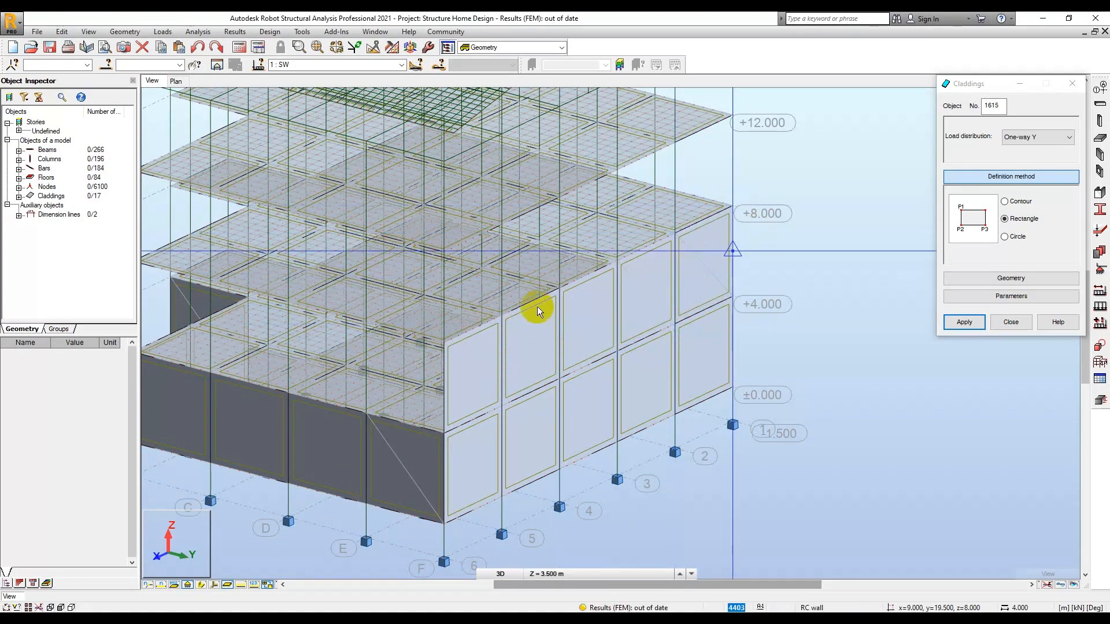
Add One-way Y rectangular claddings on axis F in the 6–5 and 5–4 bays, from +8.000 to +12.000.
{"action": "left_click", "coordinate": [445, 342]}
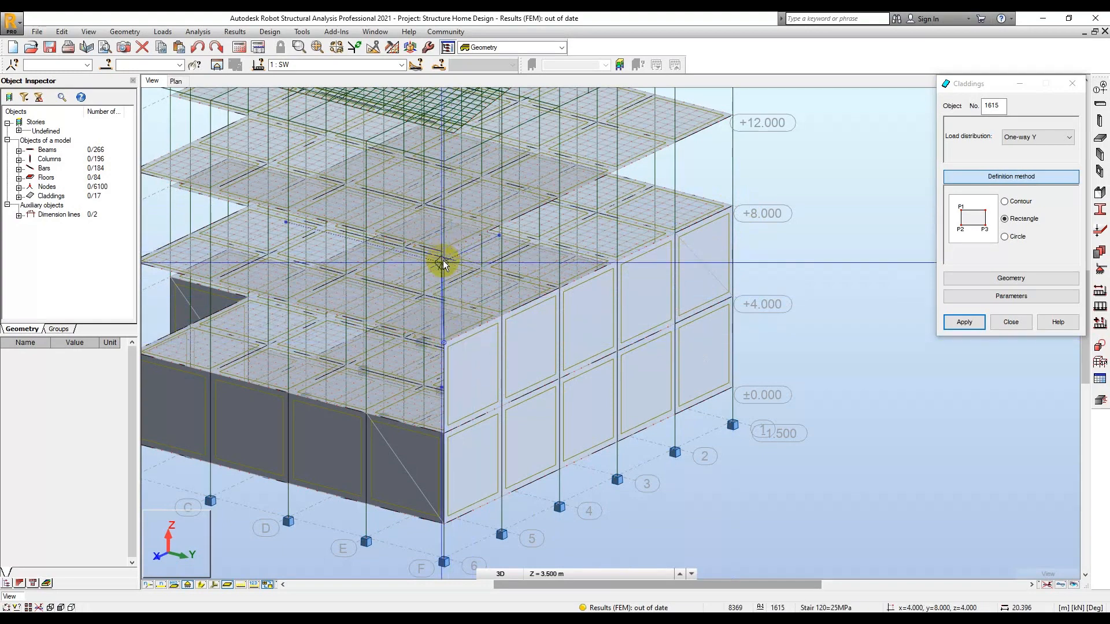
{"action": "scroll", "coordinate": [442, 260], "scroll_direction": "down", "scroll_amount": 4}
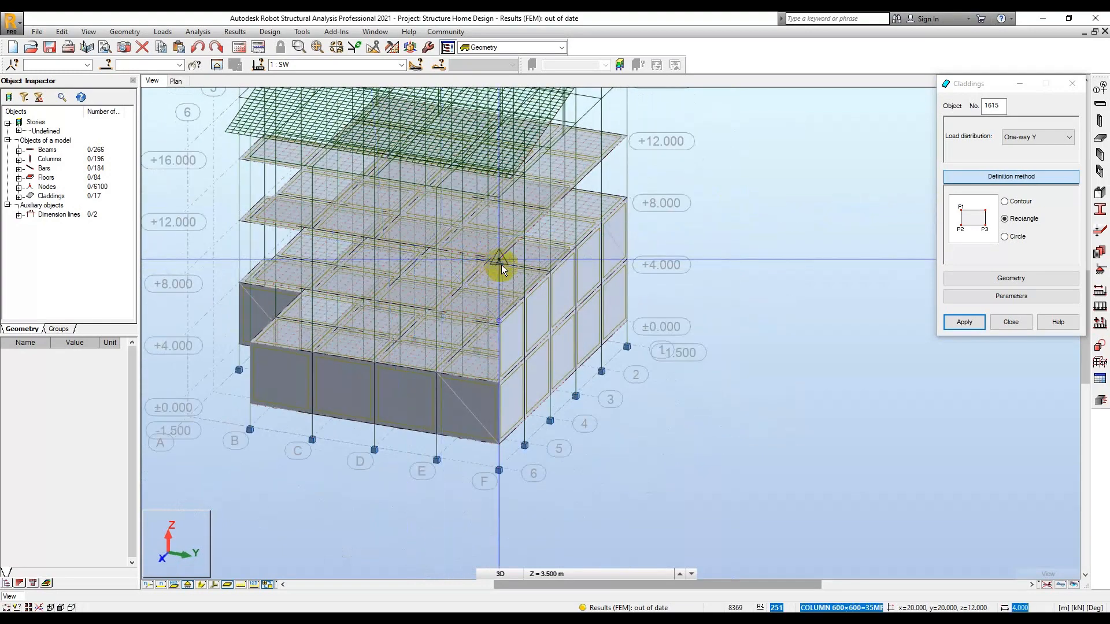
{"action": "left_click", "coordinate": [498, 261]}
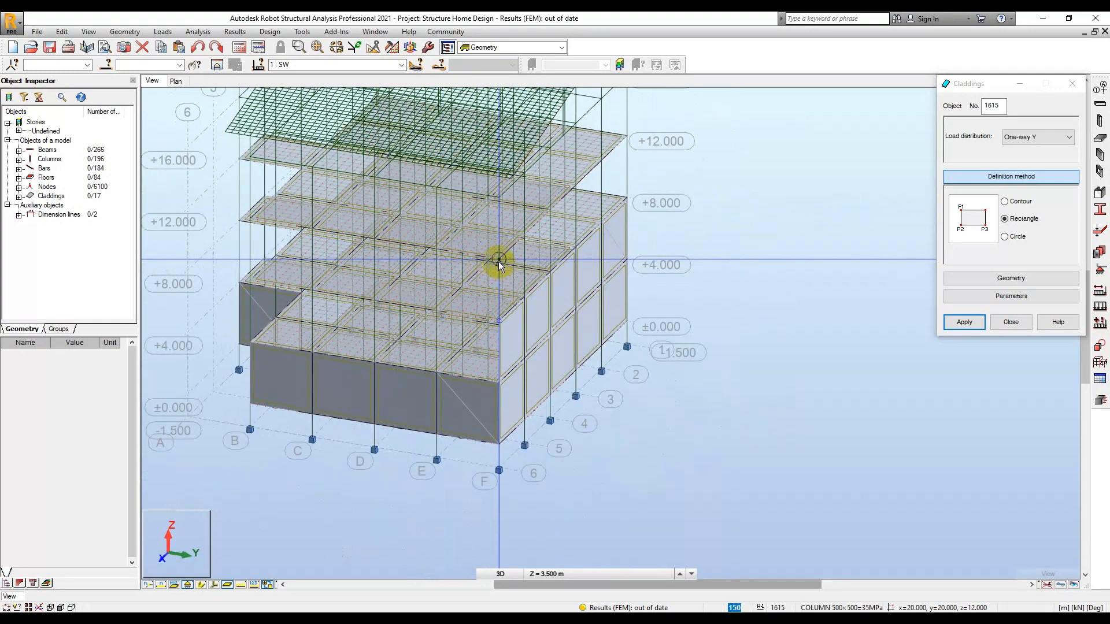
{"action": "left_click", "coordinate": [526, 232]}
{"action": "scroll", "coordinate": [535, 291], "scroll_direction": "up", "scroll_amount": 5}
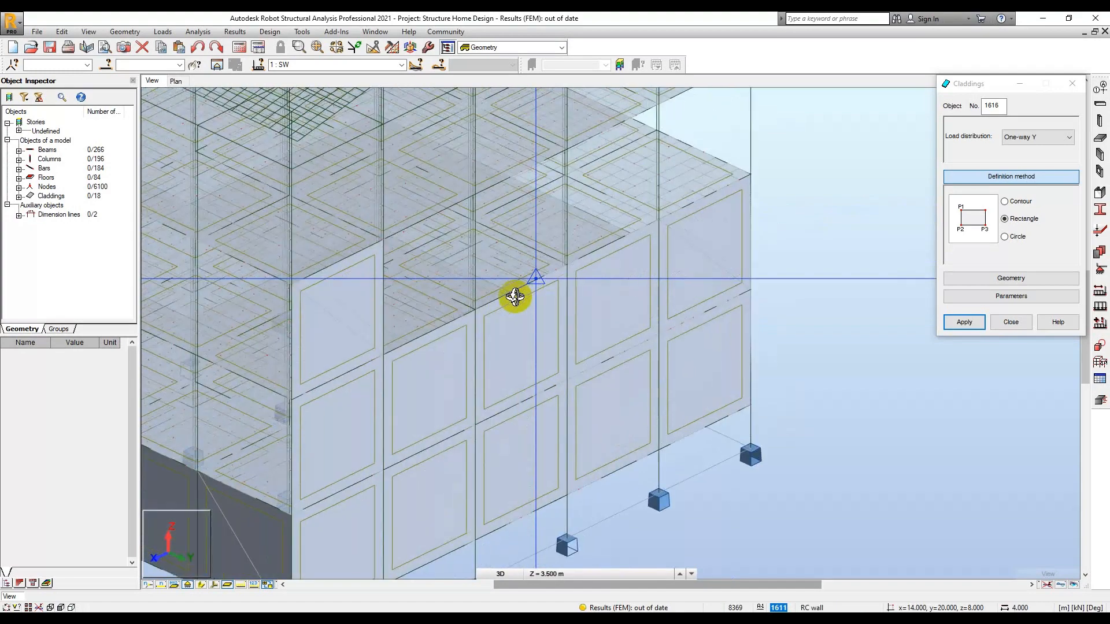
{"action": "scroll", "coordinate": [515, 296], "scroll_direction": "down", "scroll_amount": 1}
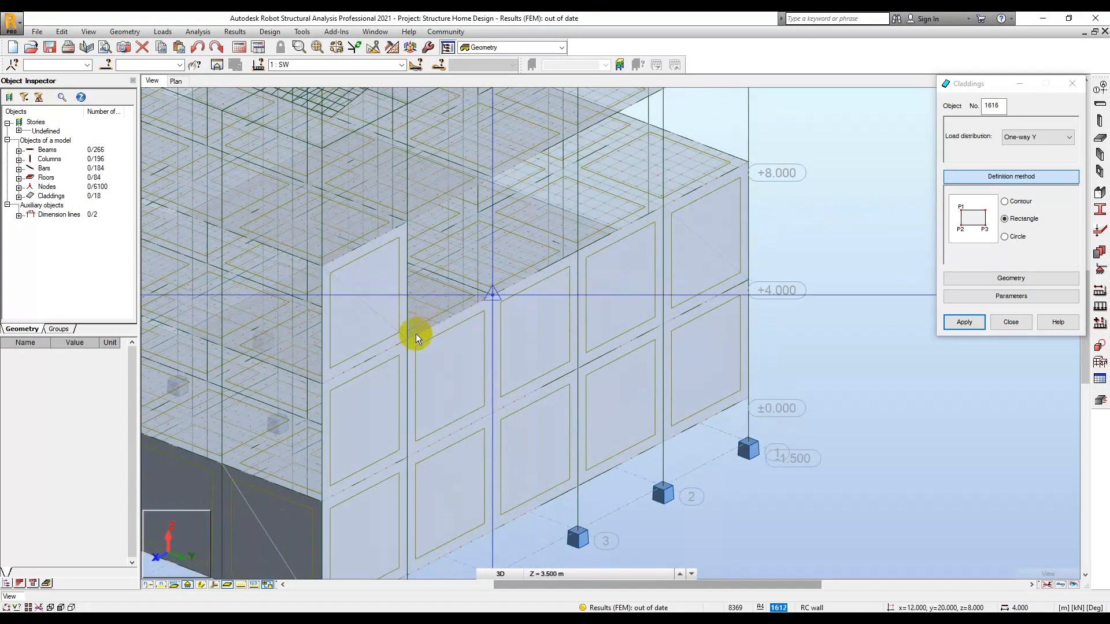
{"action": "left_click", "coordinate": [406, 221]}
{"action": "left_click", "coordinate": [491, 178]}
{"action": "left_click", "coordinate": [498, 280]}
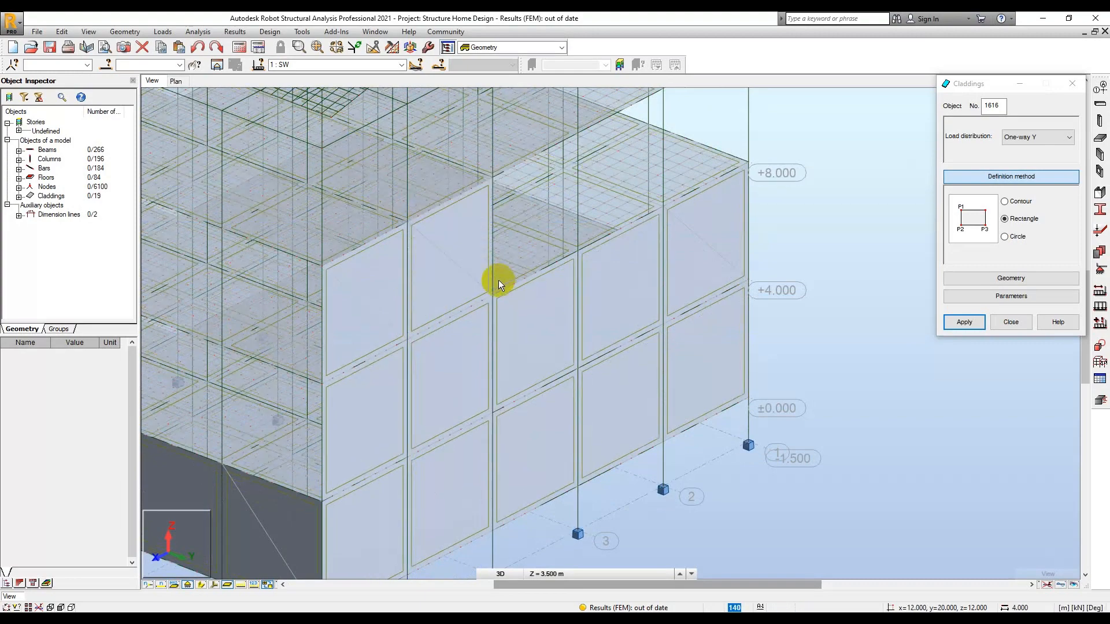
Add rectangular claddings in the three axis F bays between axes 4 and 1, from +8.000 to +12.000.
{"action": "left_click", "coordinate": [493, 294]}
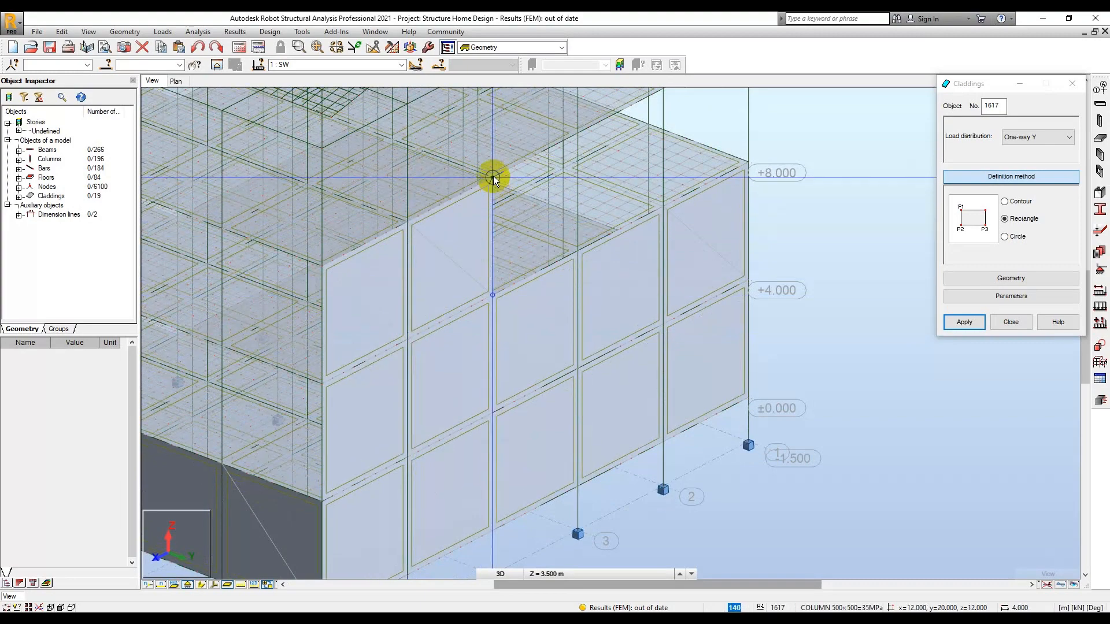
{"action": "left_click", "coordinate": [494, 176]}
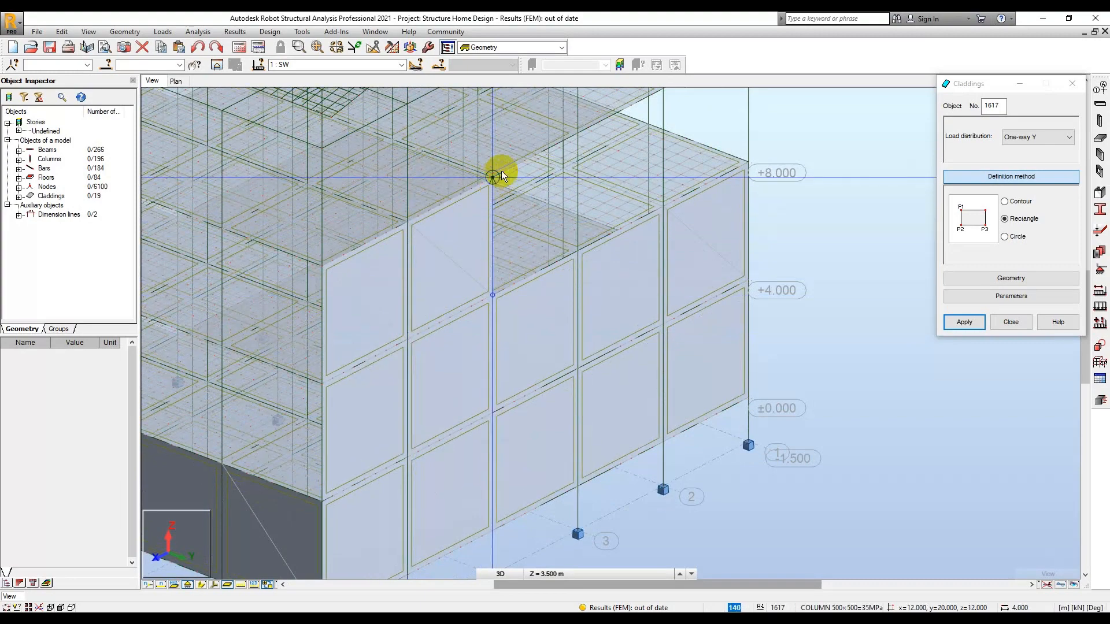
{"action": "left_click", "coordinate": [577, 134]}
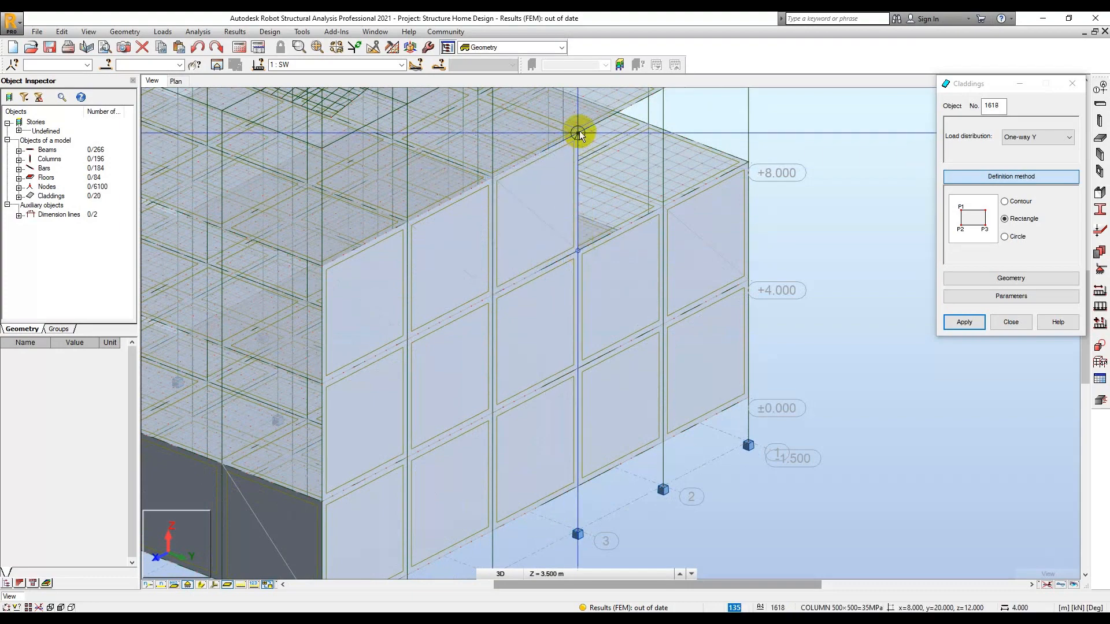
{"action": "middle_click_drag", "start_coordinate": [627, 158], "coordinate": [593, 211]}
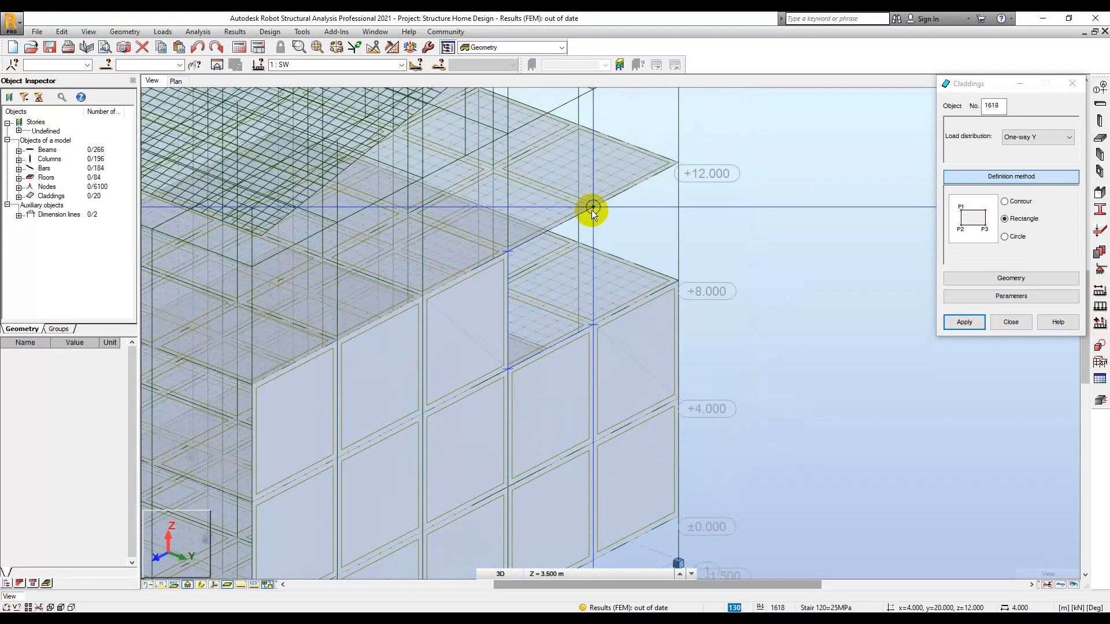
{"action": "left_click", "coordinate": [594, 208]}
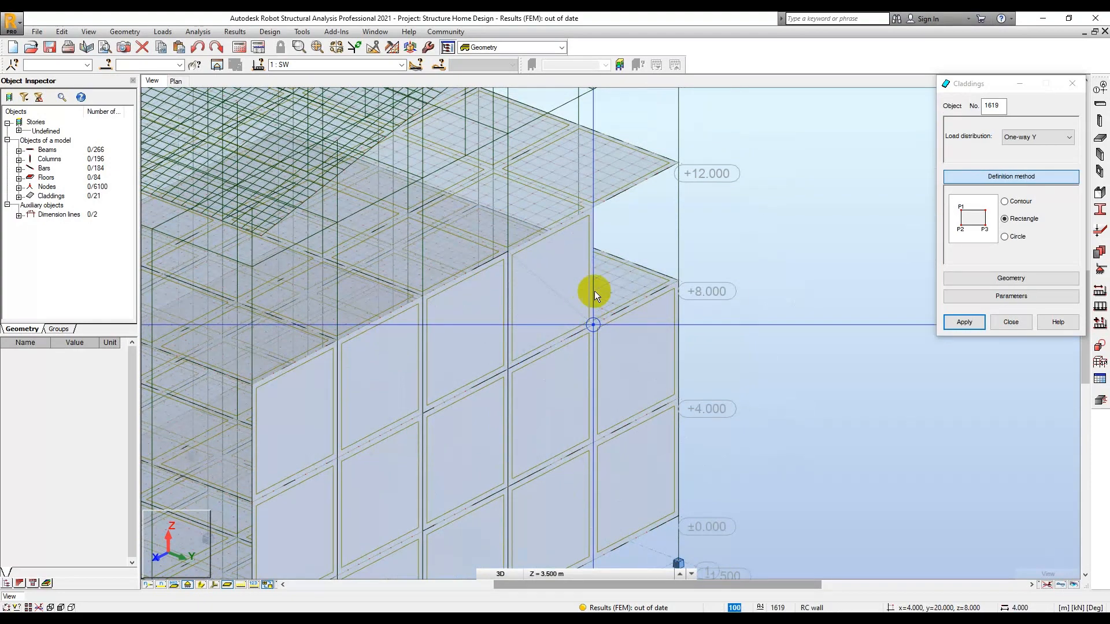
{"action": "left_click", "coordinate": [594, 290]}
{"action": "left_click", "coordinate": [596, 207]}
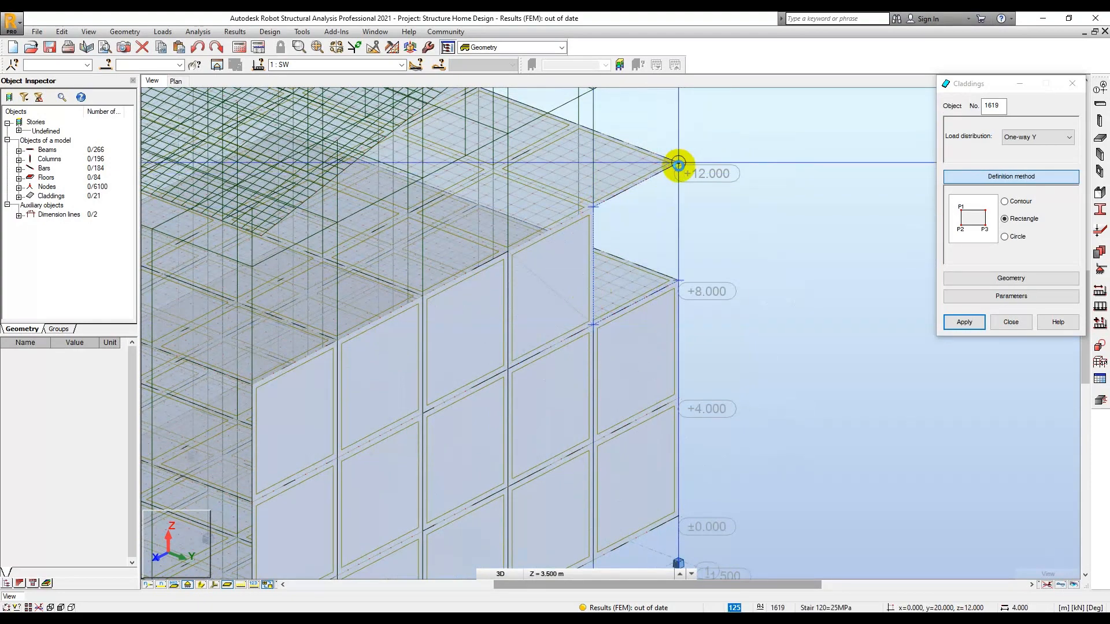
{"action": "left_click", "coordinate": [679, 165]}
Add One-way Y rectangular claddings on axis F in the 6–5 and 5–4 bays, from +12.000 to +16.000.
{"action": "scroll", "coordinate": [676, 191], "scroll_direction": "down", "scroll_amount": 3}
{"action": "scroll", "coordinate": [480, 360], "scroll_direction": "up", "scroll_amount": 3}
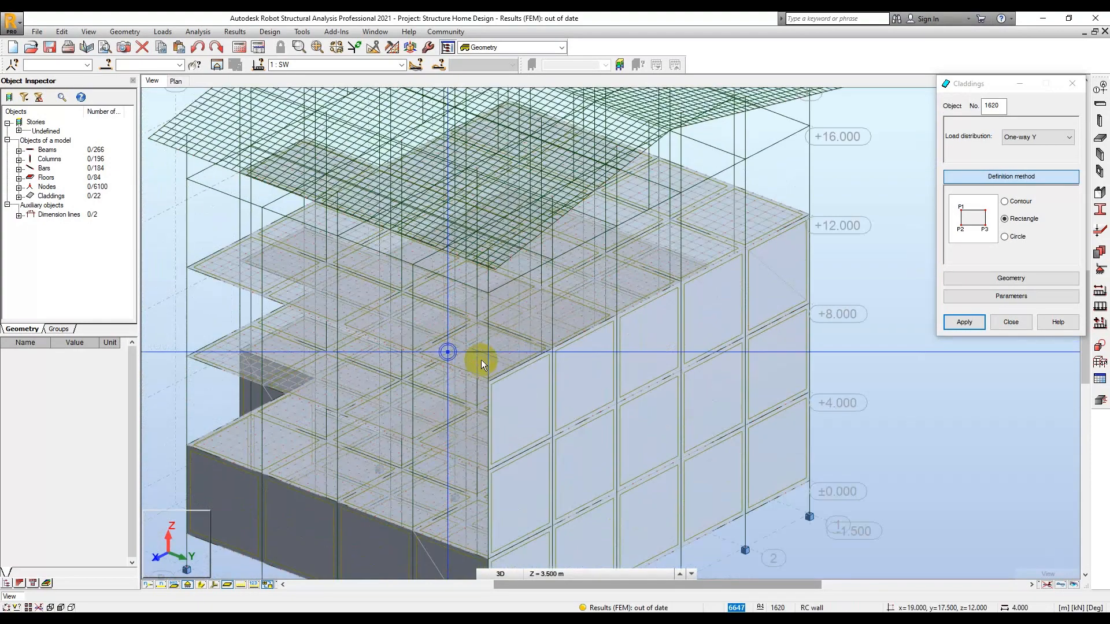
{"action": "left_click", "coordinate": [488, 381]}
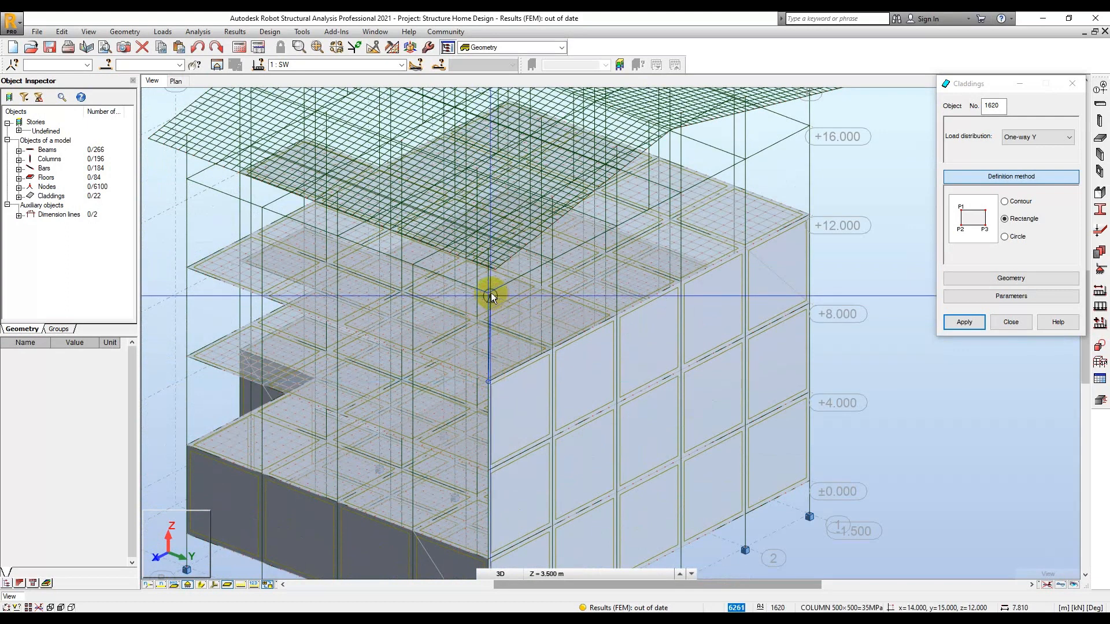
{"action": "left_click", "coordinate": [488, 291]}
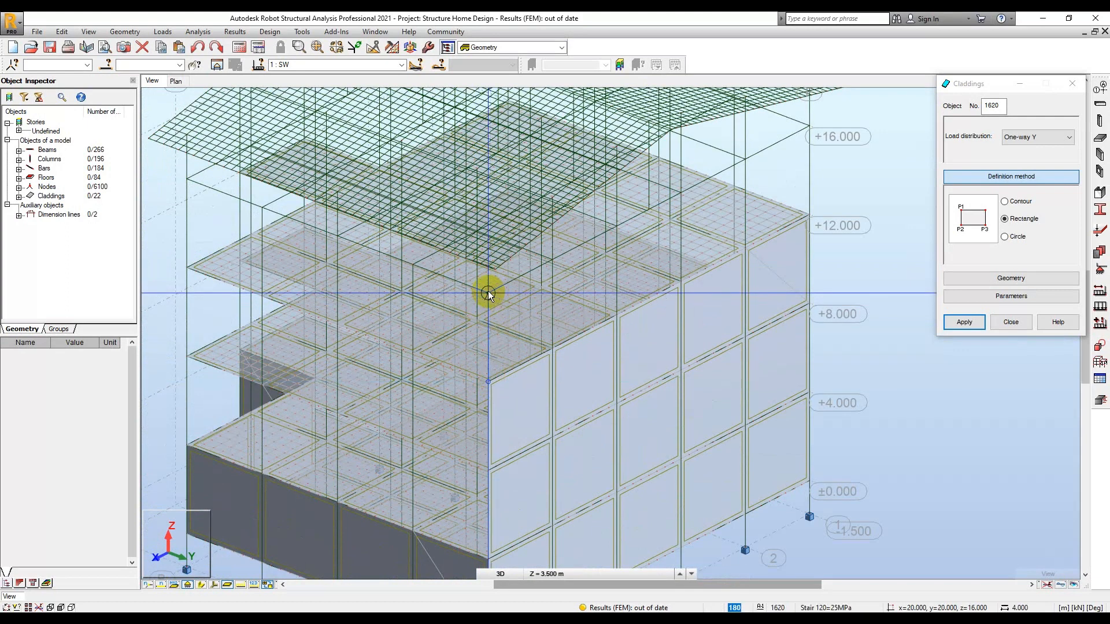
{"action": "left_click", "coordinate": [553, 261]}
{"action": "left_click", "coordinate": [551, 348]}
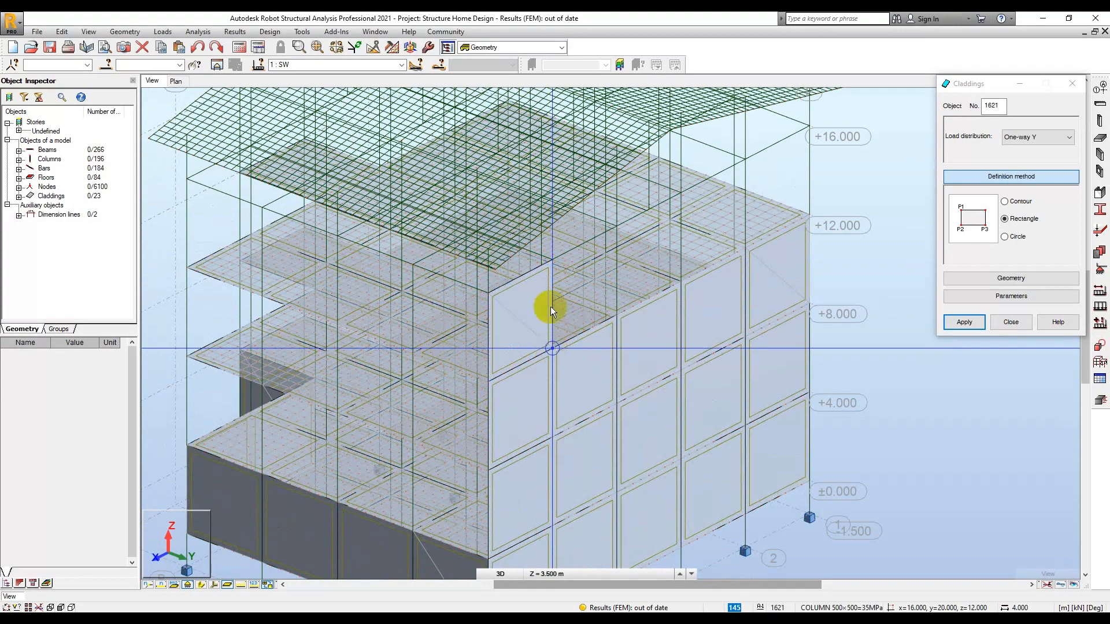
{"action": "left_click", "coordinate": [552, 261]}
{"action": "left_click", "coordinate": [617, 226]}
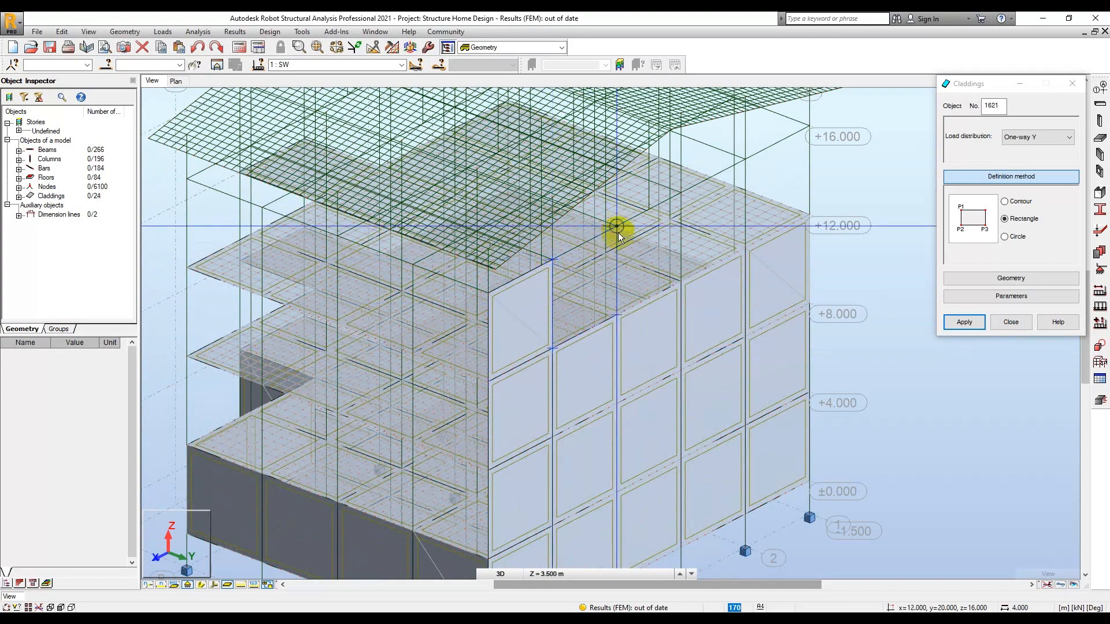
Add a rectangular cladding on axis F between axes 4 and 3, from +12.000 to +16.000.
{"action": "left_click", "coordinate": [616, 315]}
{"action": "left_click", "coordinate": [616, 225]}
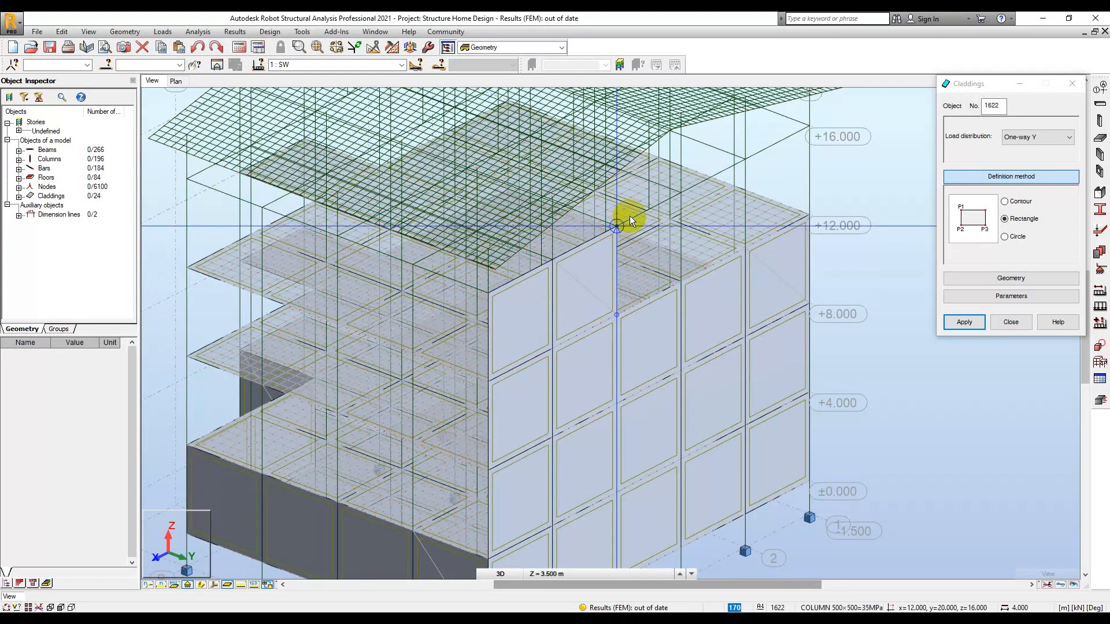
{"action": "left_click", "coordinate": [684, 195]}
{"action": "middle_click_drag", "start_coordinate": [685, 195], "coordinate": [584, 292]}
{"action": "scroll", "coordinate": [584, 293], "scroll_direction": "down", "scroll_amount": 1}
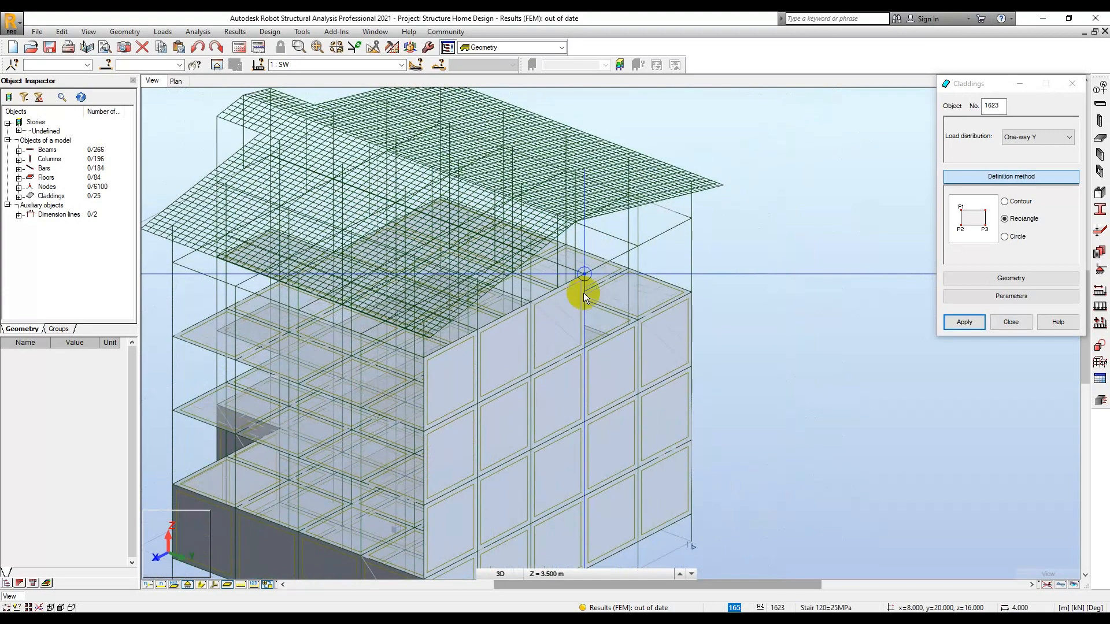
Add One-way Y rectangular claddings on axis F in the 3–2 and 2–1 bays, from +12.000 to +16.000.
{"action": "left_click", "coordinate": [583, 345]}
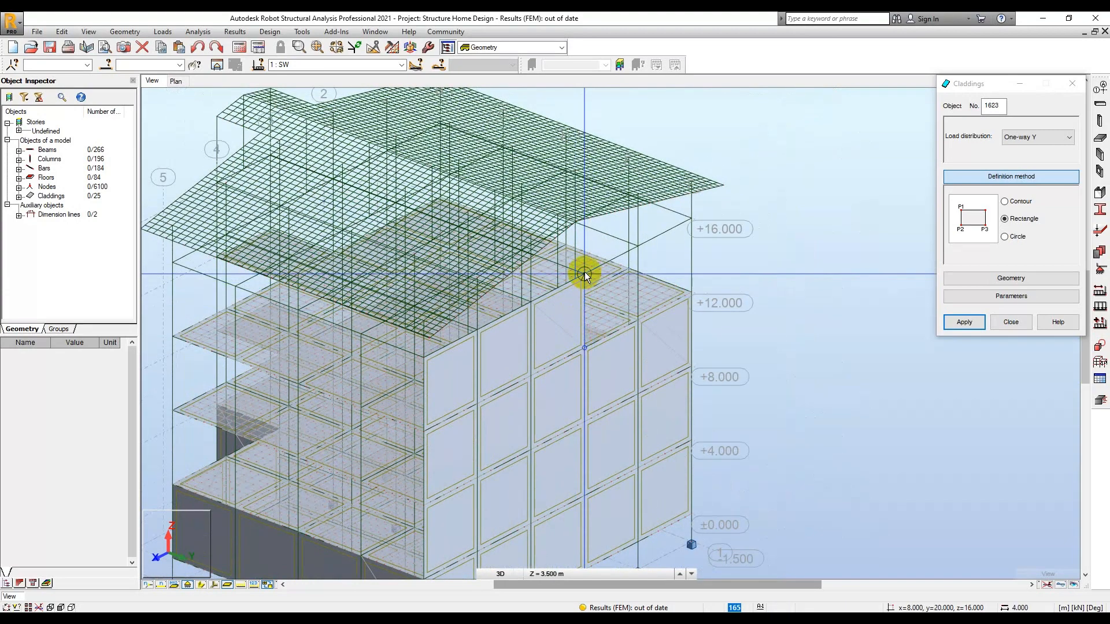
{"action": "left_click", "coordinate": [585, 271]}
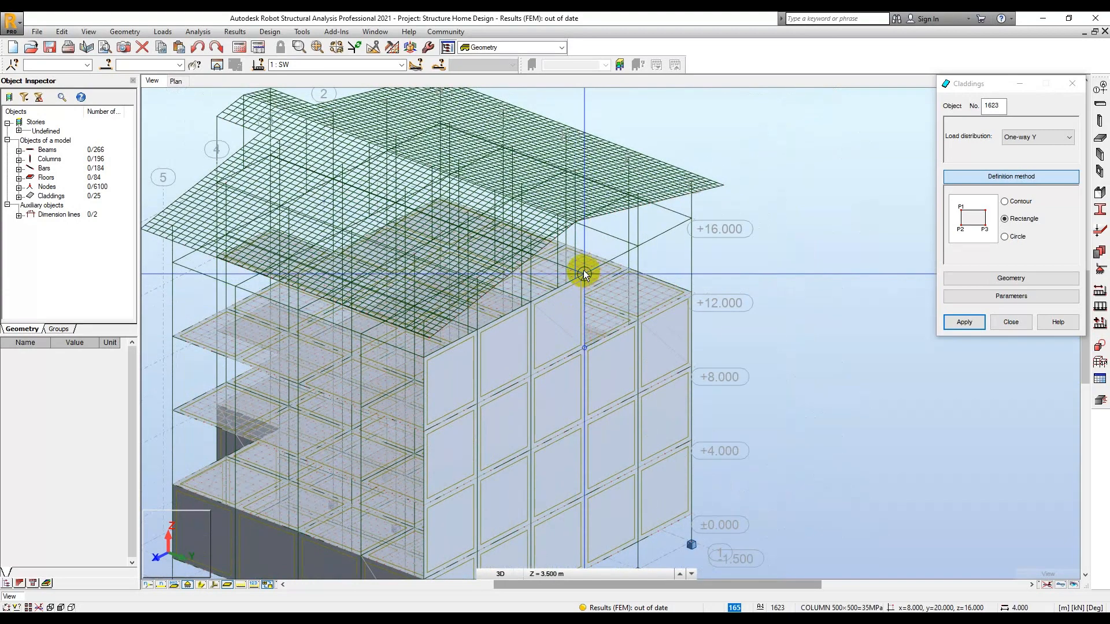
{"action": "left_click", "coordinate": [637, 245]}
{"action": "left_click", "coordinate": [636, 320]}
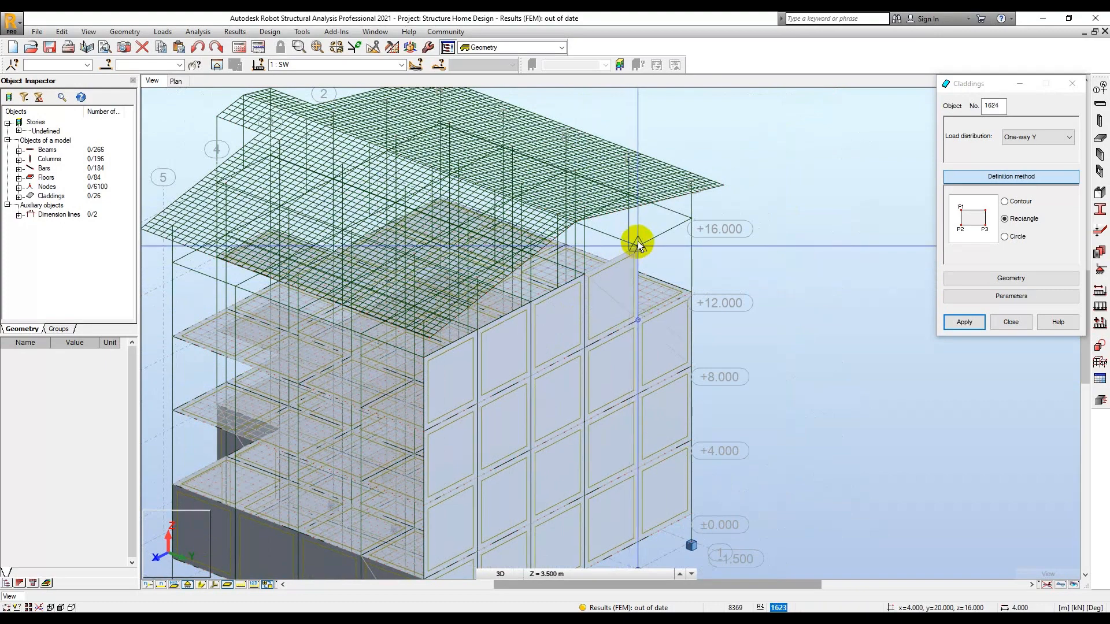
{"action": "left_click", "coordinate": [636, 245]}
{"action": "left_click", "coordinate": [692, 221]}
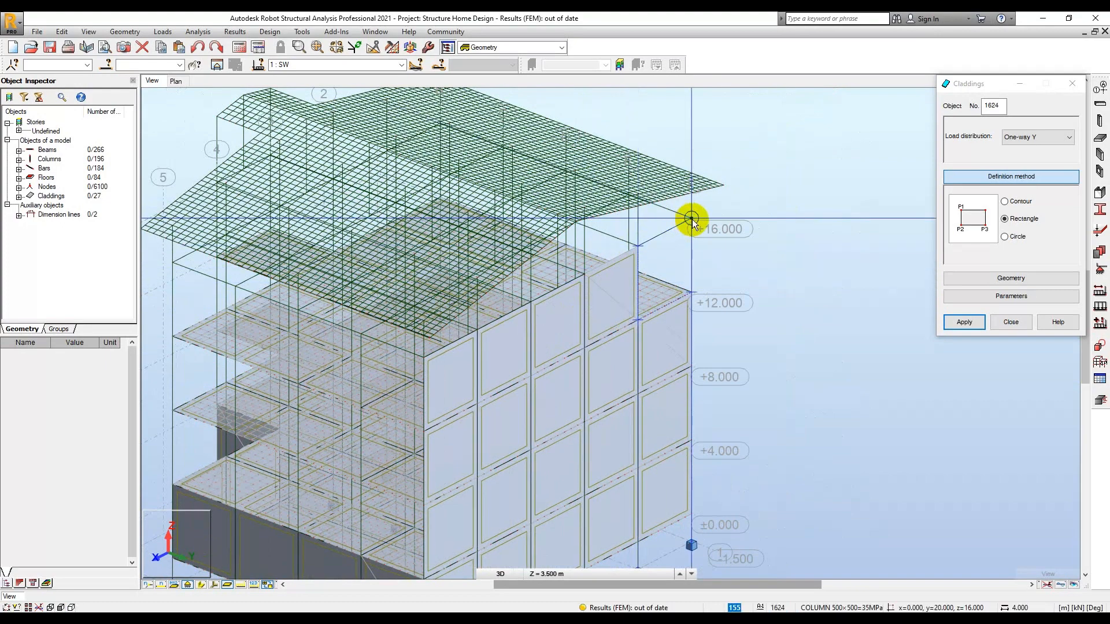
Add rectangular claddings on the axis 1 facade in the F–E and E–D bays, from ±0.000 to +4.000.
{"action": "scroll", "coordinate": [690, 220], "scroll_direction": "down", "scroll_amount": 3}
{"action": "middle_click_drag", "start_coordinate": [764, 363], "coordinate": [449, 469], "text": "shift"}
{"action": "scroll", "coordinate": [542, 469], "scroll_direction": "up", "scroll_amount": 3}
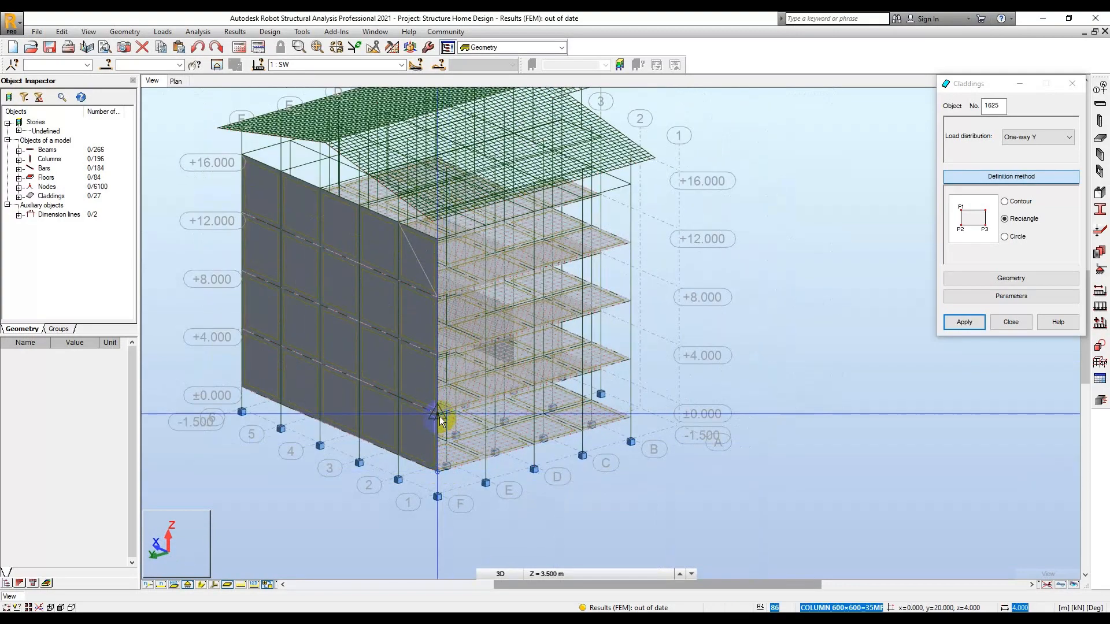
{"action": "scroll", "coordinate": [489, 403], "scroll_direction": "up", "scroll_amount": 5}
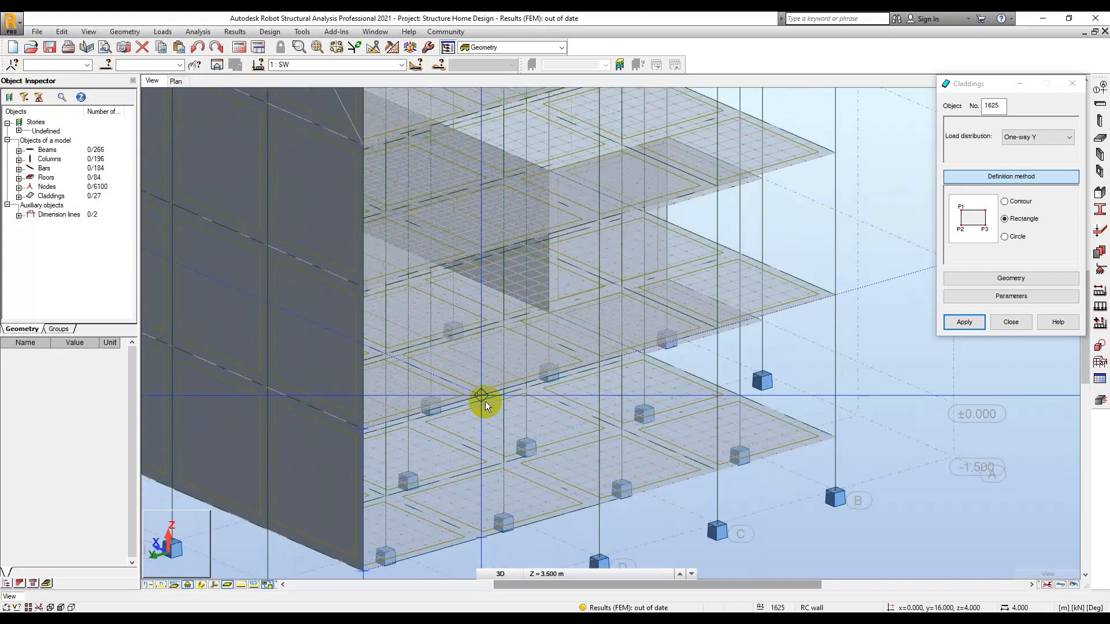
{"action": "scroll", "coordinate": [496, 521], "scroll_direction": "down", "scroll_amount": 2}
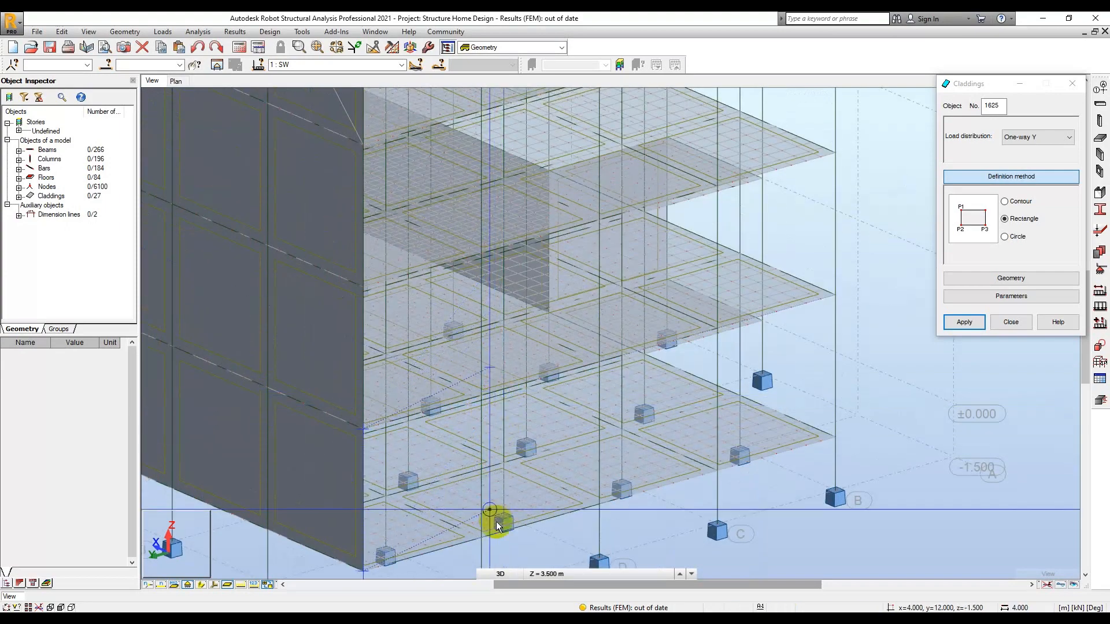
{"action": "scroll", "coordinate": [501, 529], "scroll_direction": "down", "scroll_amount": 2}
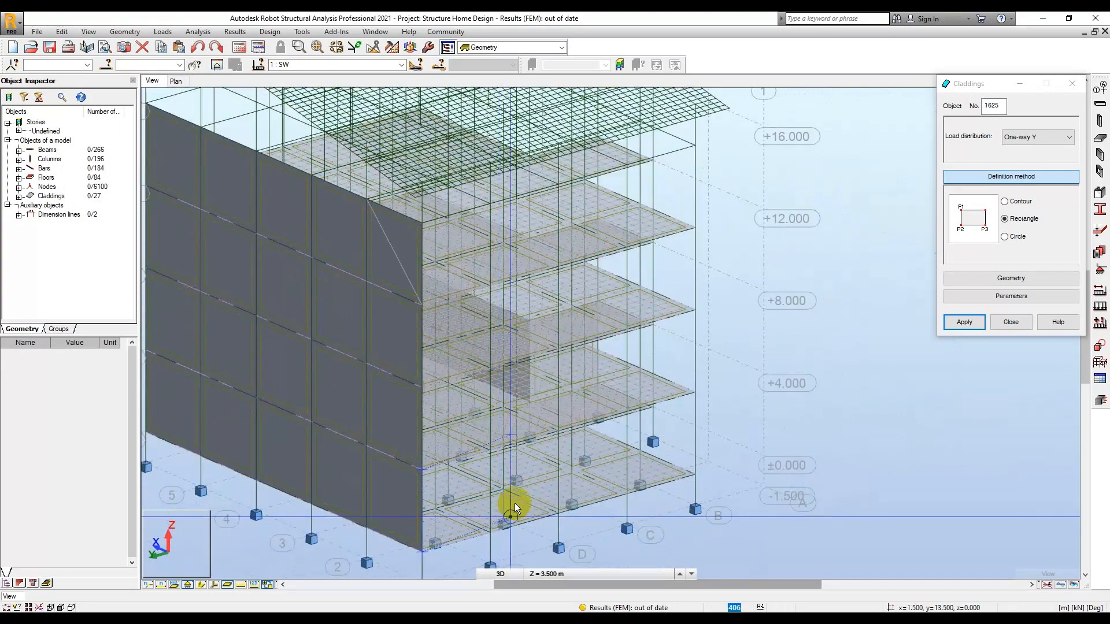
{"action": "left_click", "coordinate": [489, 536]}
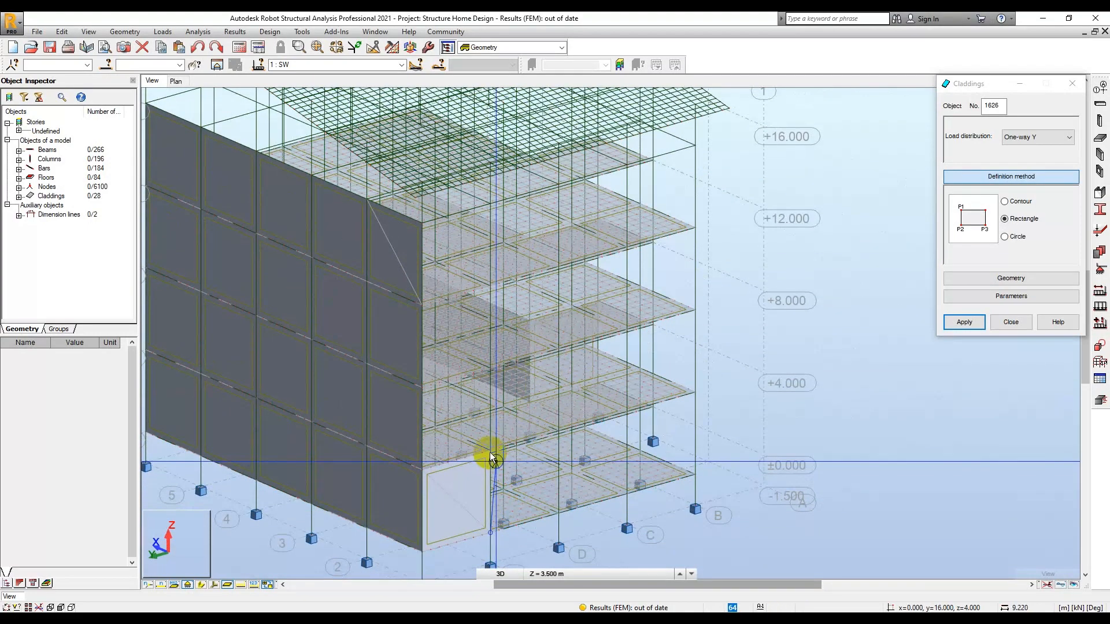
{"action": "left_click", "coordinate": [557, 514]}
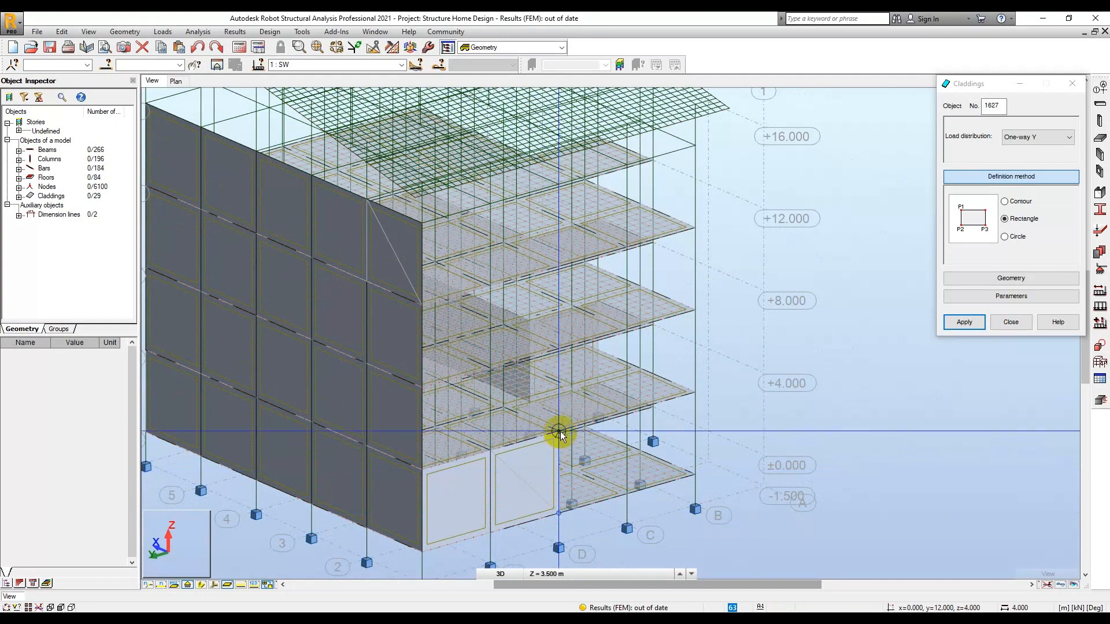
Add rectangular claddings on axis 1 in the D–C and C–B bays, from ±0.000 to +4.000.
{"action": "left_click", "coordinate": [625, 494]}
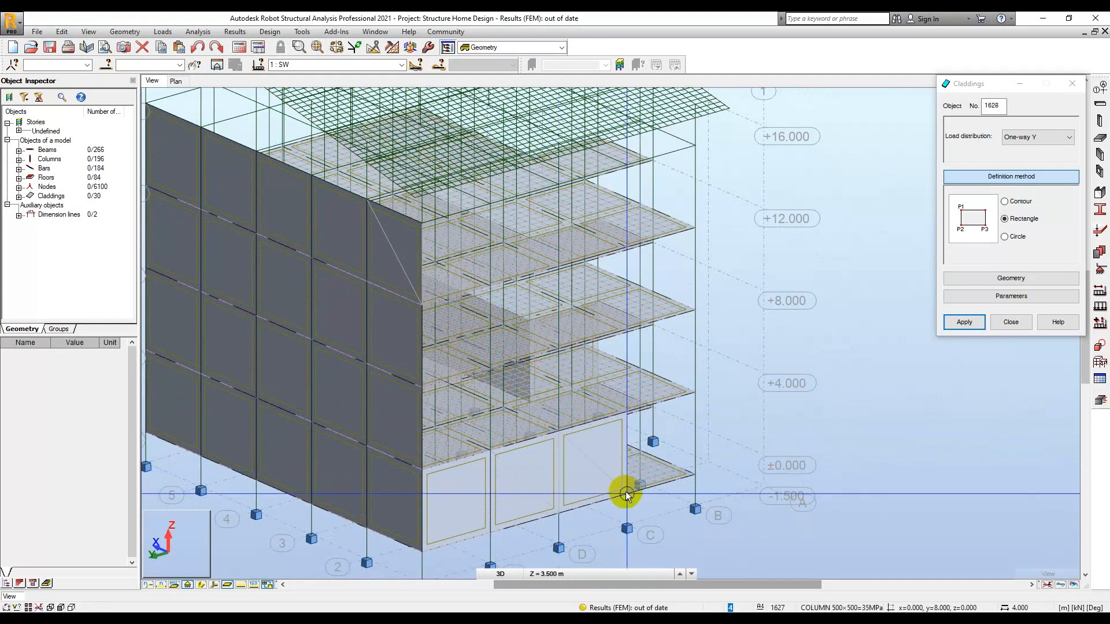
{"action": "left_click", "coordinate": [625, 410]}
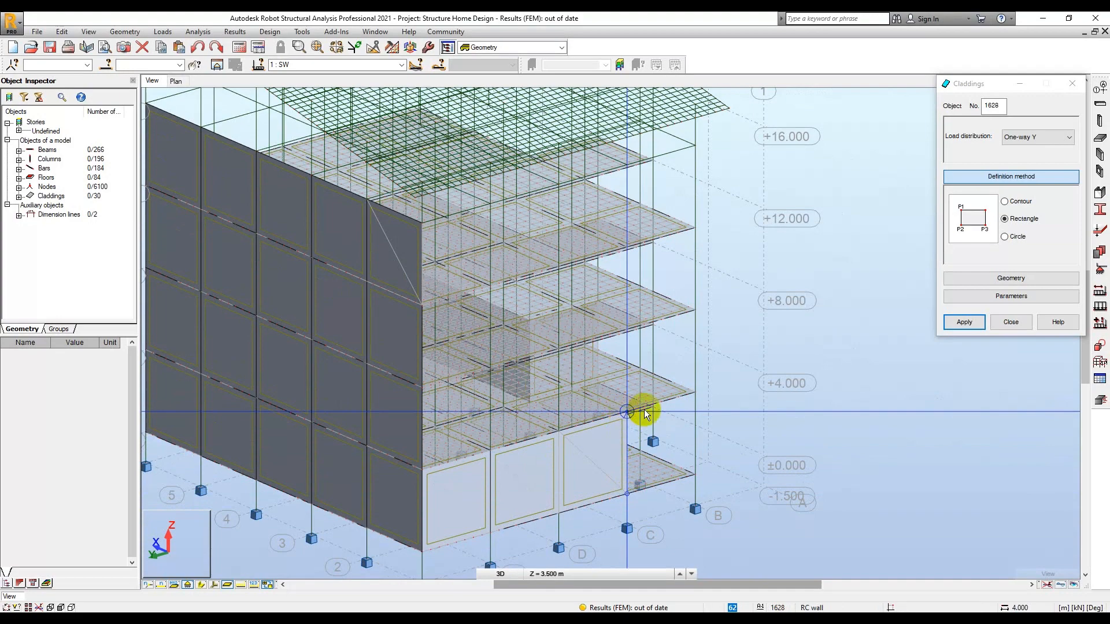
{"action": "left_click", "coordinate": [695, 474]}
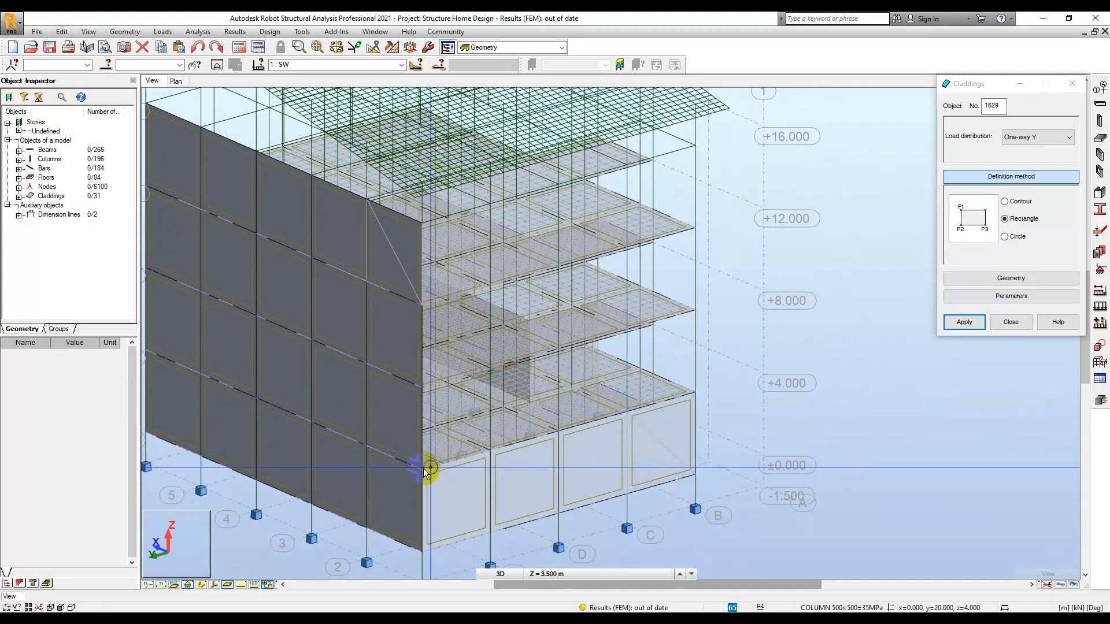
Add One-way Y rectangular claddings in the four axis 1 bays between axes F and B, from +4.000 to +8.000.
{"action": "left_click", "coordinate": [424, 389]}
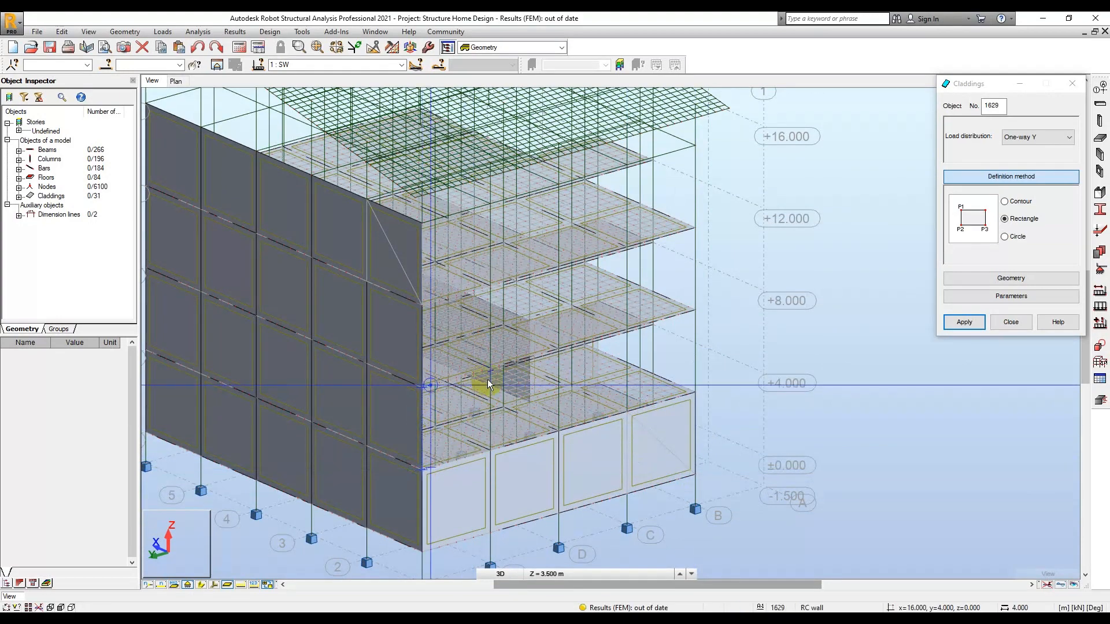
{"action": "left_click", "coordinate": [490, 451]}
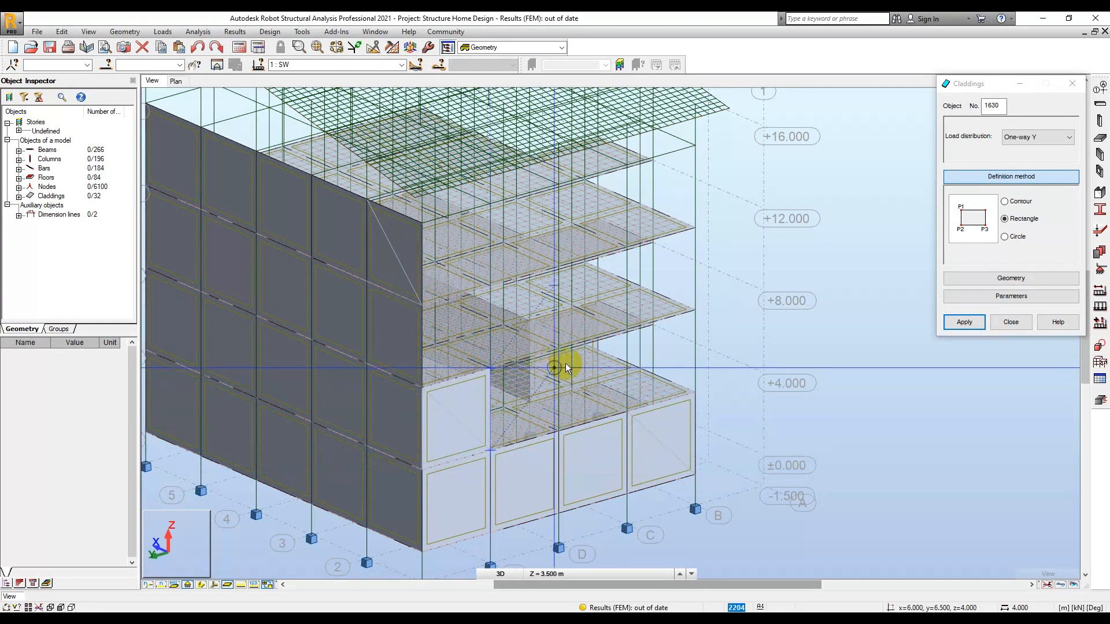
{"action": "left_click", "coordinate": [557, 429]}
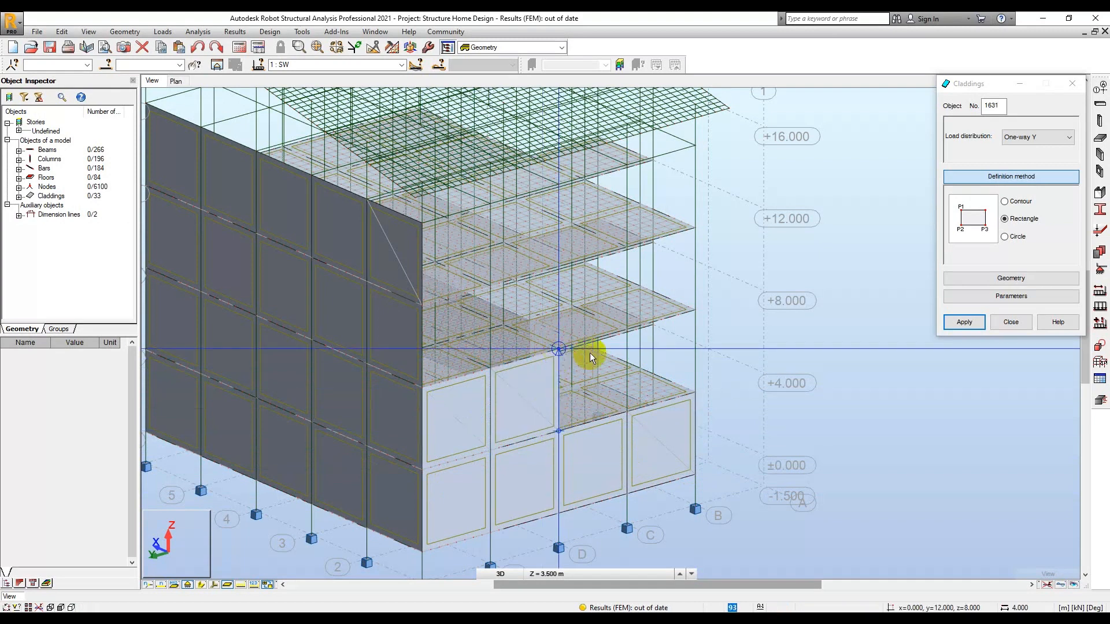
{"action": "left_click", "coordinate": [627, 411]}
{"action": "left_click", "coordinate": [626, 329]}
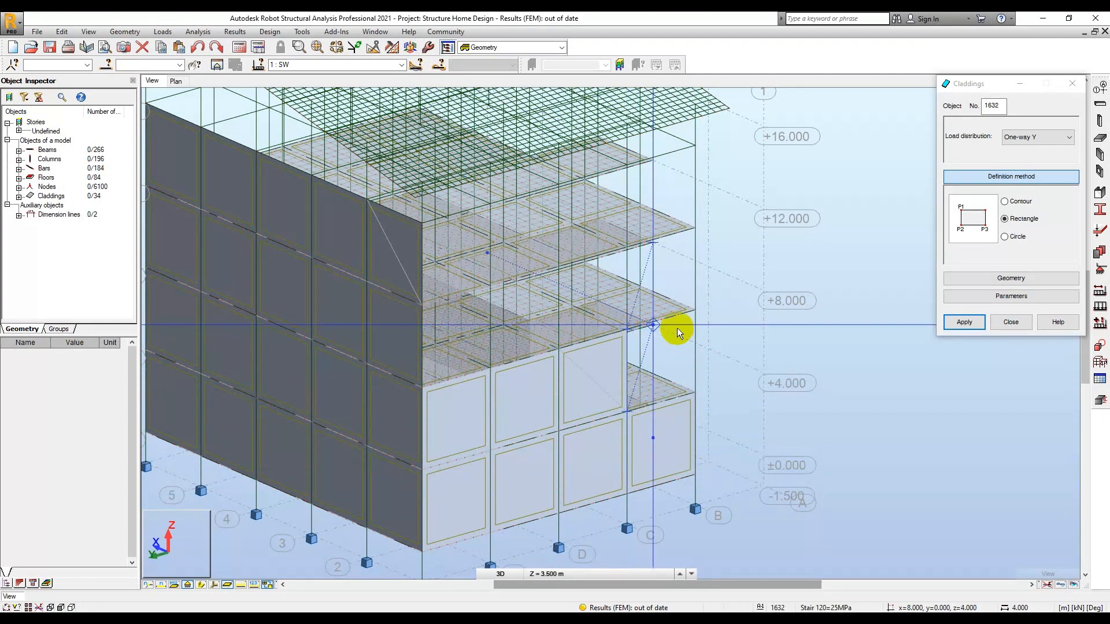
{"action": "left_click", "coordinate": [695, 392]}
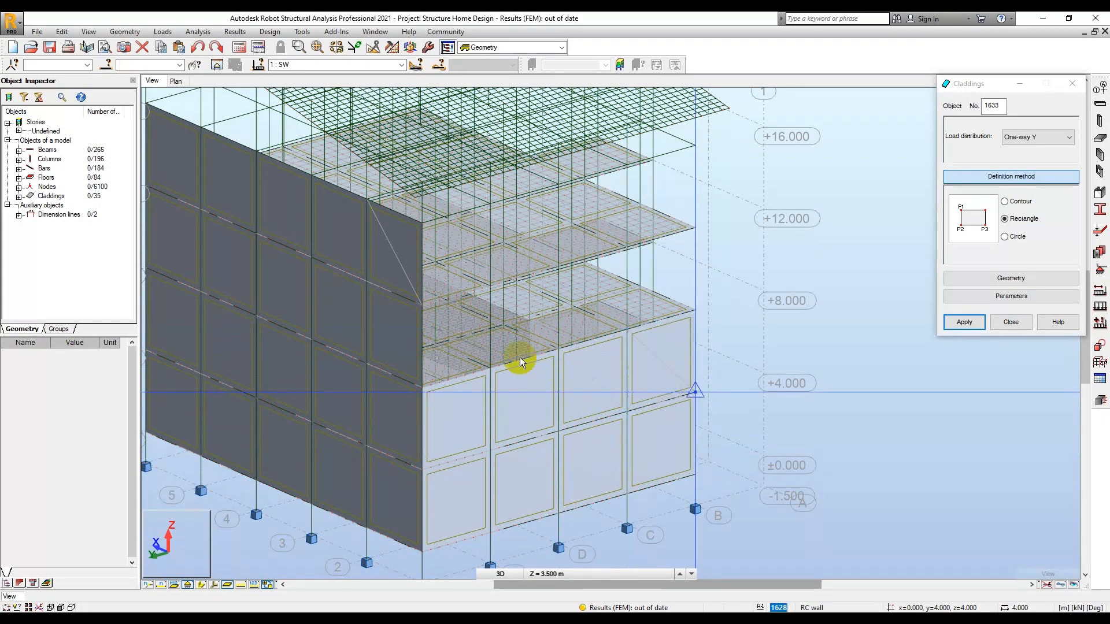
Add rectangular claddings in the four axis 1 bays between axes F and B, from +8.000 to +12.000.
{"action": "left_click", "coordinate": [422, 387]}
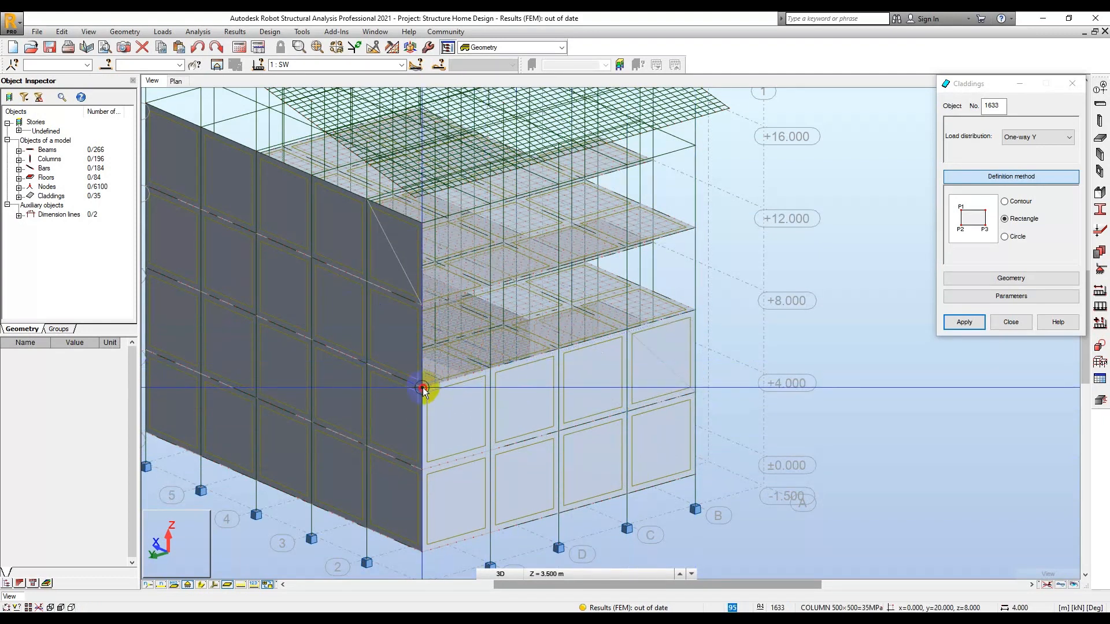
{"action": "left_click", "coordinate": [422, 305]}
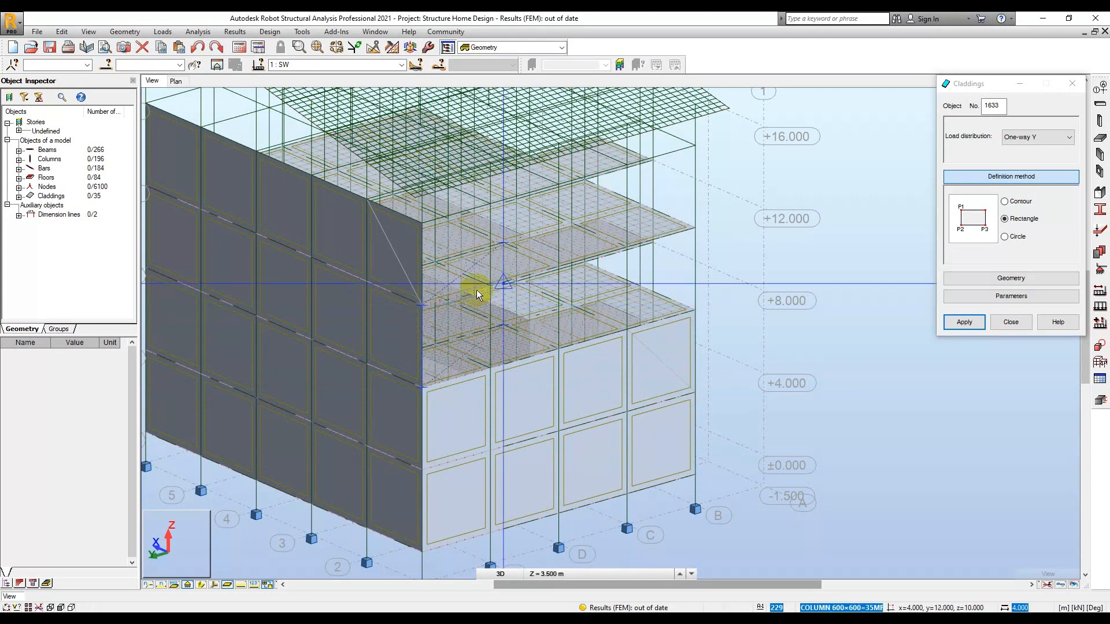
{"action": "left_click", "coordinate": [490, 368]}
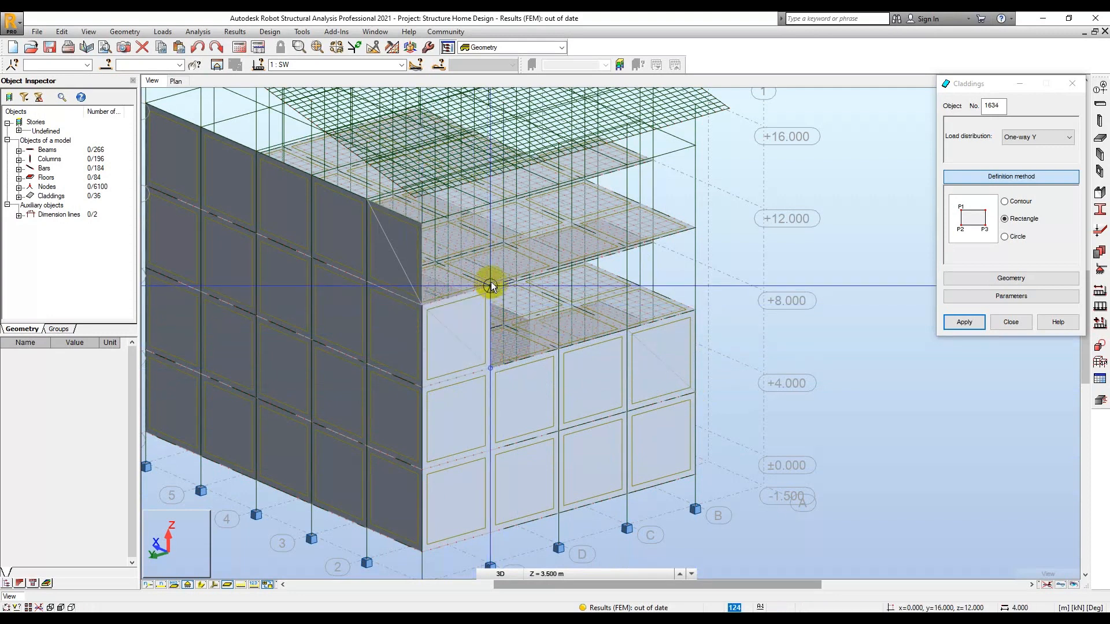
{"action": "left_click", "coordinate": [558, 348]}
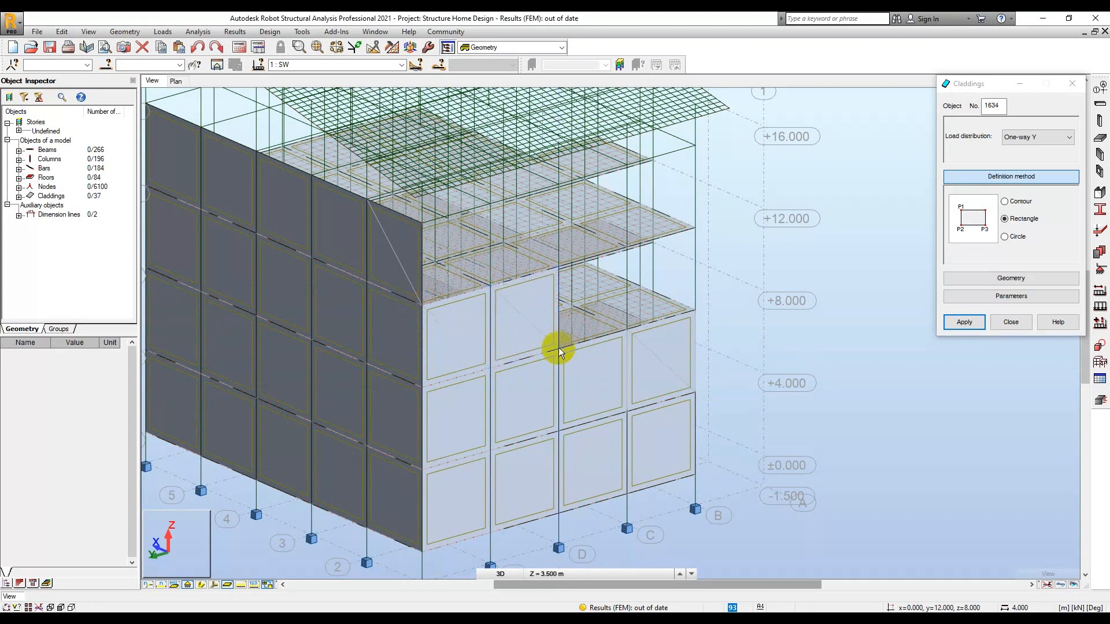
{"action": "left_click", "coordinate": [626, 329]}
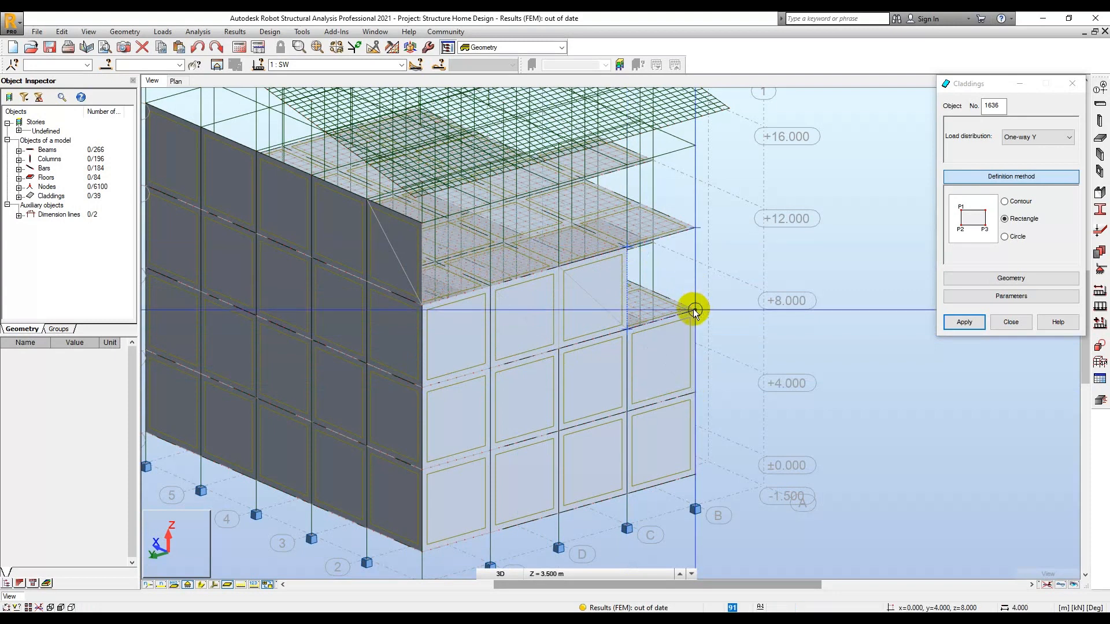
{"action": "left_click", "coordinate": [696, 305]}
Add rectangular claddings in the four axis 1 bays between axes F and B, from +12.000 to +16.000.
{"action": "left_click", "coordinate": [426, 303]}
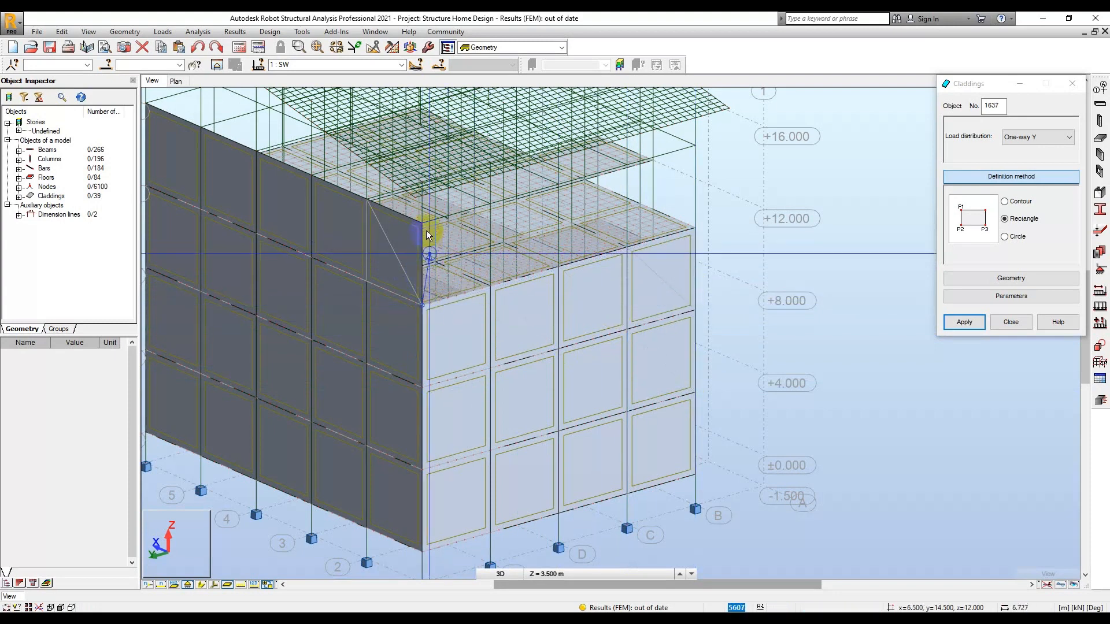
{"action": "left_click", "coordinate": [489, 286]}
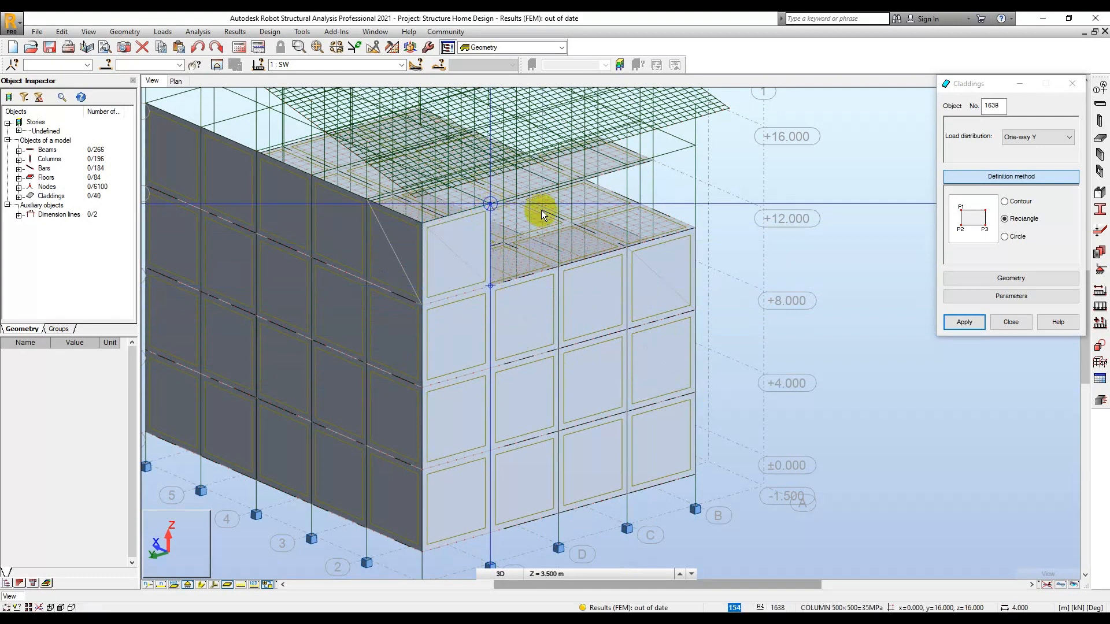
{"action": "left_click", "coordinate": [558, 267]}
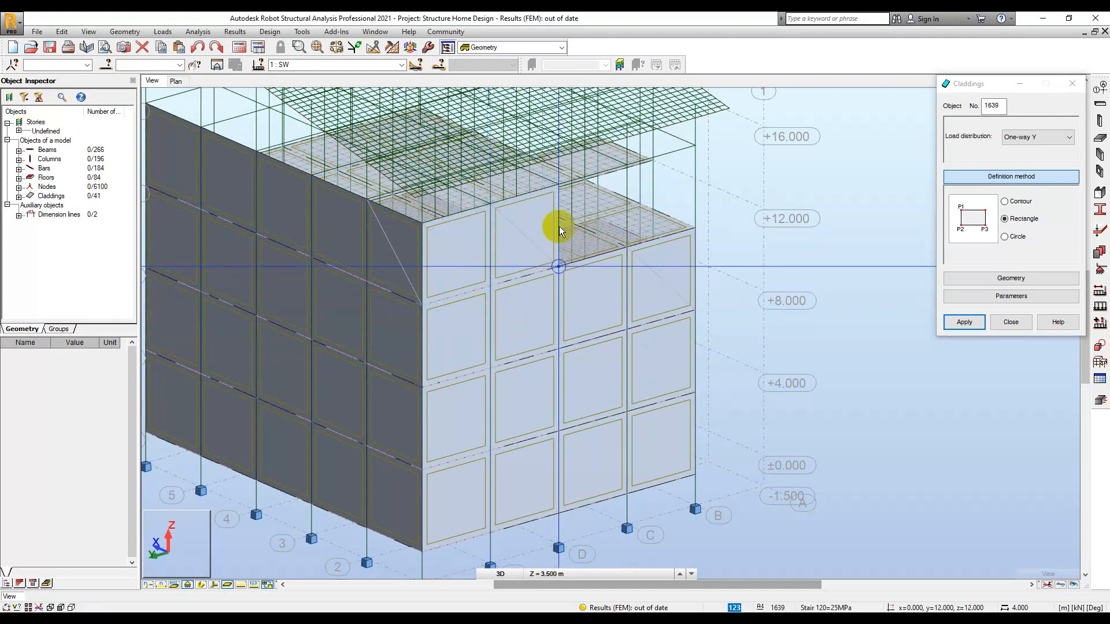
{"action": "left_click", "coordinate": [626, 247]}
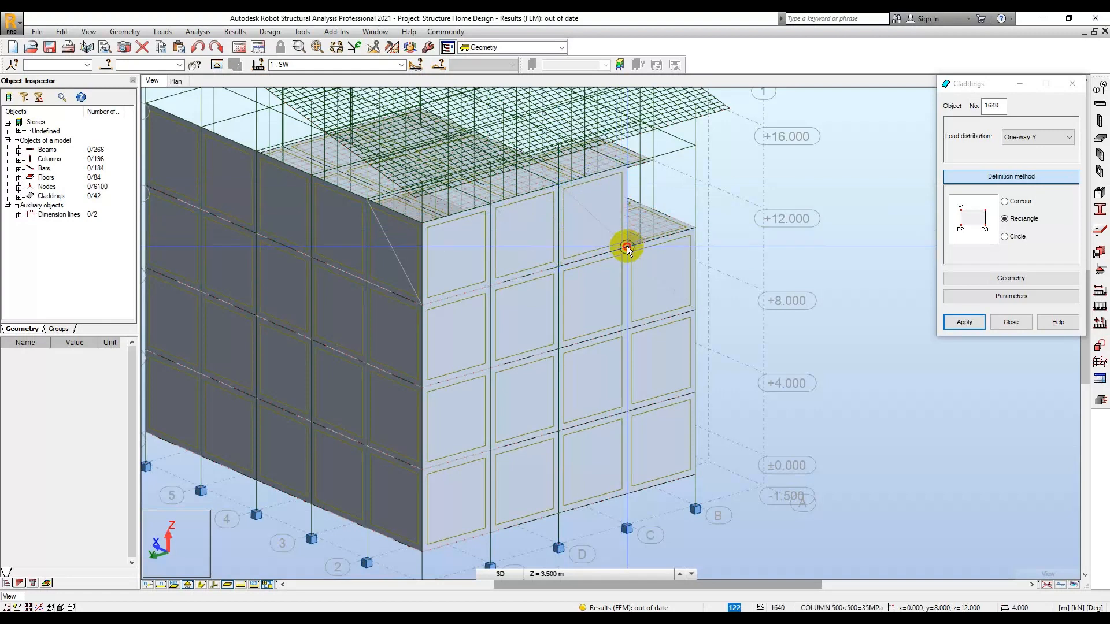
{"action": "left_click", "coordinate": [627, 165]}
{"action": "left_click", "coordinate": [692, 230]}
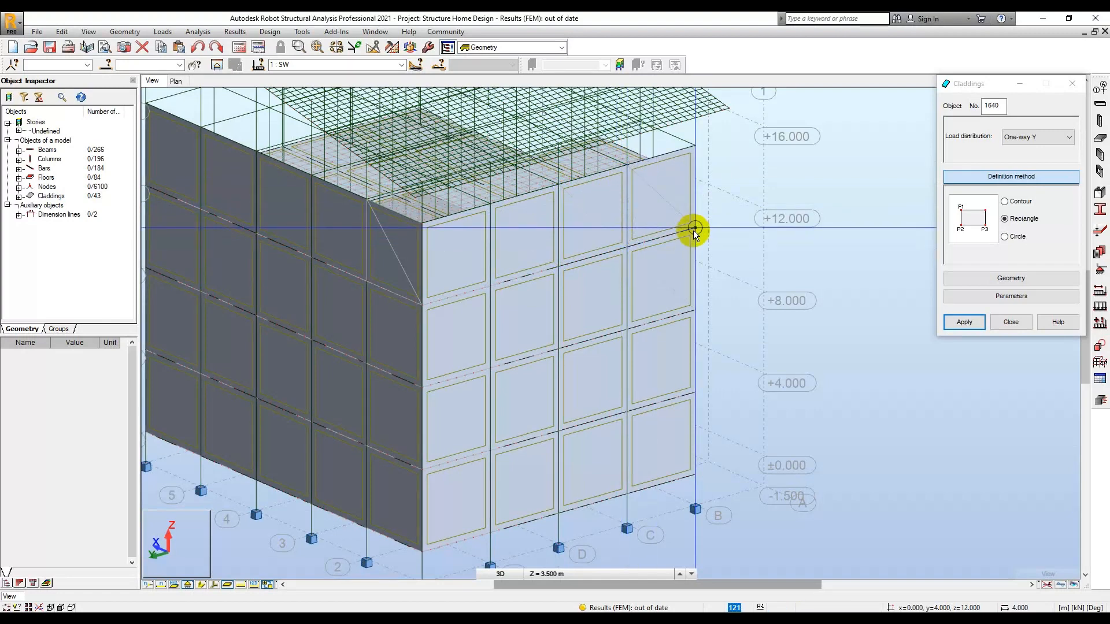
Add a One-way Y rectangular cladding on axis B between axes 1 and 2, from ±0.000 to +4.000.
{"action": "scroll", "coordinate": [688, 230], "scroll_direction": "down", "scroll_amount": 3}
{"action": "middle_click_drag", "start_coordinate": [786, 380], "coordinate": [565, 389], "text": "shift"}
{"action": "scroll", "coordinate": [564, 396], "scroll_direction": "up", "scroll_amount": 4}
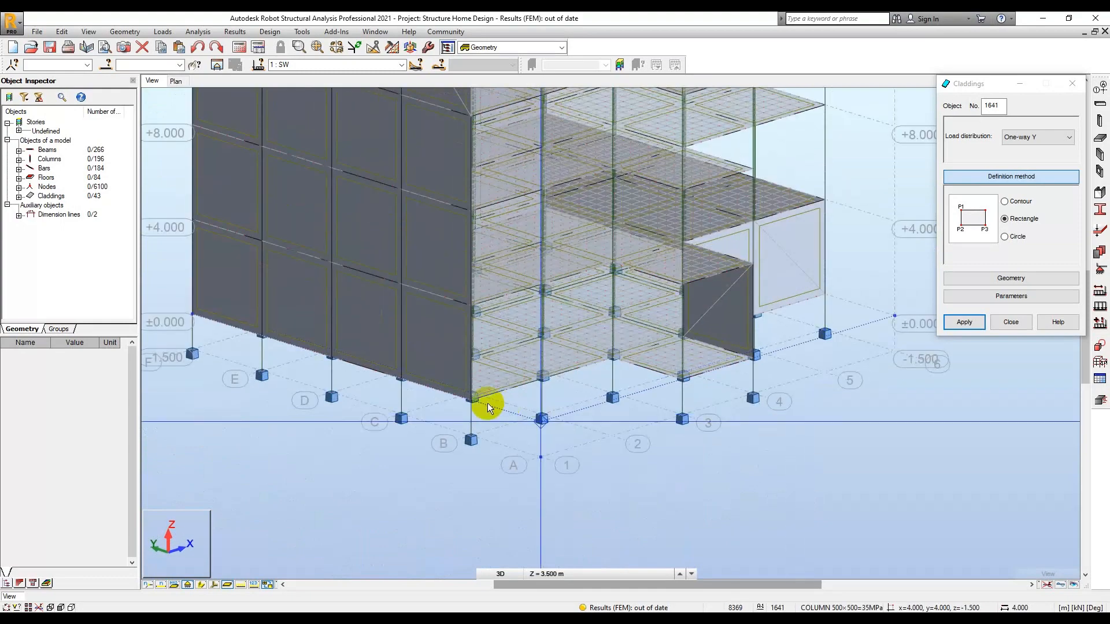
{"action": "scroll", "coordinate": [477, 310], "scroll_direction": "up", "scroll_amount": 3}
{"action": "left_click", "coordinate": [470, 306]}
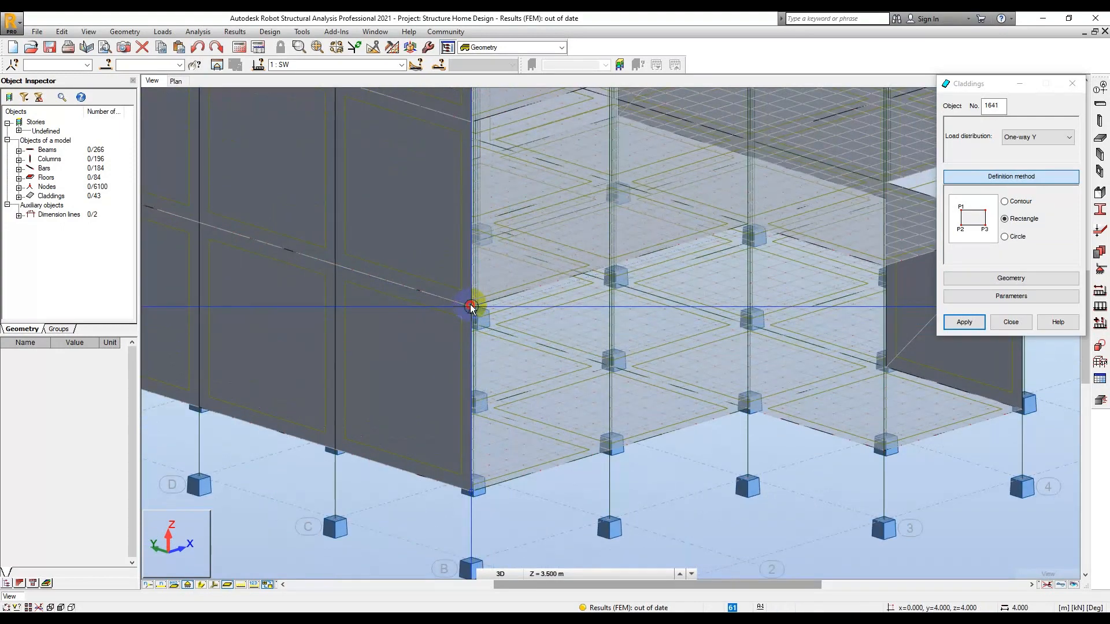
{"action": "left_click", "coordinate": [609, 450]}
Add a rectangular cladding on axis B between axes 2 and 3, from ±0.000 to +4.000.
{"action": "scroll", "coordinate": [610, 450], "scroll_direction": "down", "scroll_amount": 2}
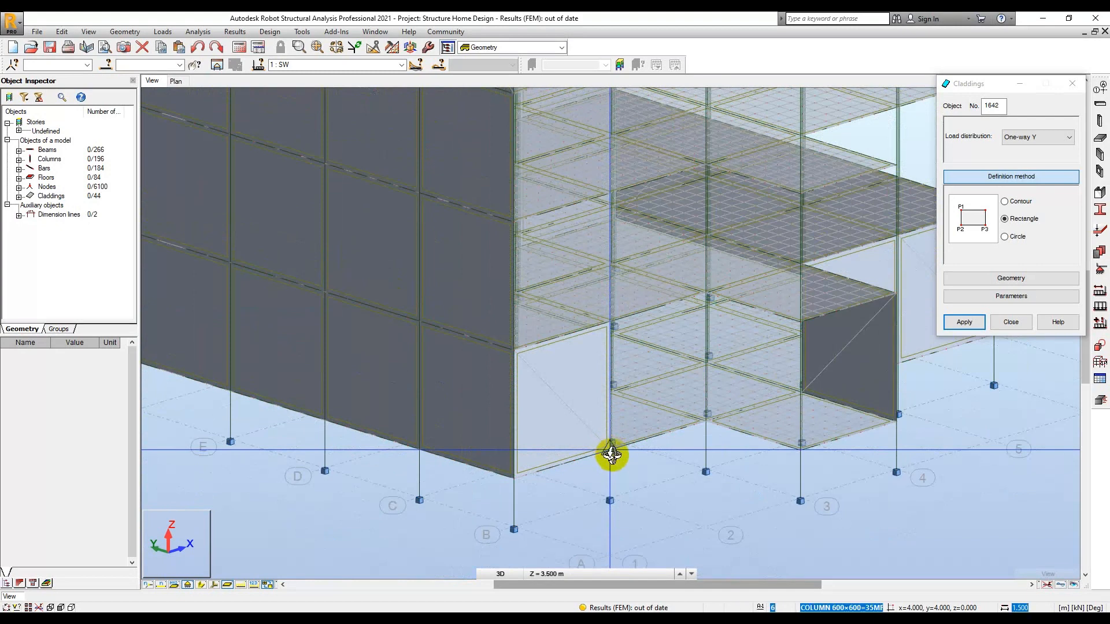
{"action": "middle_click_drag", "start_coordinate": [612, 455], "coordinate": [617, 430], "text": "shift"}
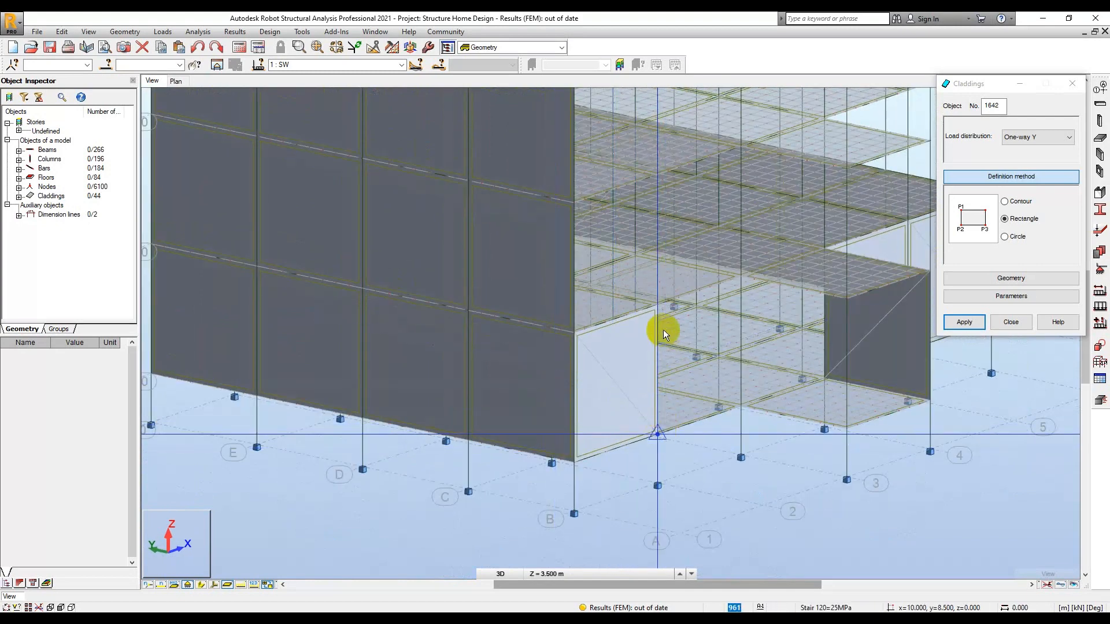
{"action": "left_click", "coordinate": [656, 305]}
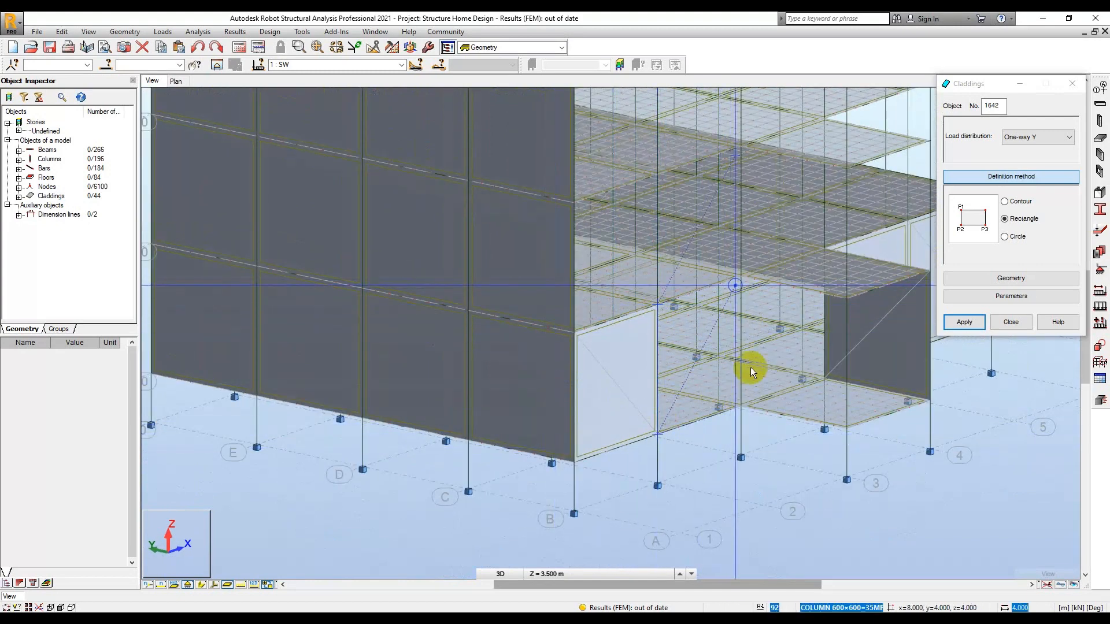
{"action": "left_click", "coordinate": [740, 407]}
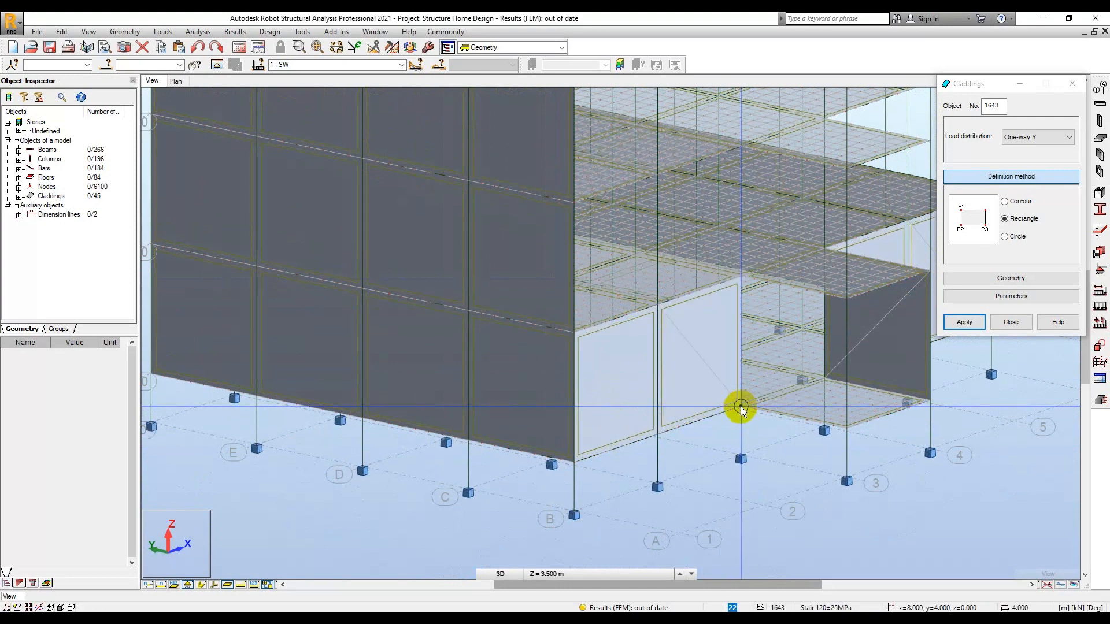
Add a rectangular cladding on axis 3 between axes B and A, from ±0.000 to +4.000.
{"action": "left_click", "coordinate": [741, 277]}
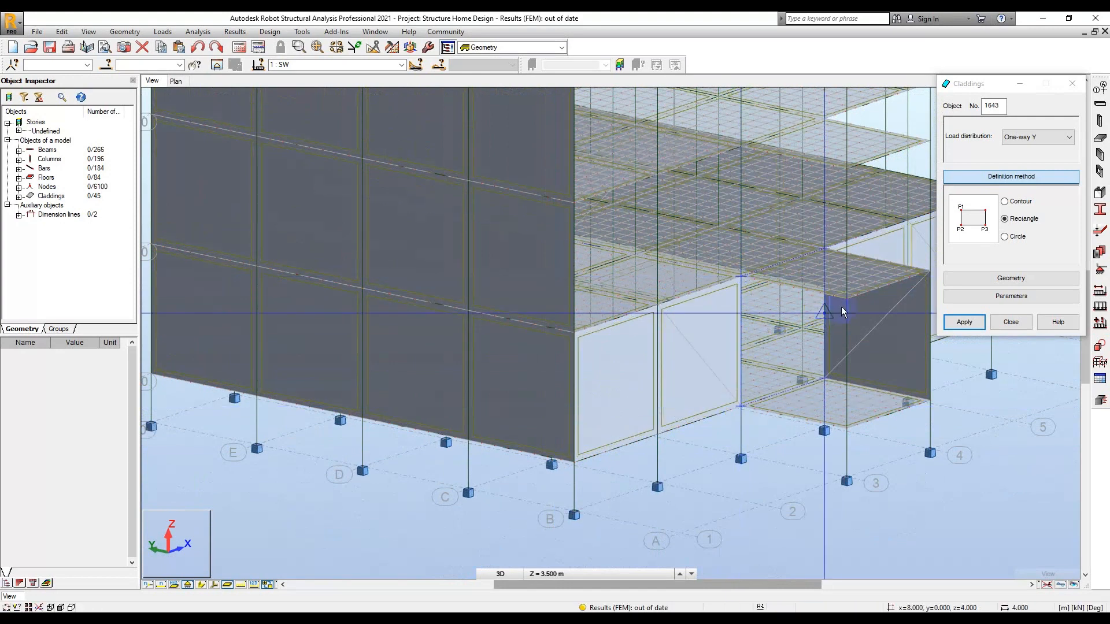
{"action": "left_click", "coordinate": [842, 301]}
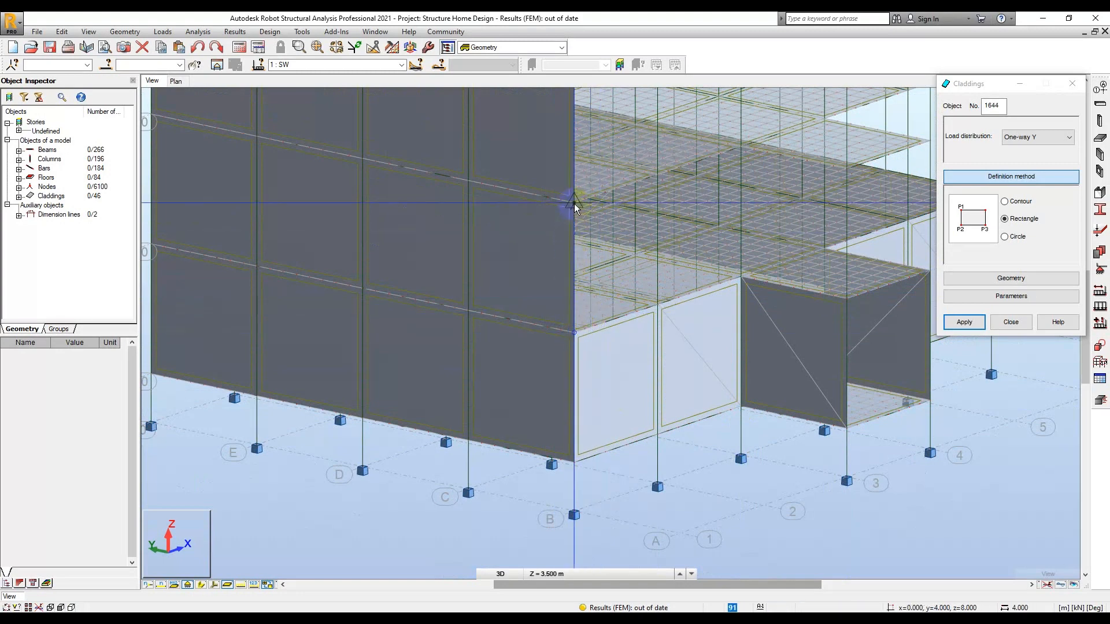
Add rectangular claddings on axis B between axes 1 and 3 and on axis 3 between axes B and A, from +4.000 to +8.000.
{"action": "left_click", "coordinate": [650, 298]}
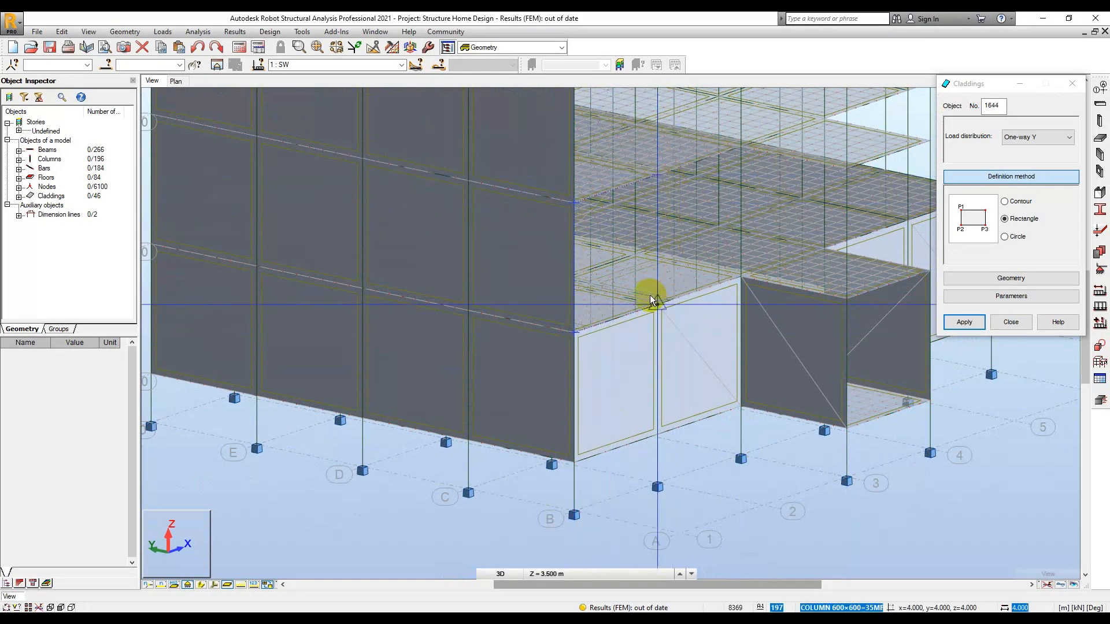
{"action": "left_click", "coordinate": [656, 304]}
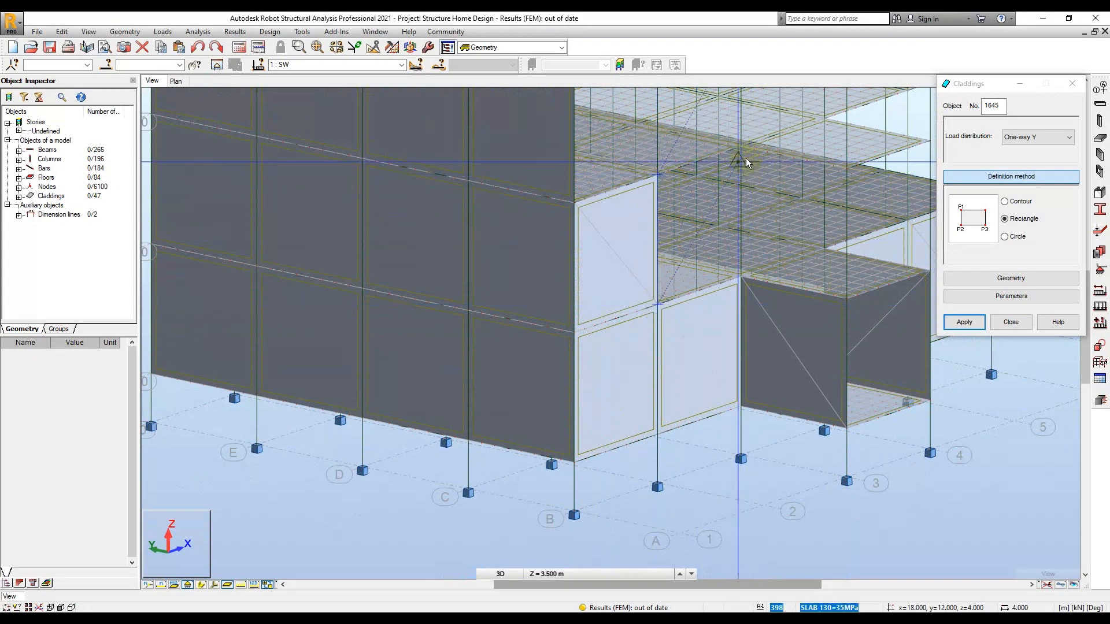
{"action": "left_click", "coordinate": [739, 279]}
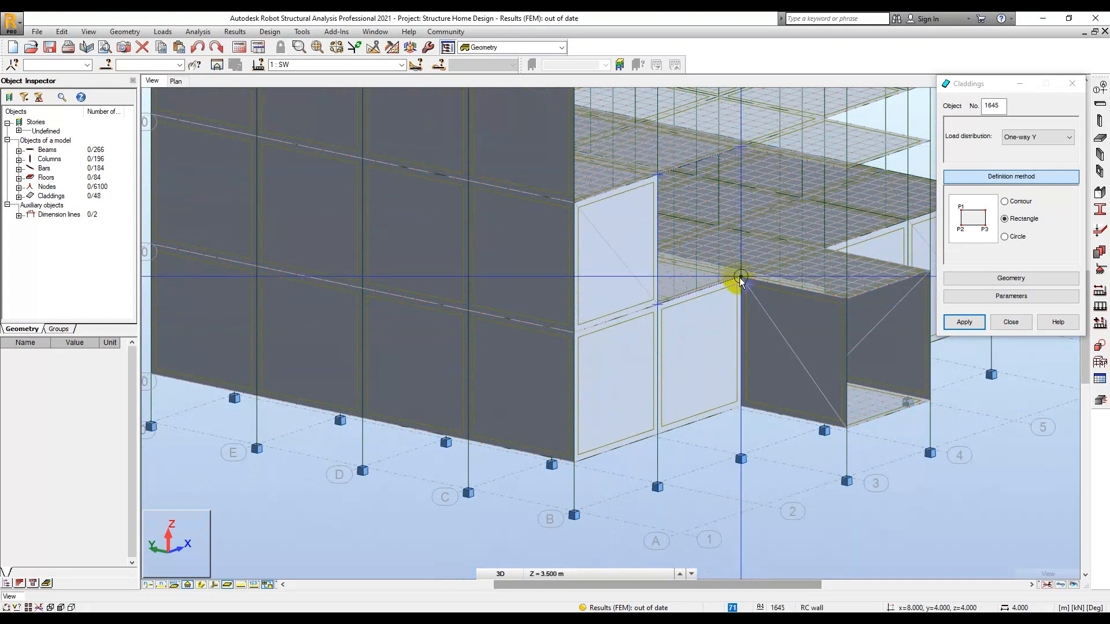
{"action": "left_click", "coordinate": [740, 277]}
{"action": "left_click", "coordinate": [744, 155]}
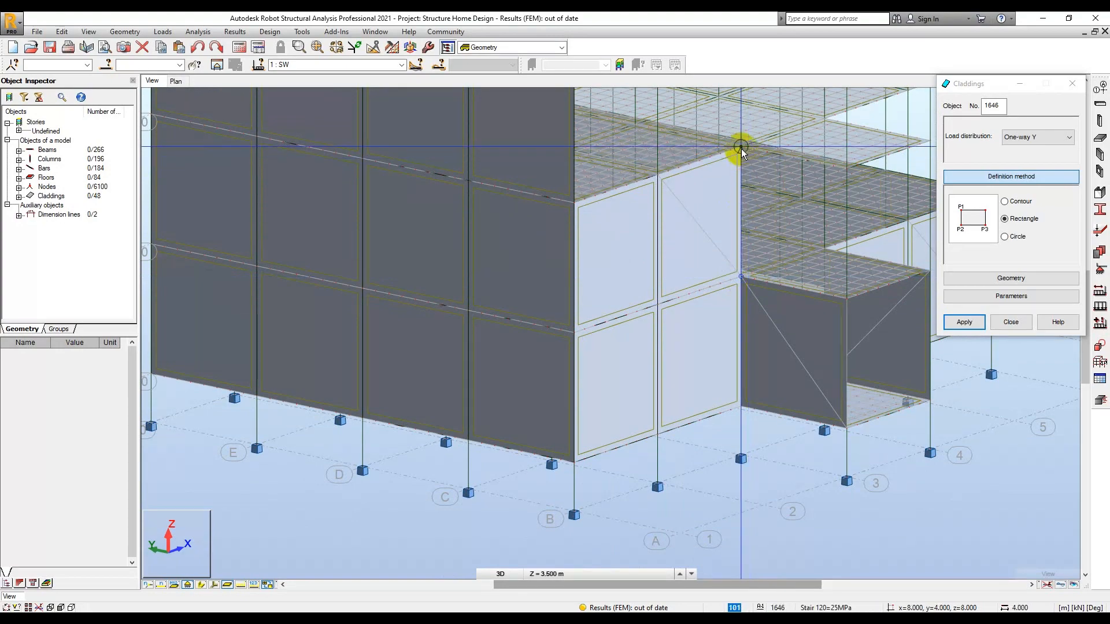
{"action": "left_click", "coordinate": [845, 300]}
Add rectangular claddings on axis B between axes 1 and 3 and on axis 3 between axes B and A, from +8.000 to +12.000.
{"action": "scroll", "coordinate": [845, 300], "scroll_direction": "down", "scroll_amount": 5}
{"action": "middle_click_drag", "start_coordinate": [830, 295], "coordinate": [768, 384]}
{"action": "scroll", "coordinate": [671, 374], "scroll_direction": "up", "scroll_amount": 4}
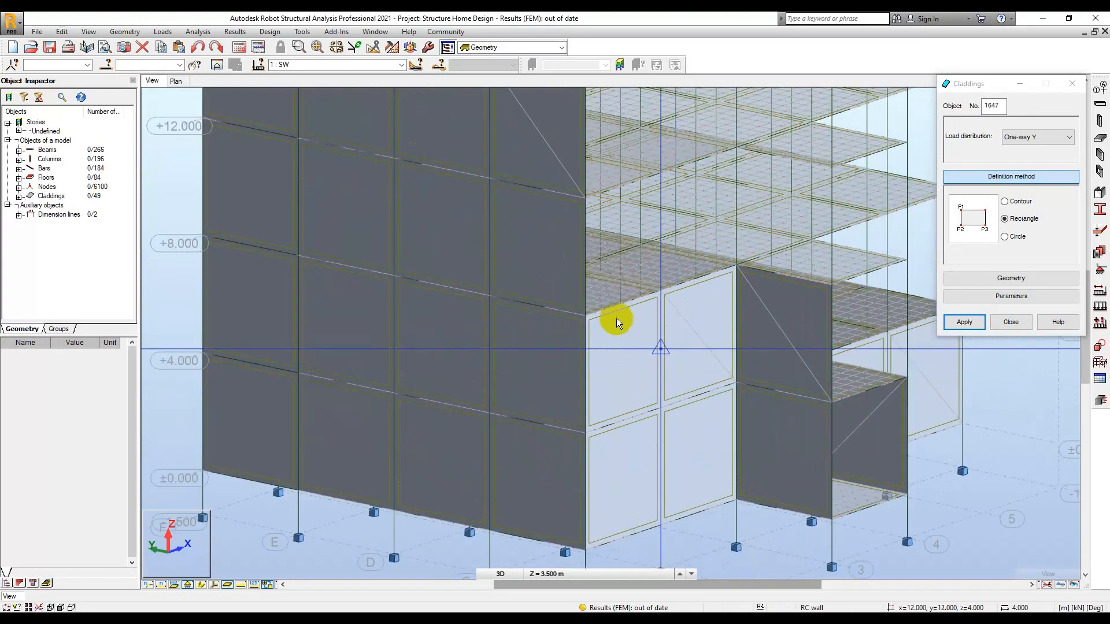
{"action": "left_click", "coordinate": [585, 315]}
{"action": "left_click", "coordinate": [586, 199]}
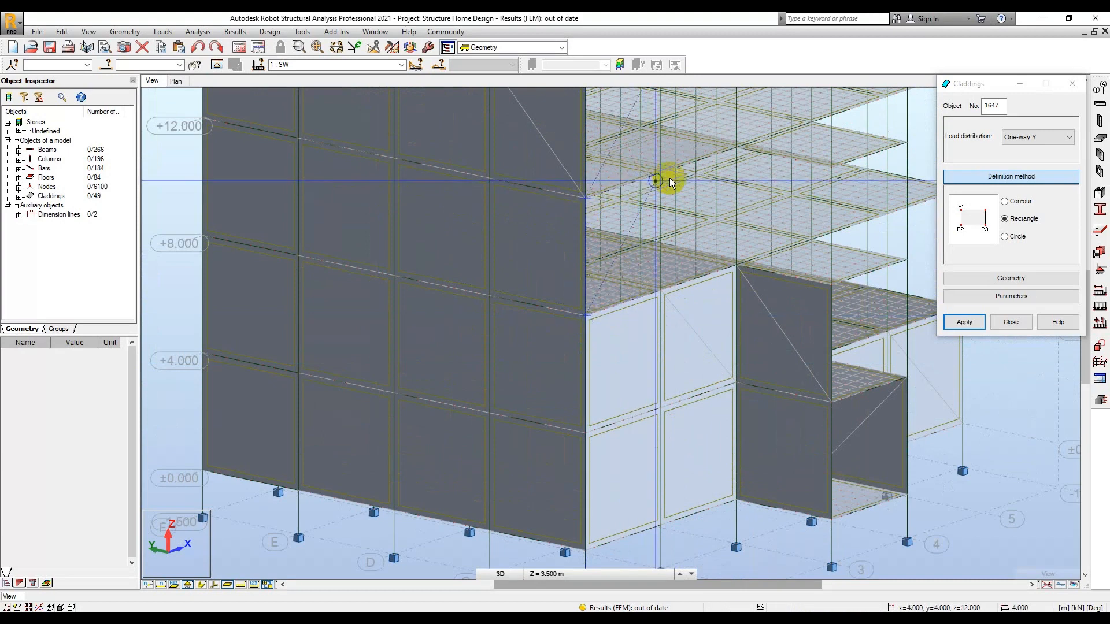
{"action": "left_click", "coordinate": [661, 173]}
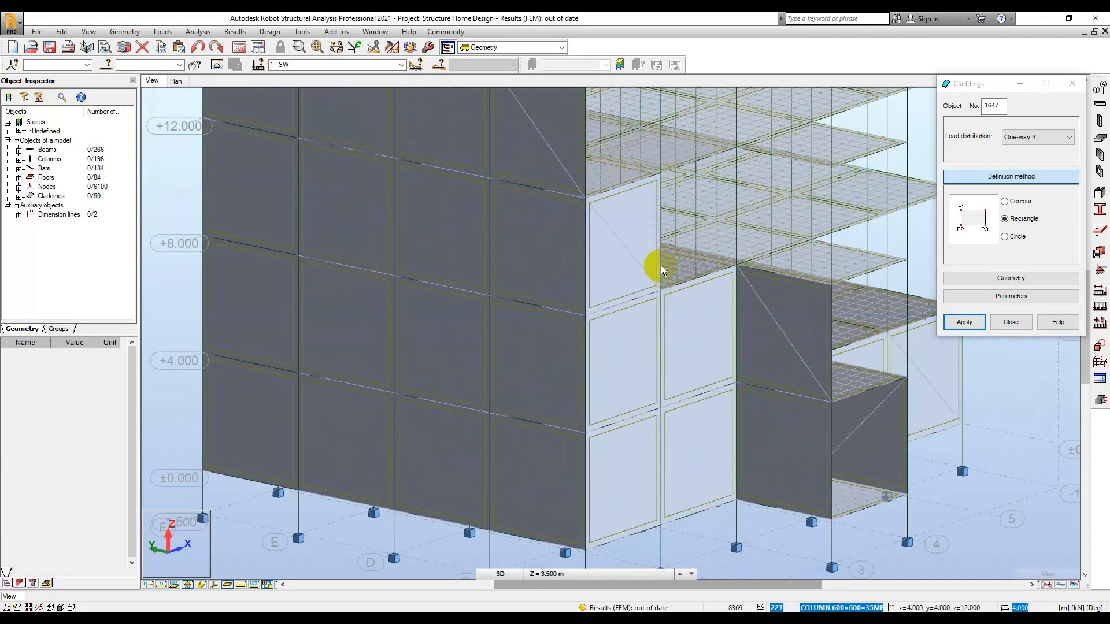
{"action": "left_click", "coordinate": [661, 289]}
{"action": "left_click", "coordinate": [660, 174]}
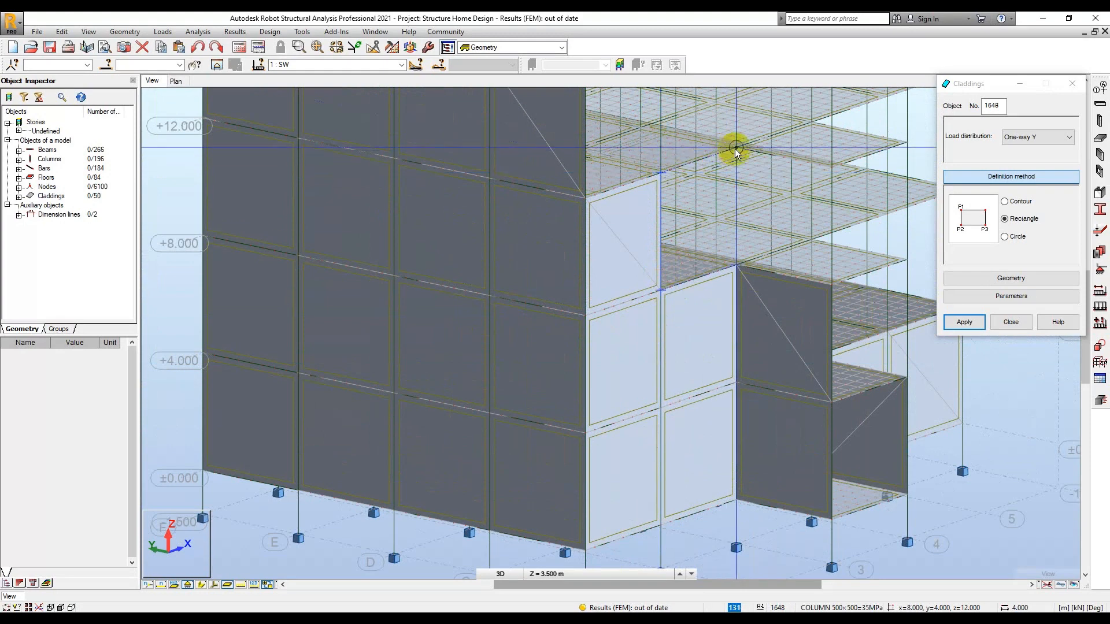
{"action": "left_click", "coordinate": [736, 149]}
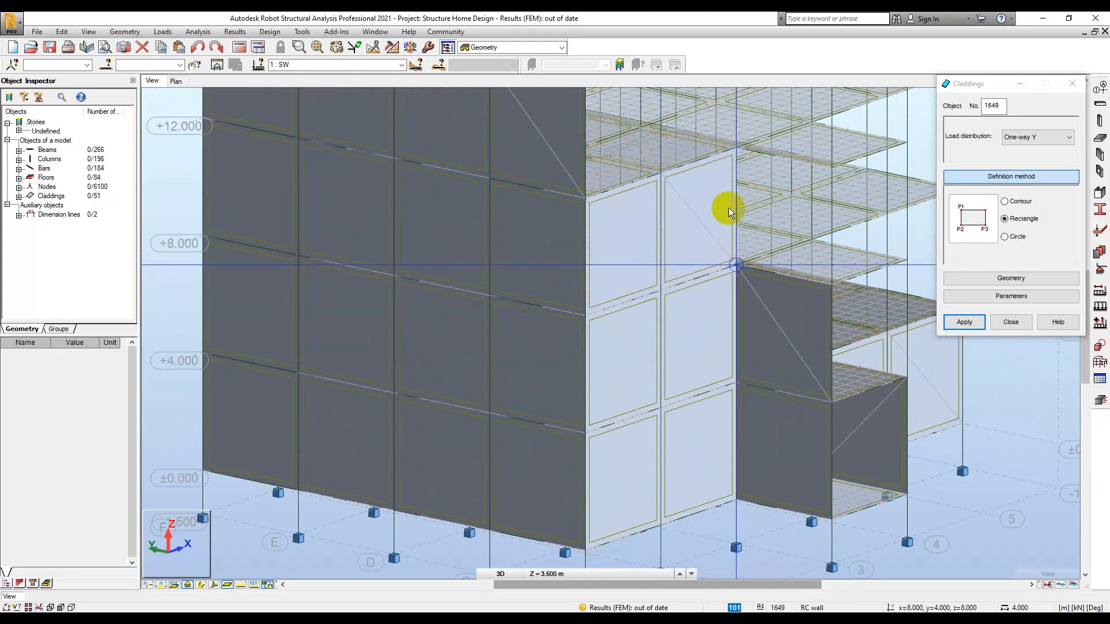
{"action": "left_click", "coordinate": [832, 168]}
Add rectangular claddings on axis B between axes 1 and 3 and on axis 3 between axes B and A, from +12.000 to +16.000.
{"action": "scroll", "coordinate": [833, 167], "scroll_direction": "down", "scroll_amount": 1}
{"action": "middle_click_drag", "start_coordinate": [832, 166], "coordinate": [771, 343]}
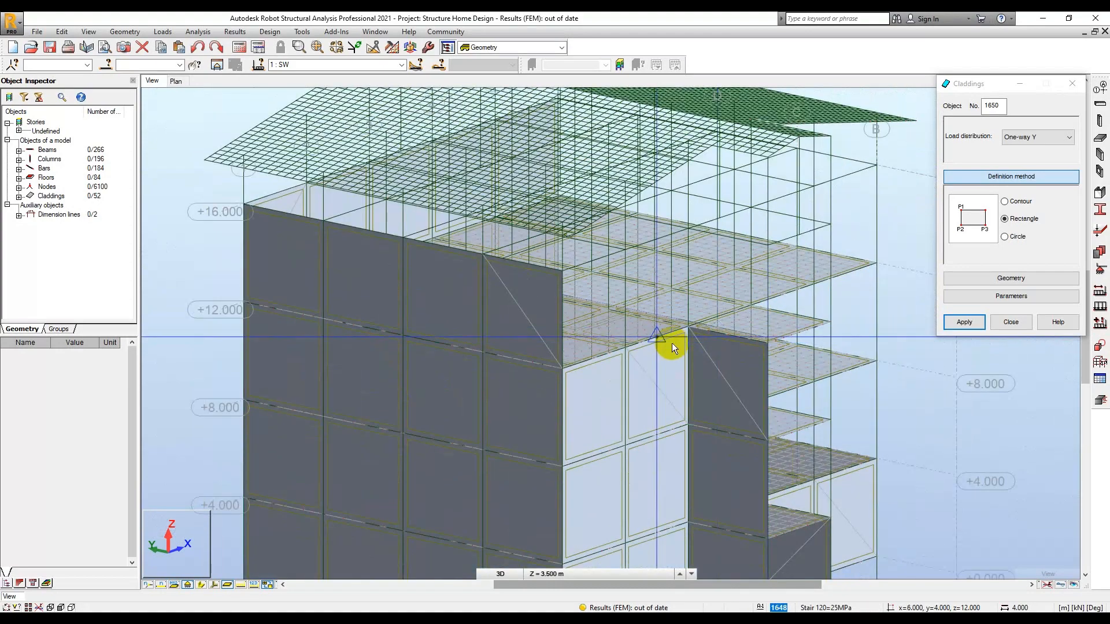
{"action": "scroll", "coordinate": [672, 342], "scroll_direction": "up", "scroll_amount": 4}
{"action": "left_click", "coordinate": [459, 392]}
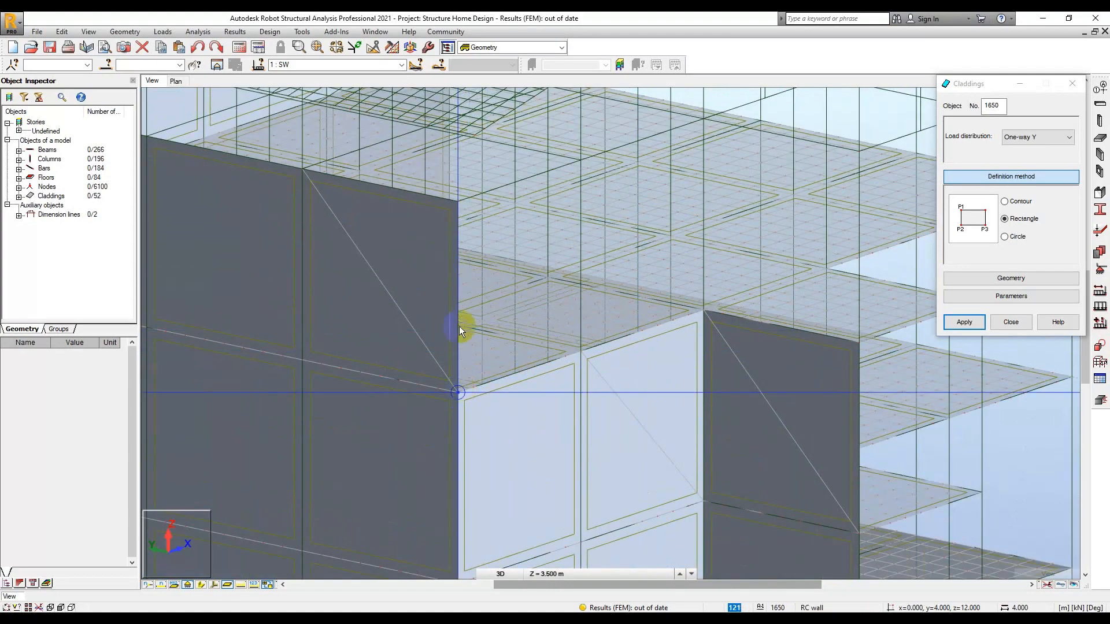
{"action": "left_click", "coordinate": [460, 200]}
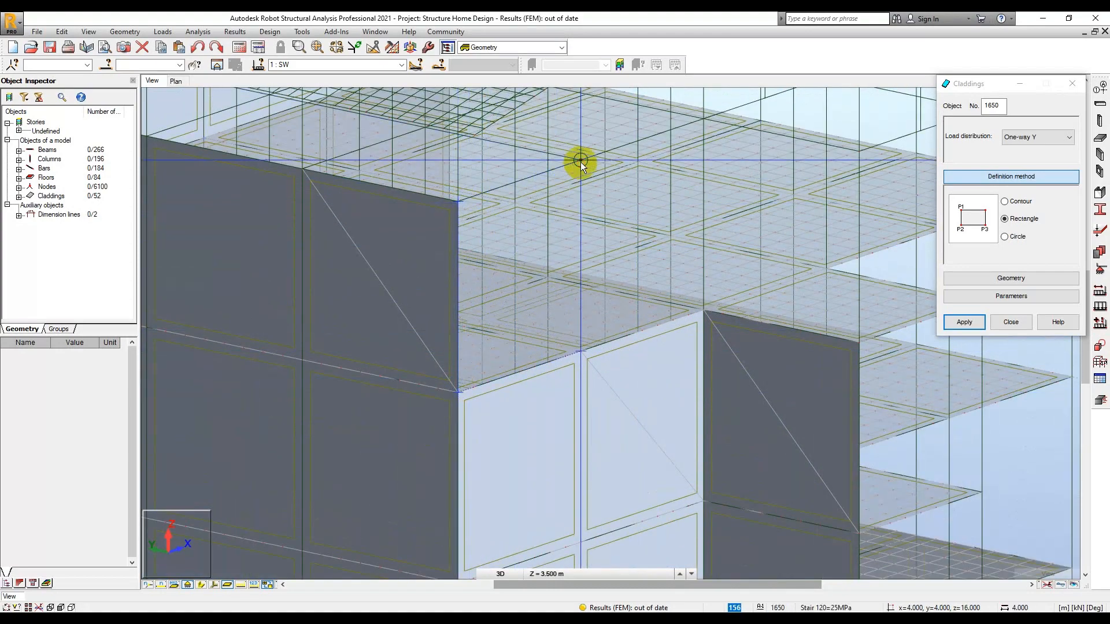
{"action": "left_click", "coordinate": [580, 161]}
{"action": "left_click", "coordinate": [579, 350]}
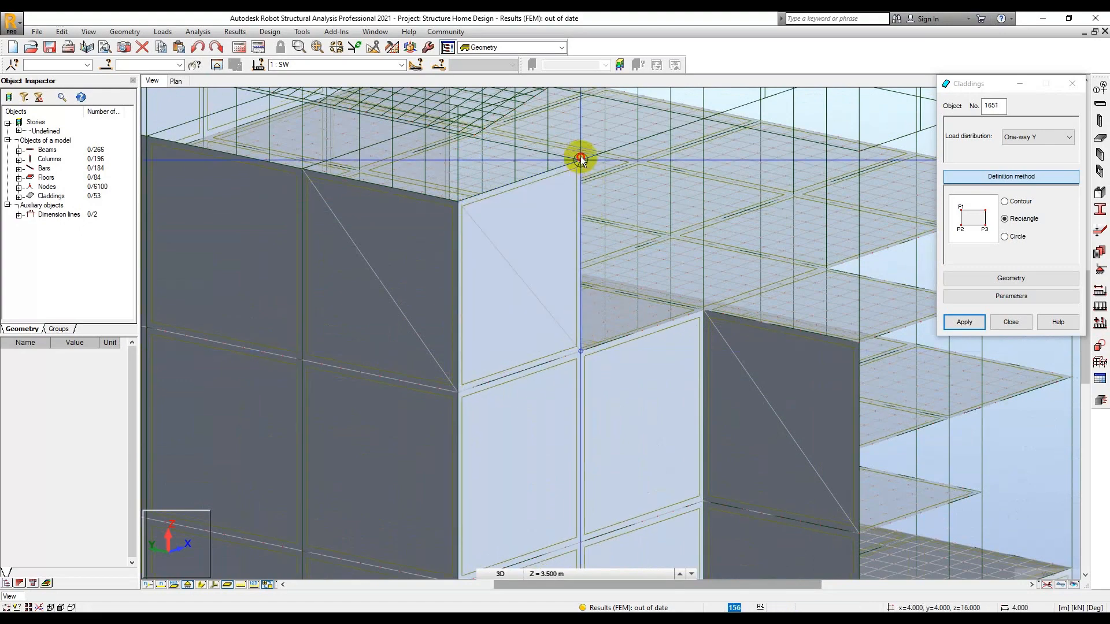
{"action": "left_click", "coordinate": [705, 124]}
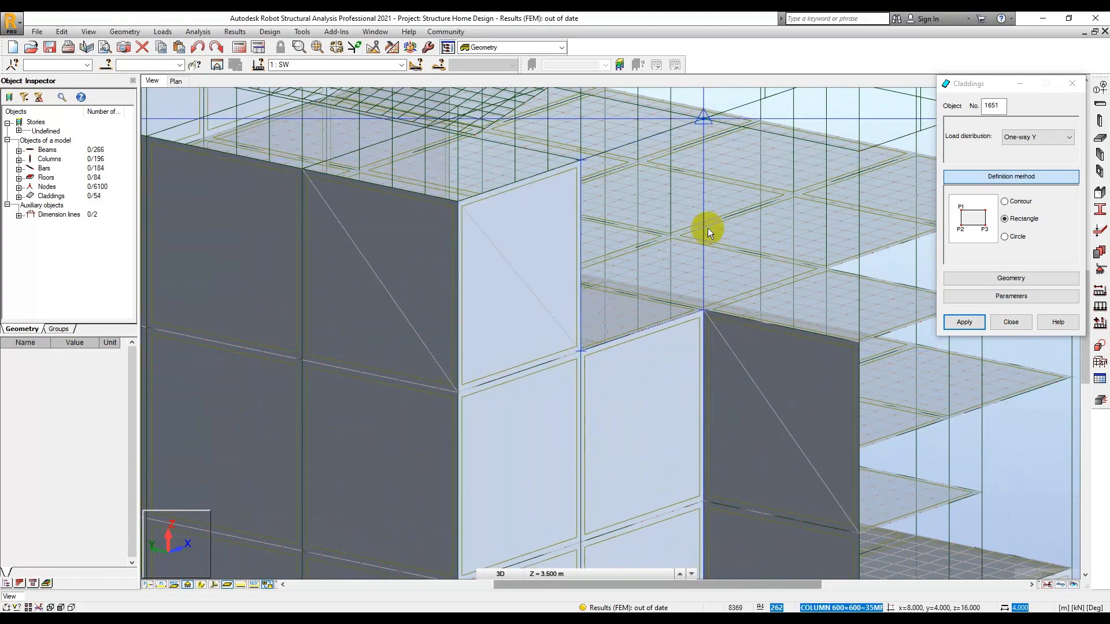
{"action": "left_click", "coordinate": [703, 311]}
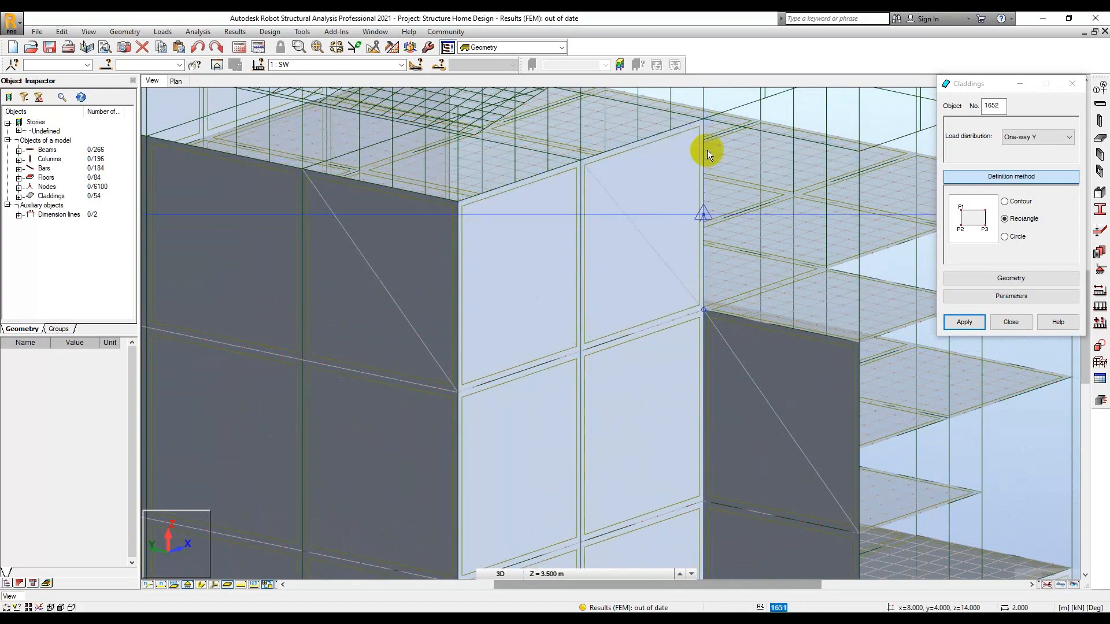
{"action": "left_click", "coordinate": [859, 154]}
Add a rectangular cladding on axis A between axes 3 and 4, from ±0.000 to +4.000.
{"action": "scroll", "coordinate": [843, 190], "scroll_direction": "down", "scroll_amount": 5}
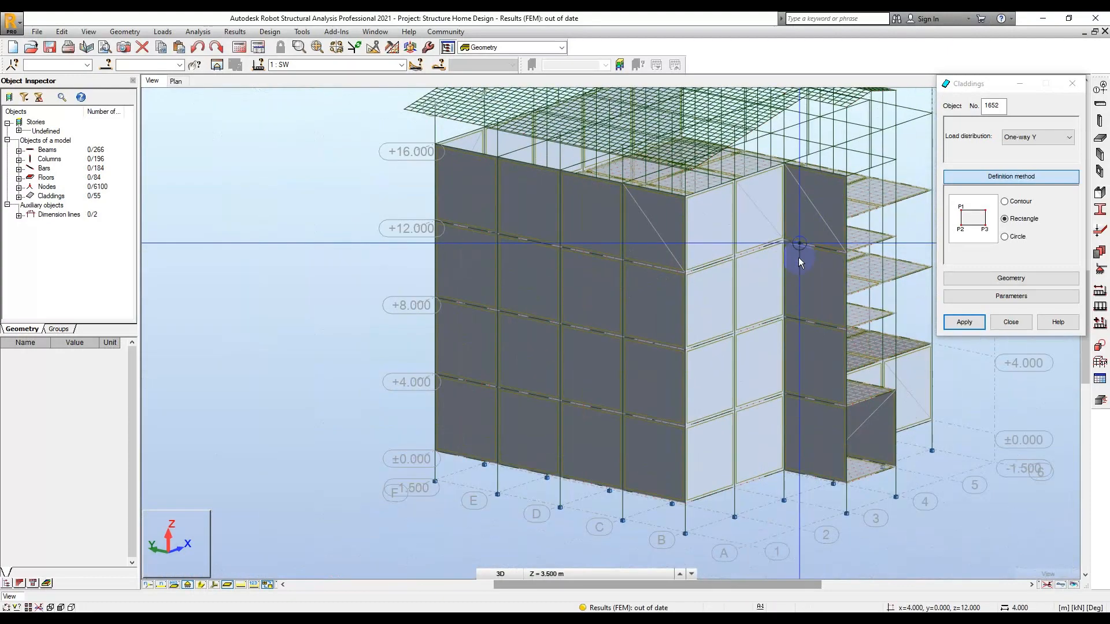
{"action": "middle_click_drag", "start_coordinate": [801, 464], "coordinate": [718, 455], "text": "shift"}
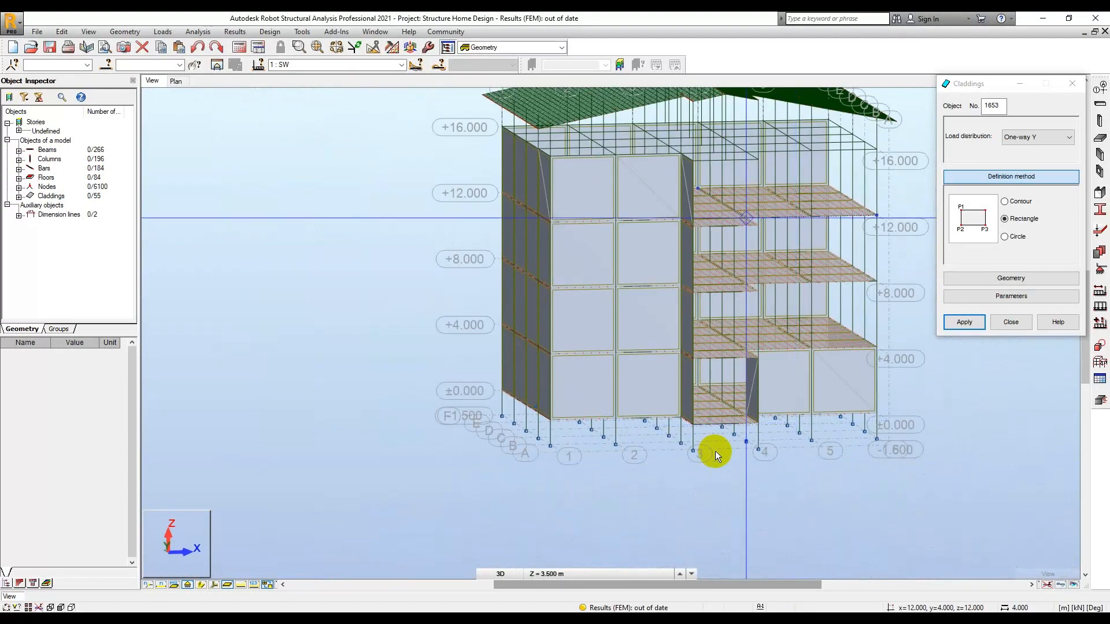
{"action": "scroll", "coordinate": [715, 451], "scroll_direction": "up", "scroll_amount": 3}
{"action": "scroll", "coordinate": [718, 432], "scroll_direction": "up", "scroll_amount": 1}
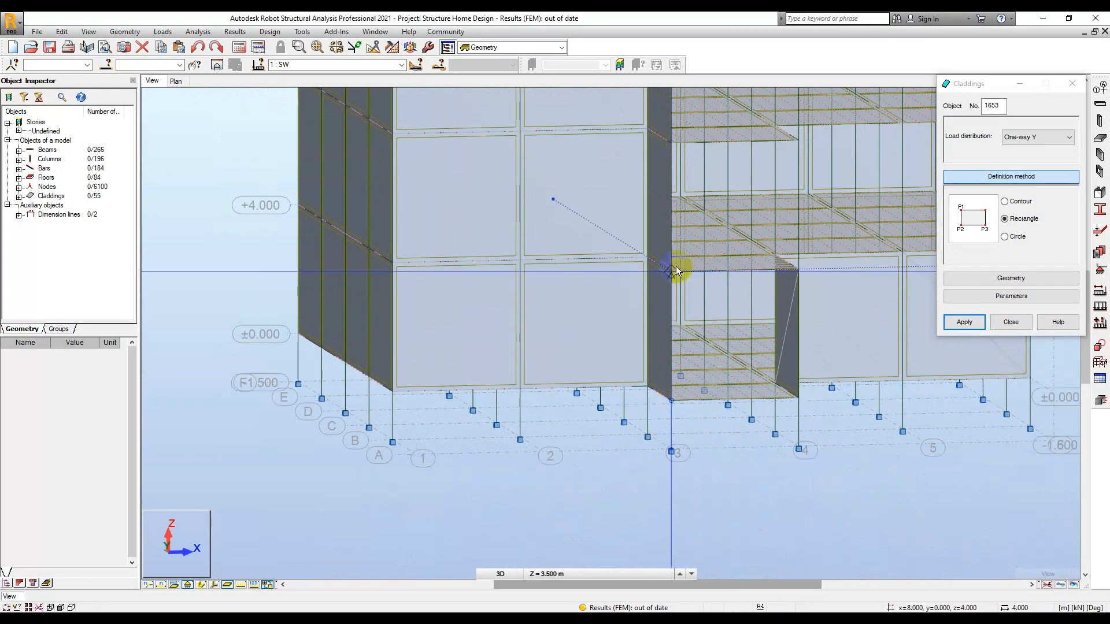
{"action": "left_click", "coordinate": [798, 269]}
Add two rectangular claddings on axis A between axes 3 and 4, from +4.000 to +8.000 and from +8.000 to +12.000.
{"action": "scroll", "coordinate": [778, 321], "scroll_direction": "down", "scroll_amount": 3}
{"action": "scroll", "coordinate": [743, 346], "scroll_direction": "up", "scroll_amount": 5}
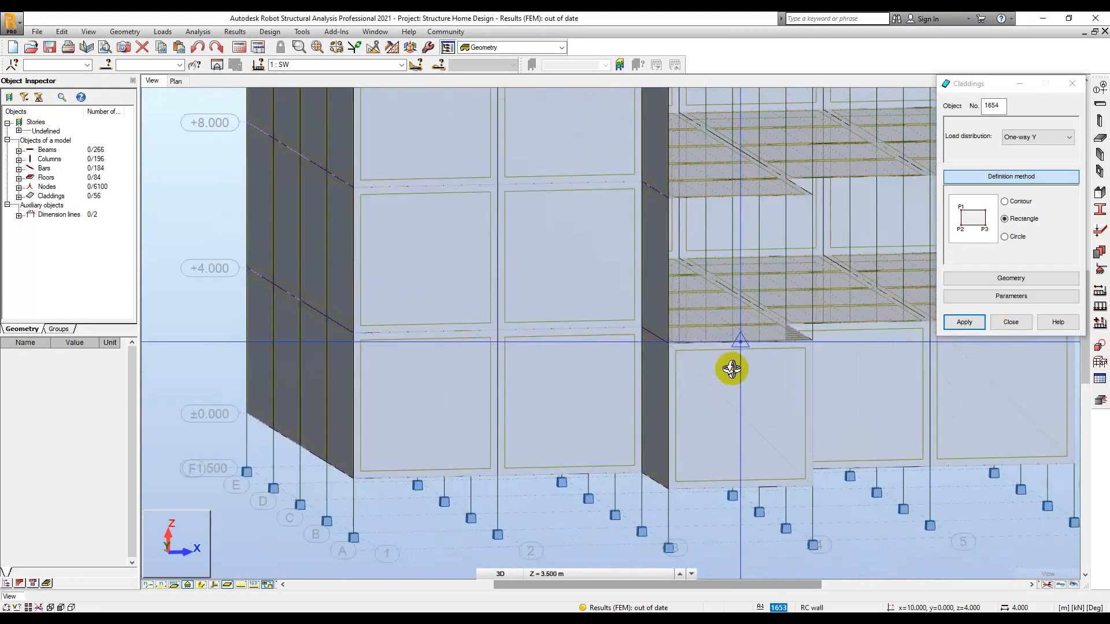
{"action": "scroll", "coordinate": [741, 384], "scroll_direction": "down", "scroll_amount": 3}
{"action": "scroll", "coordinate": [503, 404], "scroll_direction": "up", "scroll_amount": 4}
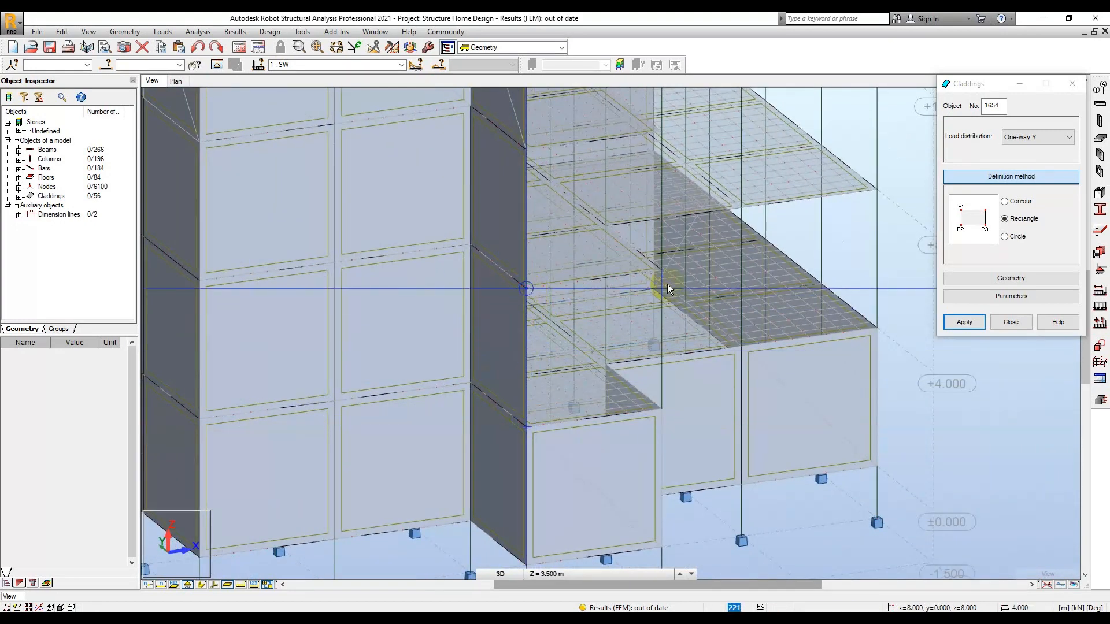
{"action": "left_click", "coordinate": [661, 270]}
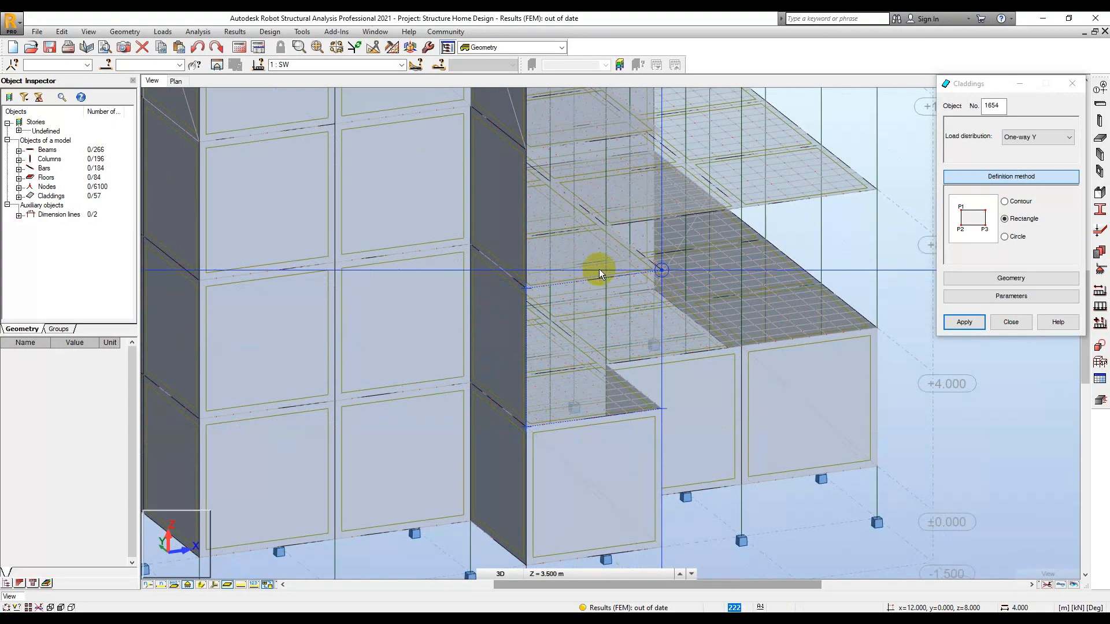
{"action": "left_click", "coordinate": [526, 287]}
{"action": "left_click", "coordinate": [527, 149]}
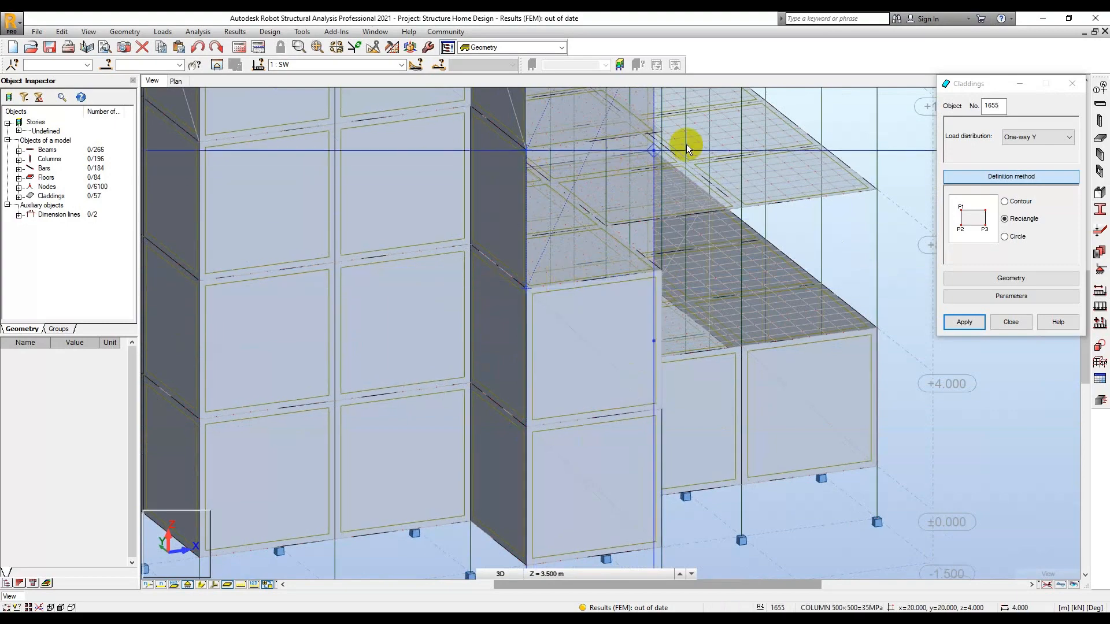
{"action": "left_click", "coordinate": [661, 136]}
Add a rectangular cladding on axis A between axes 3 and 4, from +12.000 to +16.000.
{"action": "scroll", "coordinate": [659, 137], "scroll_direction": "down", "scroll_amount": 3}
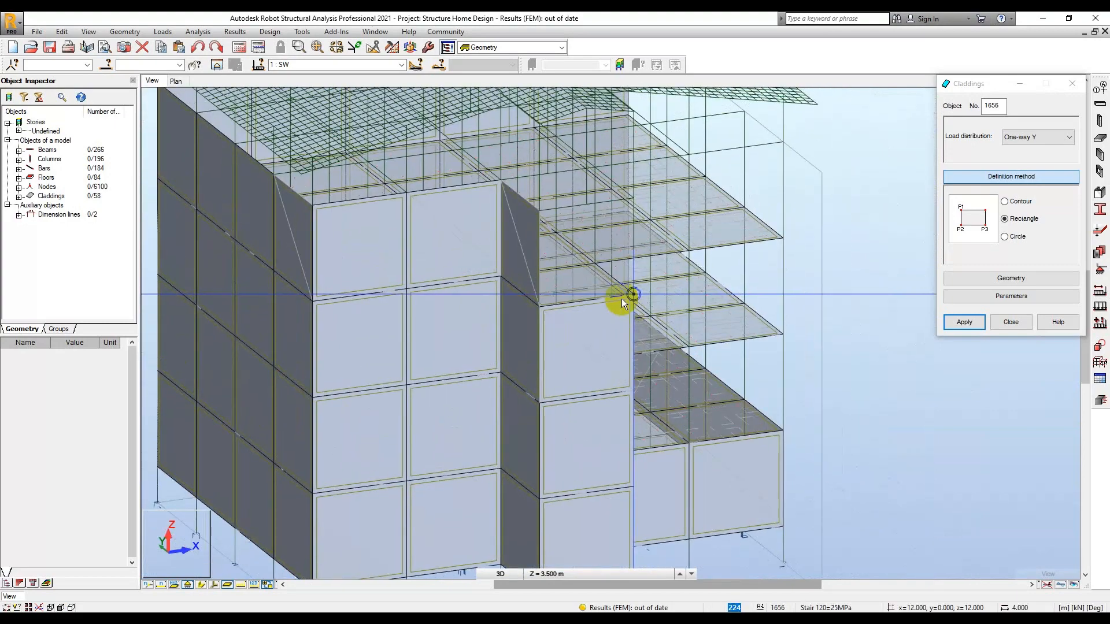
{"action": "left_click", "coordinate": [542, 210]}
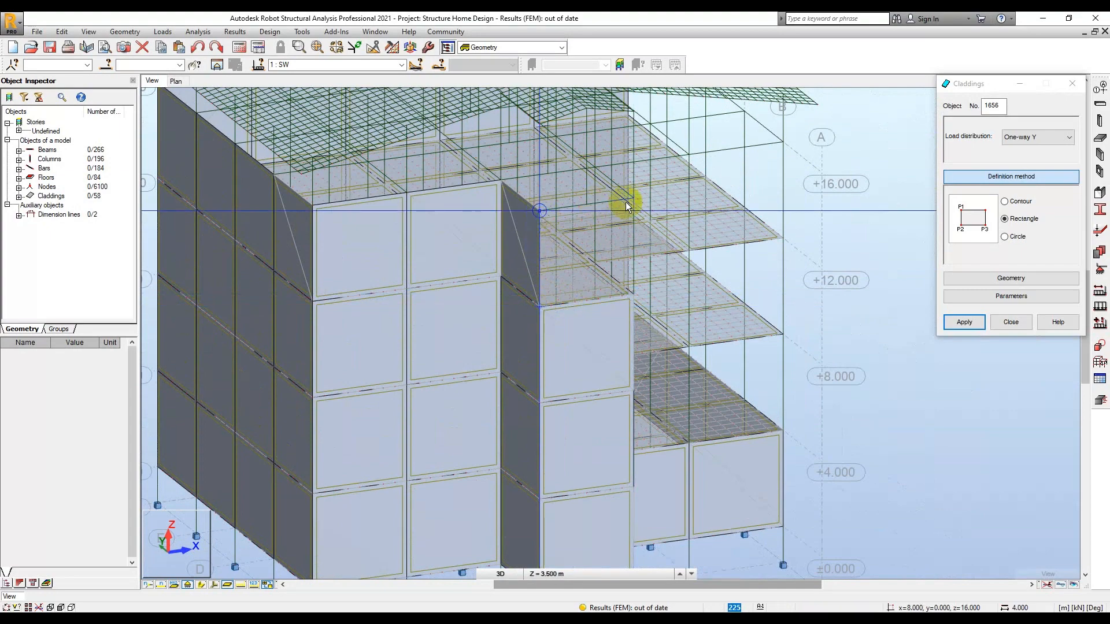
{"action": "left_click", "coordinate": [635, 200]}
{"action": "left_click", "coordinate": [635, 200]}
Add a rectangular cladding on axis 4 between axes A and B, from +4.000 to +8.000.
{"action": "scroll", "coordinate": [626, 213], "scroll_direction": "down", "scroll_amount": 4}
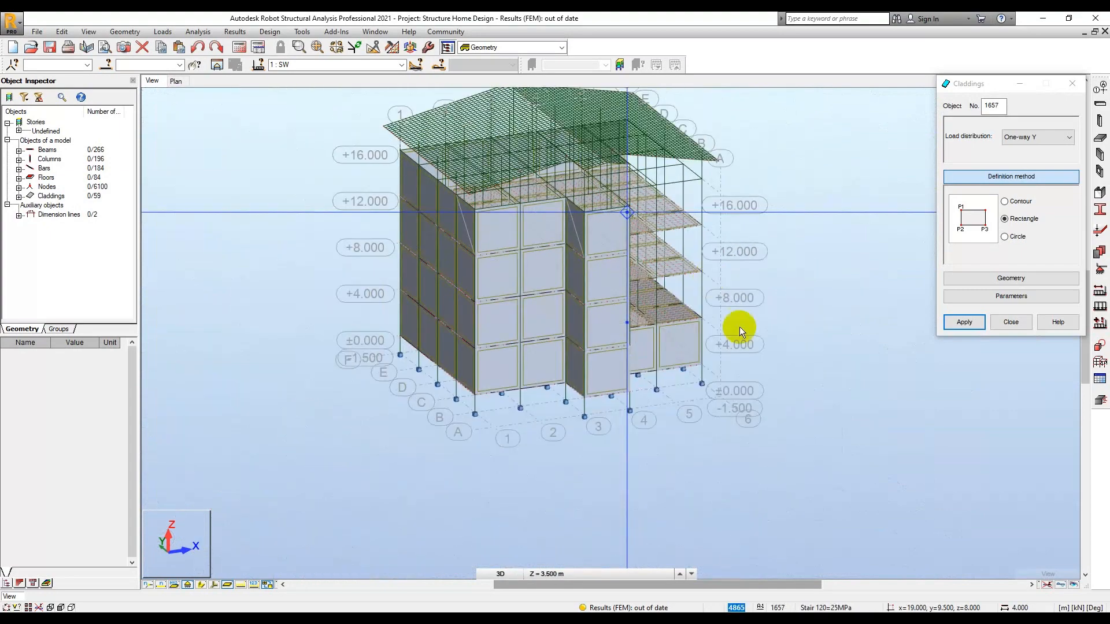
{"action": "middle_click_drag", "start_coordinate": [720, 354], "coordinate": [685, 370], "text": "shift"}
{"action": "middle_click_drag", "start_coordinate": [604, 429], "coordinate": [549, 417], "text": "shift"}
{"action": "scroll", "coordinate": [507, 386], "scroll_direction": "up", "scroll_amount": 2}
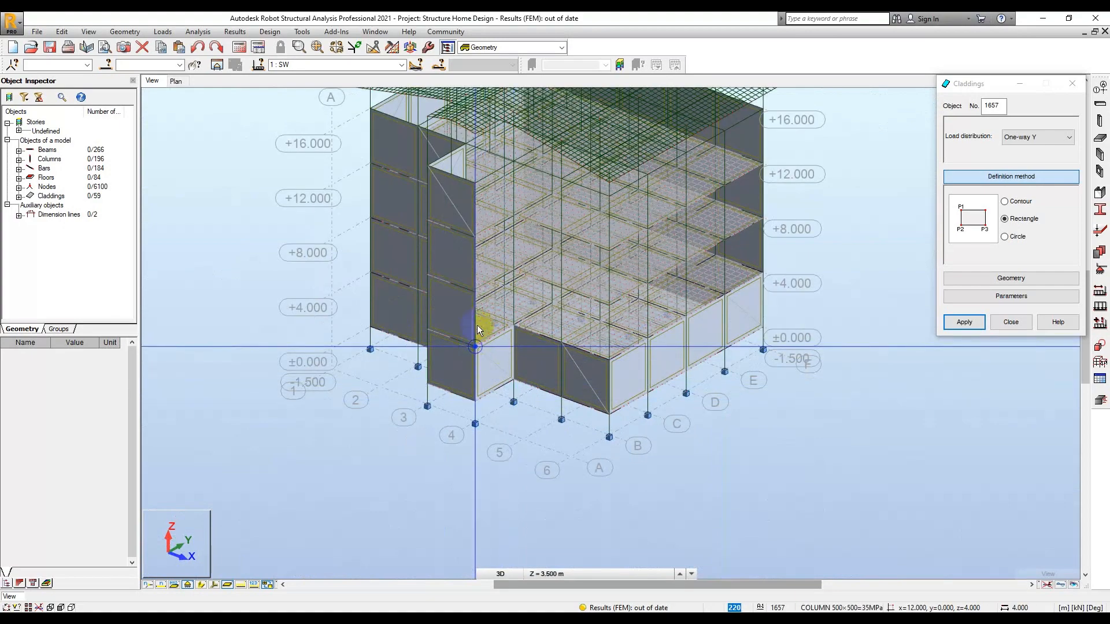
{"action": "scroll", "coordinate": [473, 293], "scroll_direction": "up", "scroll_amount": 3}
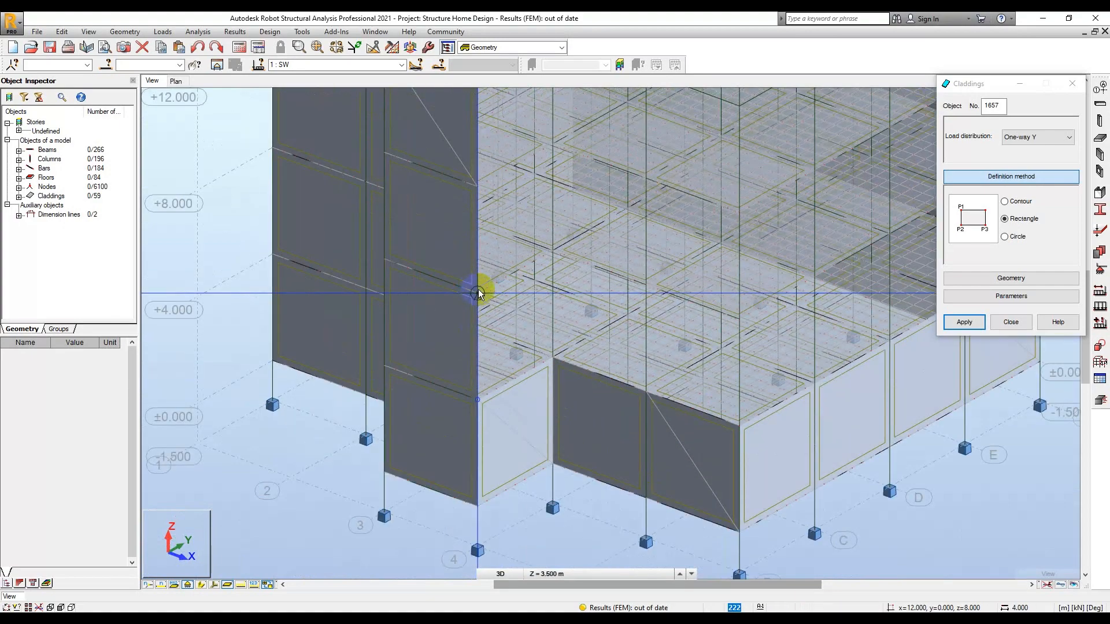
{"action": "left_click", "coordinate": [477, 294]}
{"action": "left_click", "coordinate": [553, 250]}
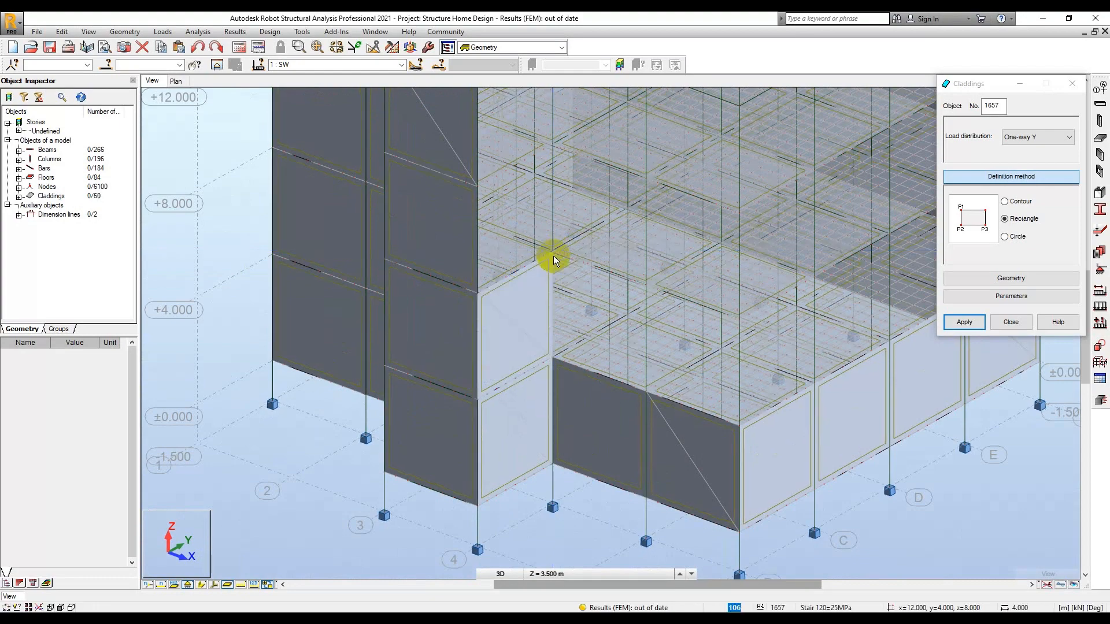
Add rectangular claddings on axis B in the bays between axes 4 and 6, from +4.000 to +8.000.
{"action": "left_click", "coordinate": [553, 358]}
{"action": "left_click", "coordinate": [553, 253]}
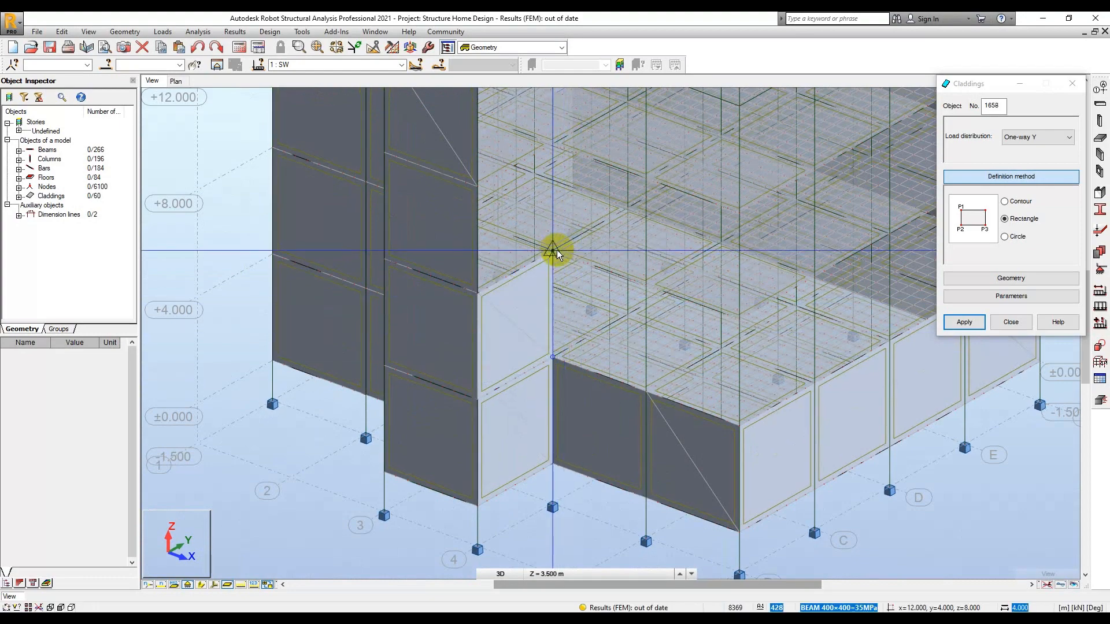
{"action": "left_click", "coordinate": [645, 287]}
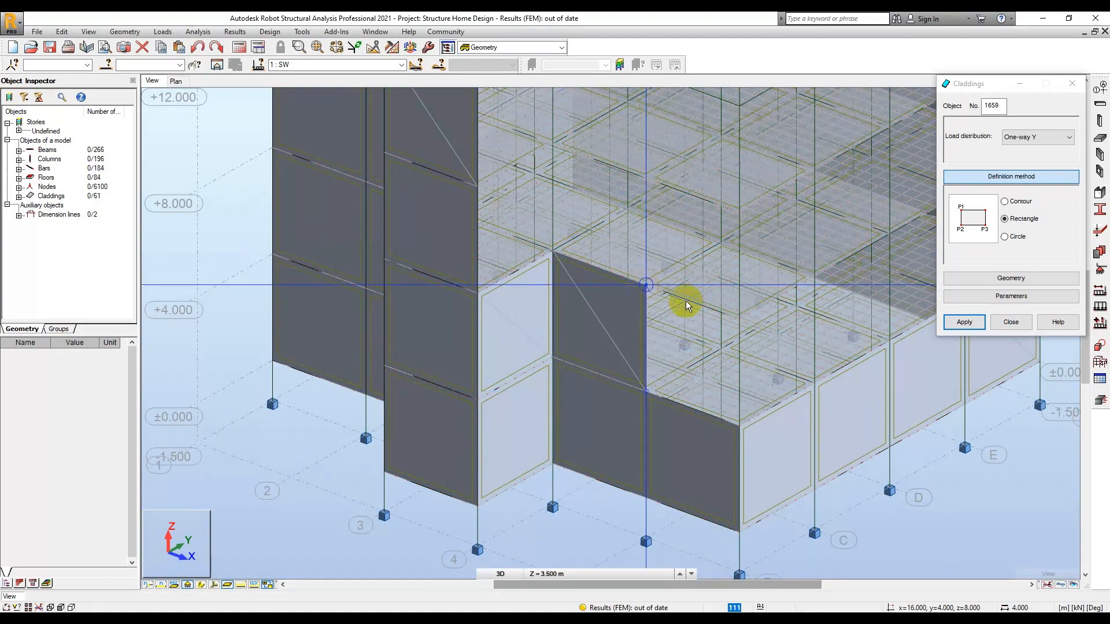
{"action": "left_click", "coordinate": [739, 325]}
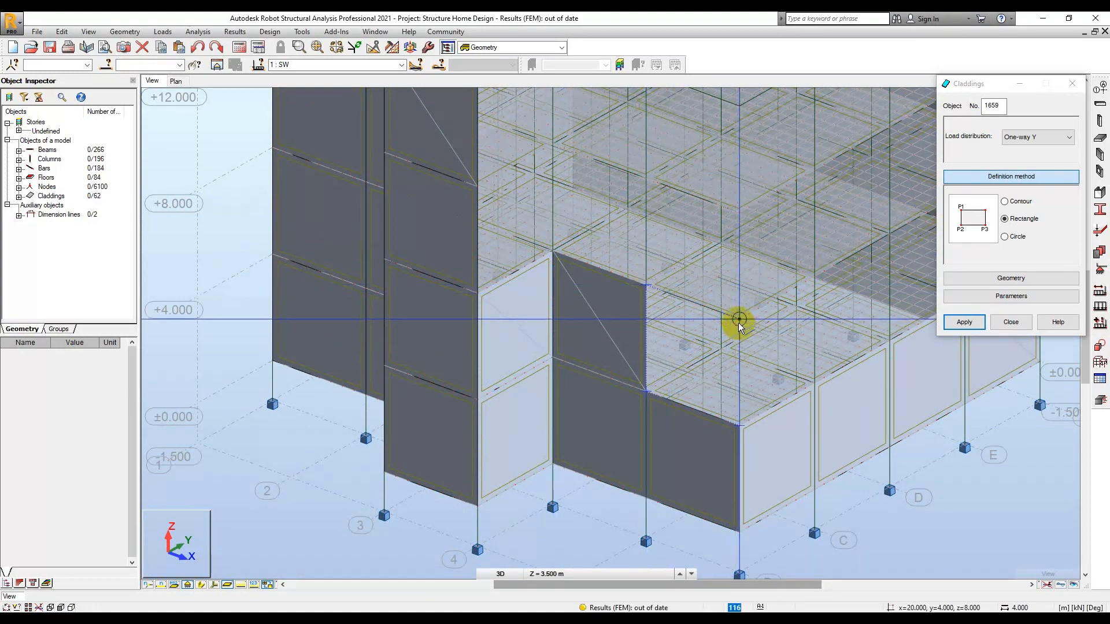
Add a rectangular cladding on axis 4 between axes A and B, from +8.000 to +12.000.
{"action": "scroll", "coordinate": [737, 332], "scroll_direction": "down", "scroll_amount": 2}
{"action": "scroll", "coordinate": [651, 309], "scroll_direction": "up", "scroll_amount": 2}
{"action": "middle_click_drag", "start_coordinate": [646, 306], "coordinate": [593, 385]}
{"action": "left_click", "coordinate": [439, 373]}
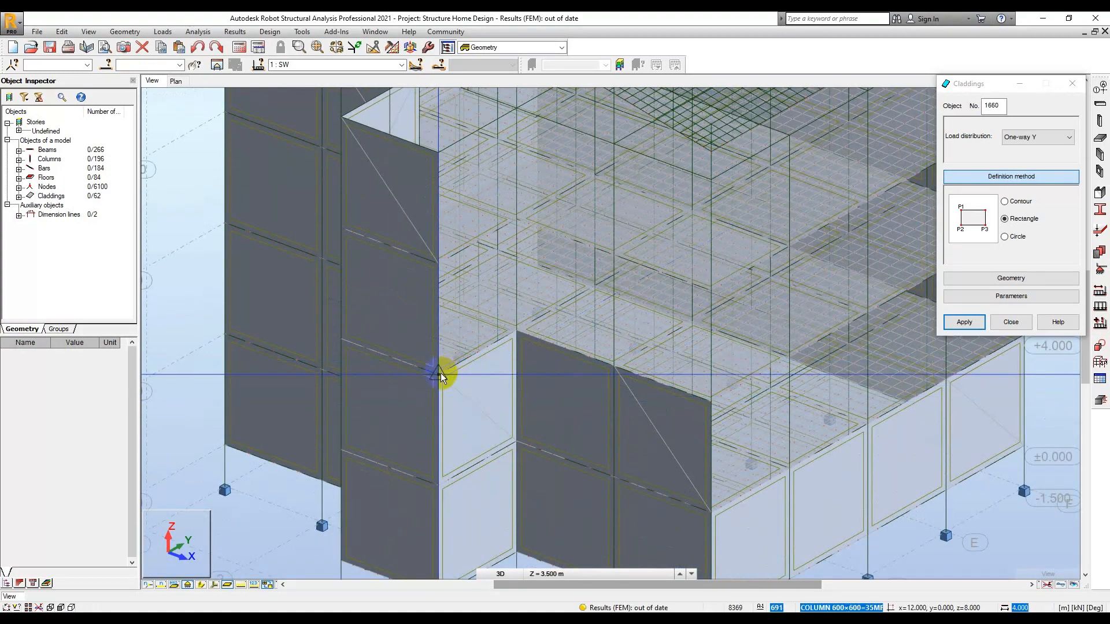
{"action": "left_click", "coordinate": [439, 262]}
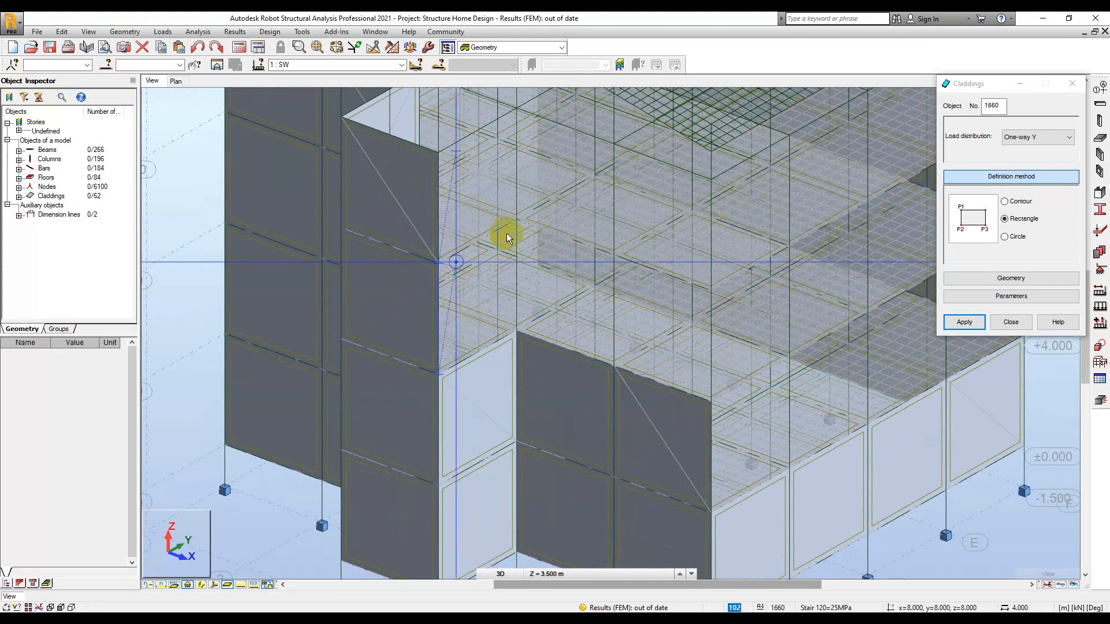
{"action": "left_click", "coordinate": [517, 221]}
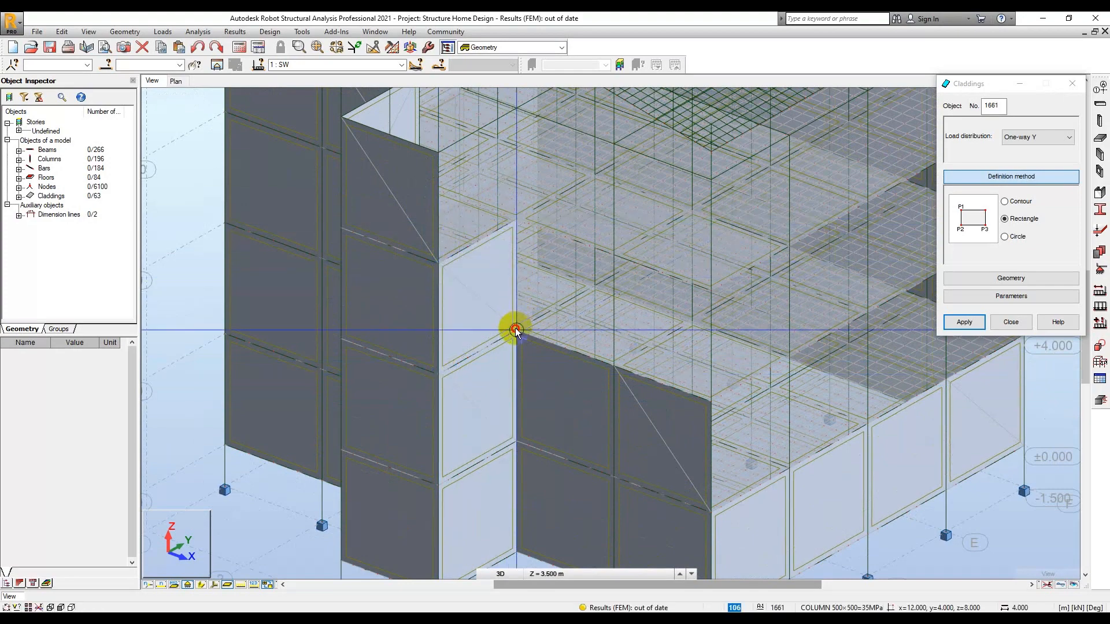
Add rectangular claddings on axis B in the two bays between axes 4 and 6, from +8.000 to +12.000.
{"action": "left_click", "coordinate": [515, 327]}
{"action": "left_click", "coordinate": [517, 219]}
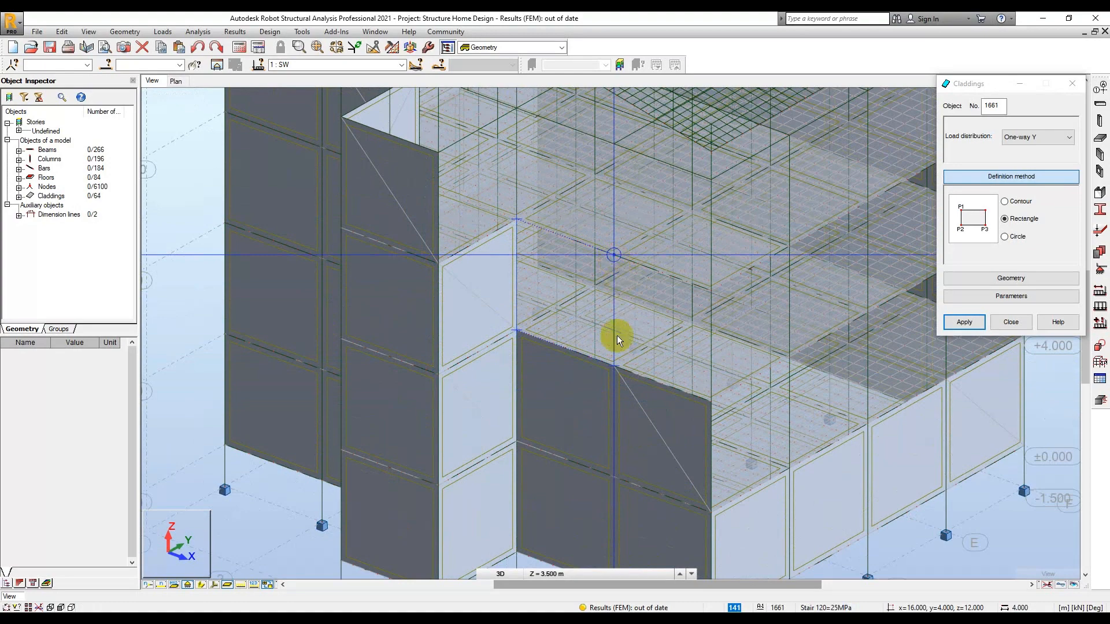
{"action": "left_click", "coordinate": [614, 365]}
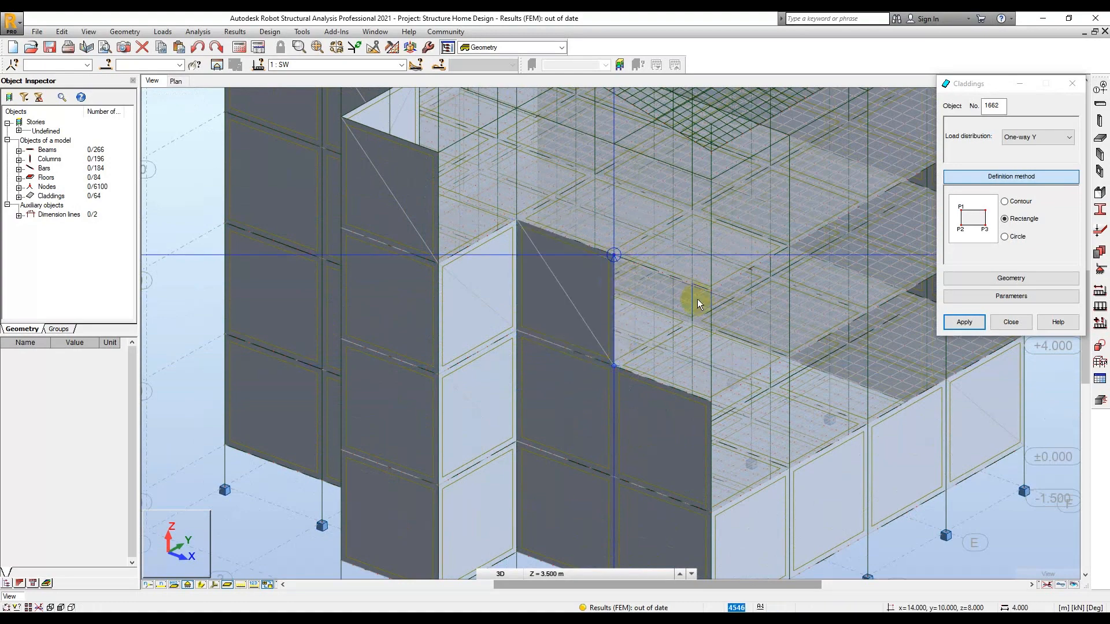
{"action": "left_click", "coordinate": [712, 293]}
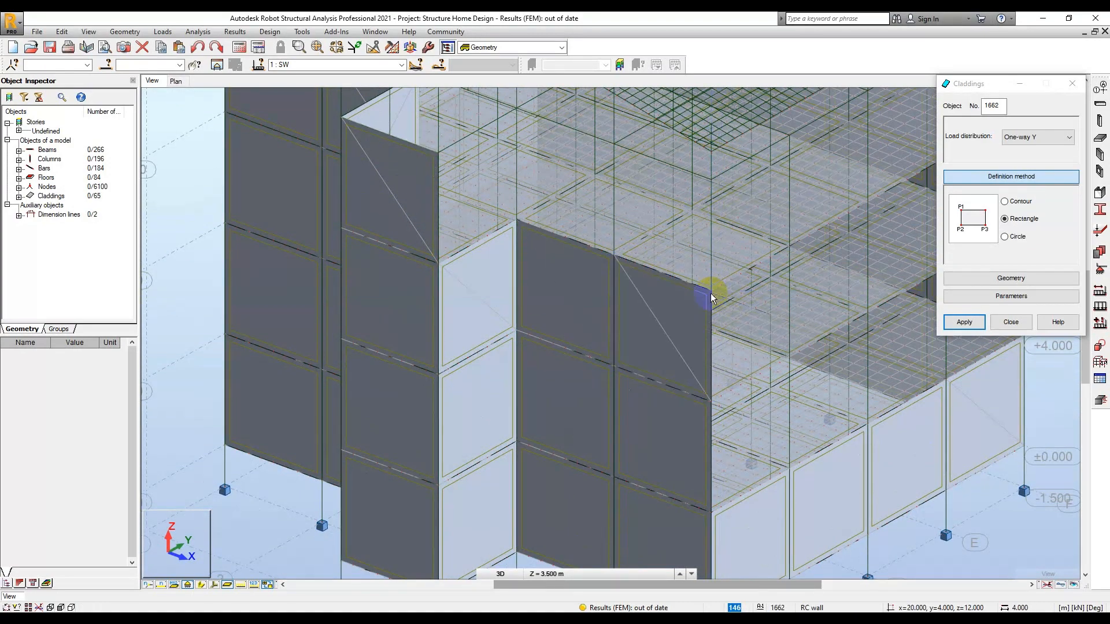
Add a rectangular cladding on axis 4 between axes A and B, from +12.000 to +16.000.
{"action": "scroll", "coordinate": [710, 293], "scroll_direction": "down", "scroll_amount": 3}
{"action": "scroll", "coordinate": [705, 317], "scroll_direction": "up", "scroll_amount": 5}
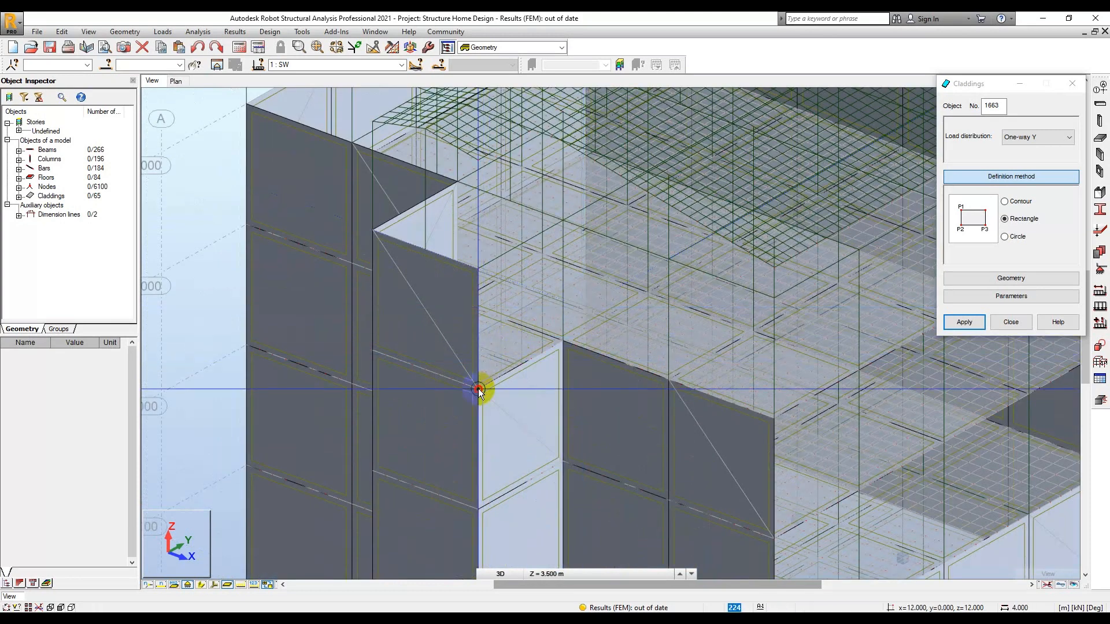
{"action": "left_click", "coordinate": [480, 388]}
{"action": "left_click", "coordinate": [479, 270]}
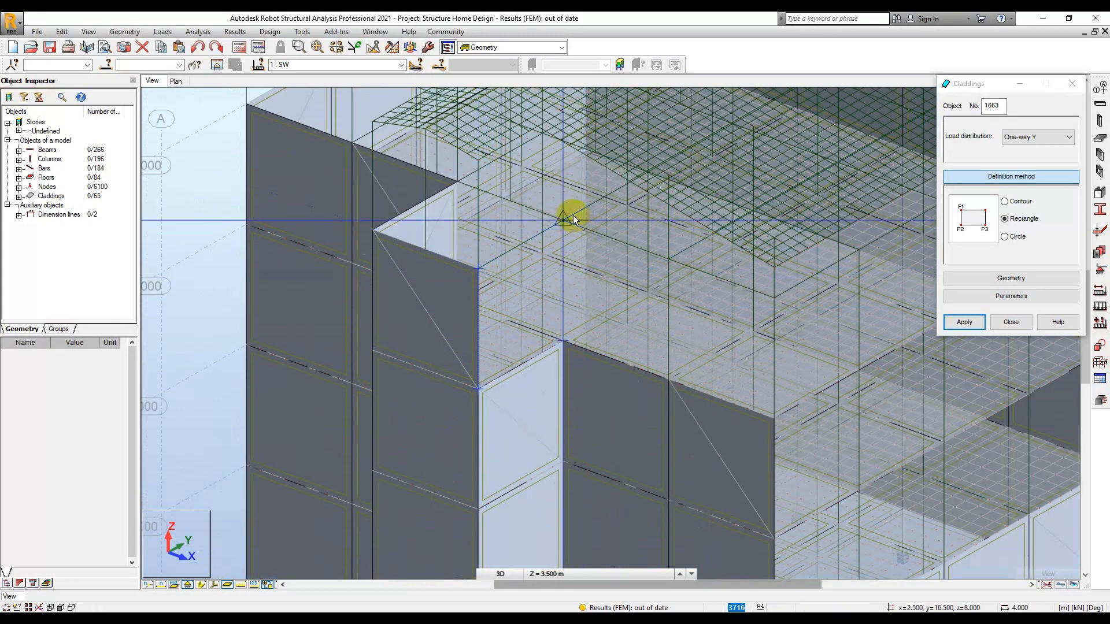
{"action": "left_click", "coordinate": [566, 222]}
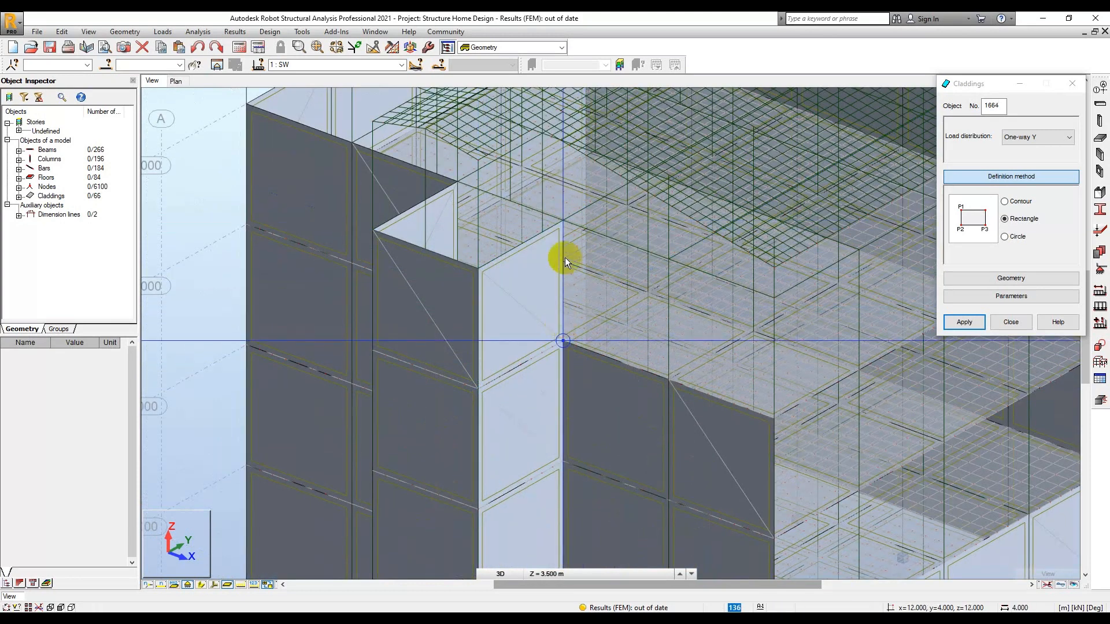
Add rectangular claddings on axis B in the two bays between axes 4 and 6, from +12.000 to +16.000.
{"action": "left_click", "coordinate": [567, 222]}
{"action": "left_click", "coordinate": [667, 258]}
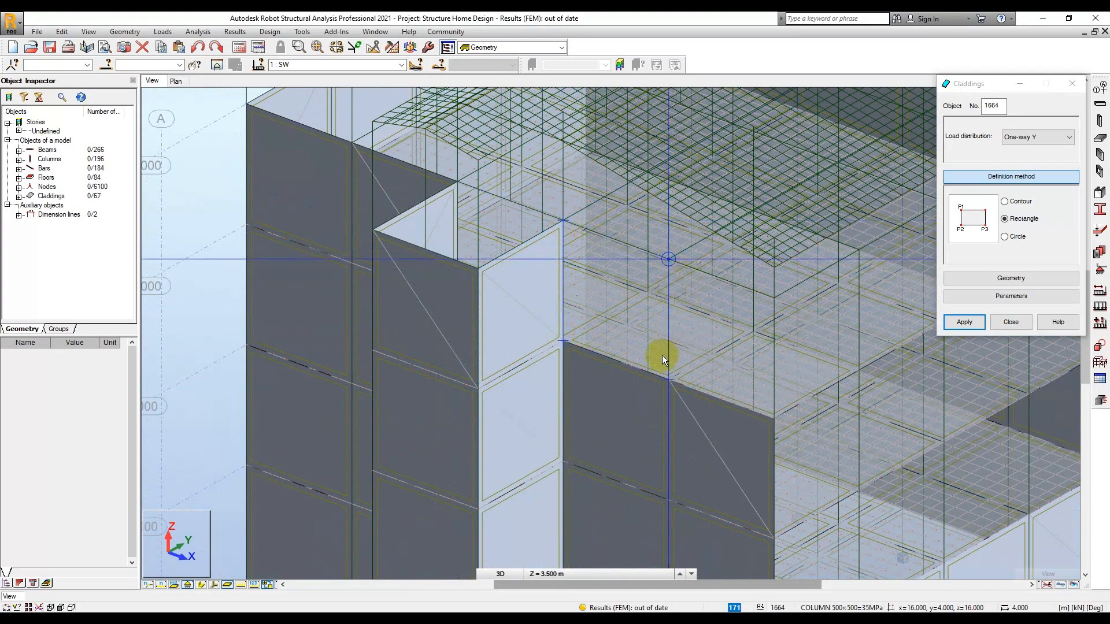
{"action": "left_click", "coordinate": [665, 376]}
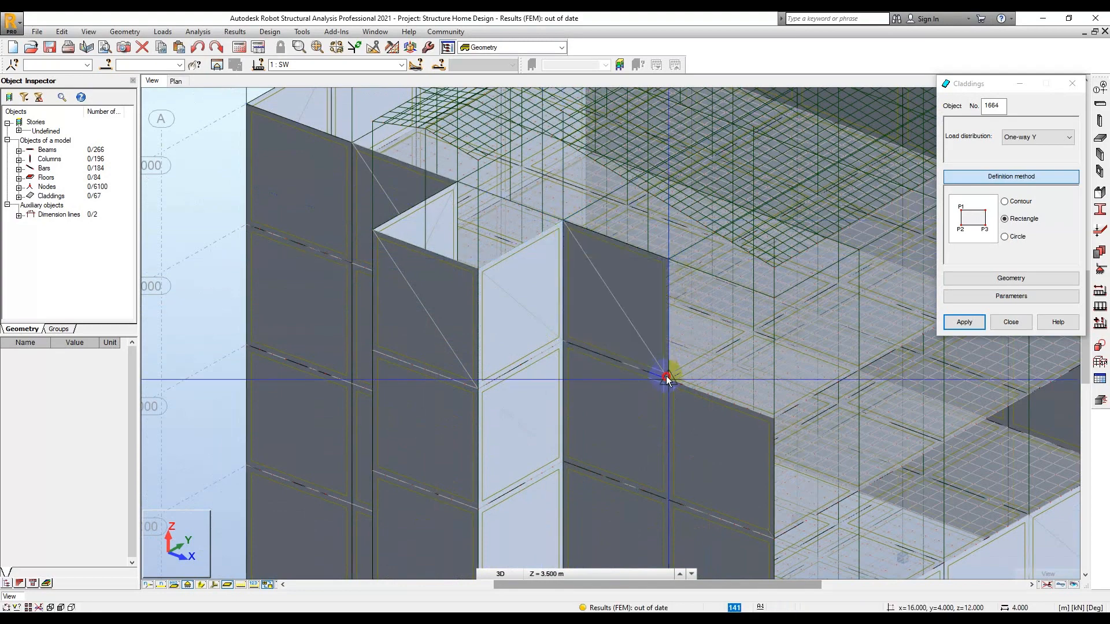
{"action": "left_click", "coordinate": [772, 296]}
Add rectangular claddings on axis 6 in the four bays between axes B and F, from +4.000 to +8.000.
{"action": "scroll", "coordinate": [769, 347], "scroll_direction": "down", "scroll_amount": 5}
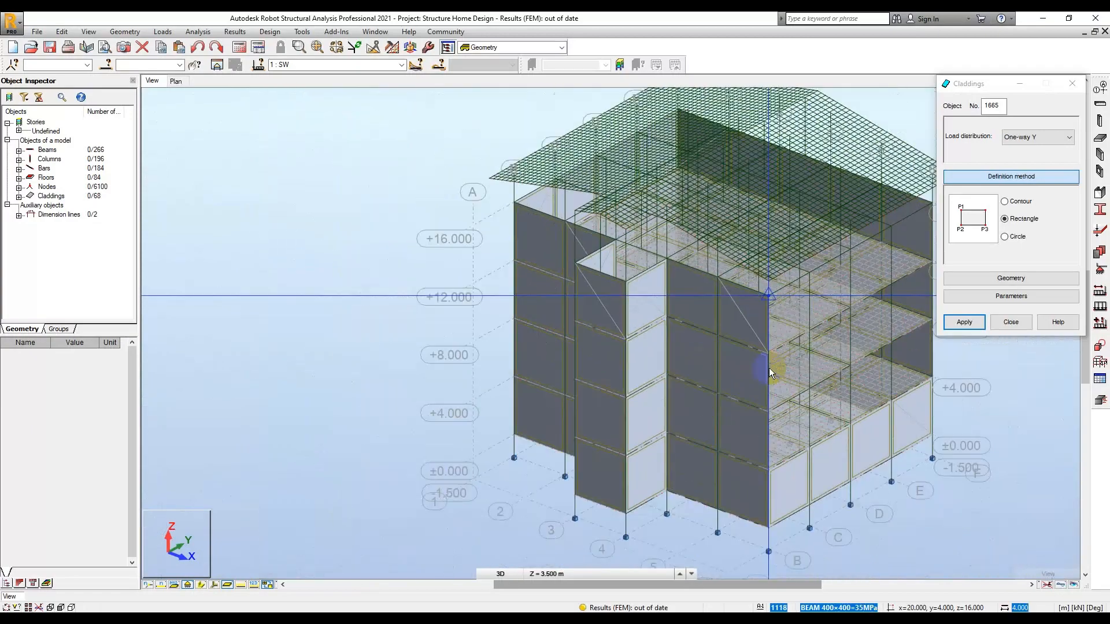
{"action": "middle_click_drag", "start_coordinate": [681, 369], "coordinate": [629, 368], "text": "shift"}
{"action": "scroll", "coordinate": [629, 364], "scroll_direction": "up", "scroll_amount": 3}
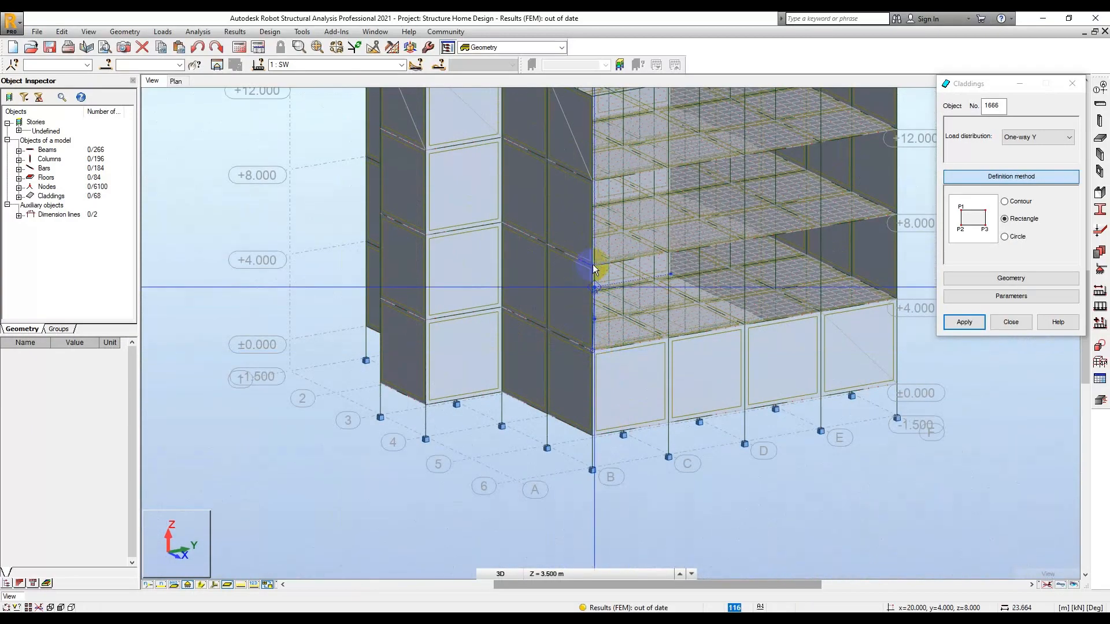
{"action": "left_click", "coordinate": [668, 256]}
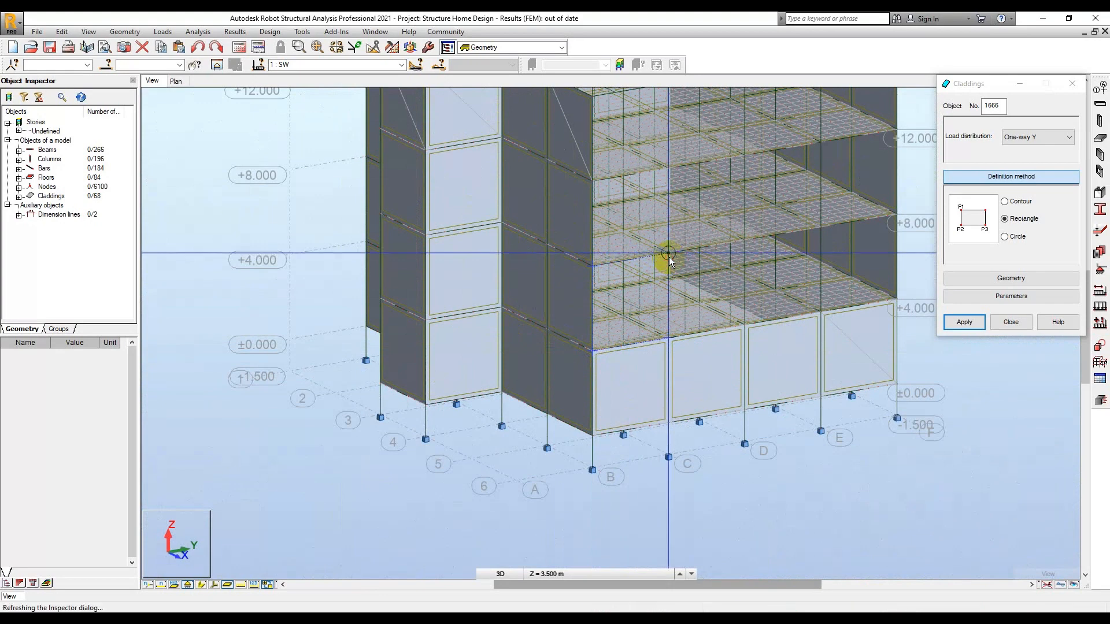
{"action": "left_click", "coordinate": [669, 335]}
{"action": "left_click", "coordinate": [669, 255]}
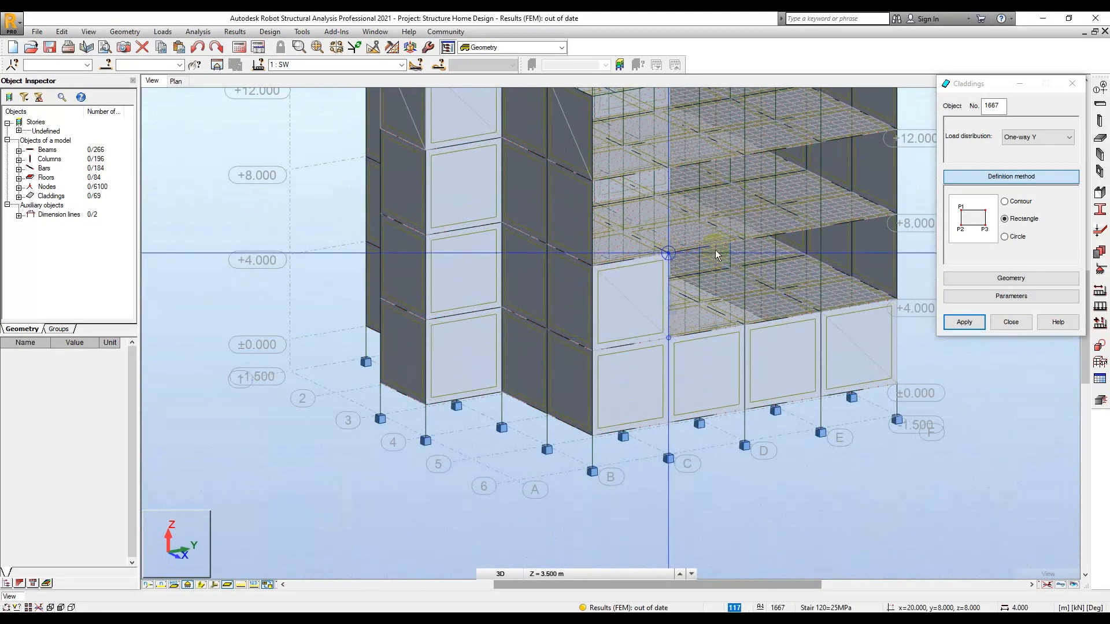
{"action": "left_click", "coordinate": [744, 242]}
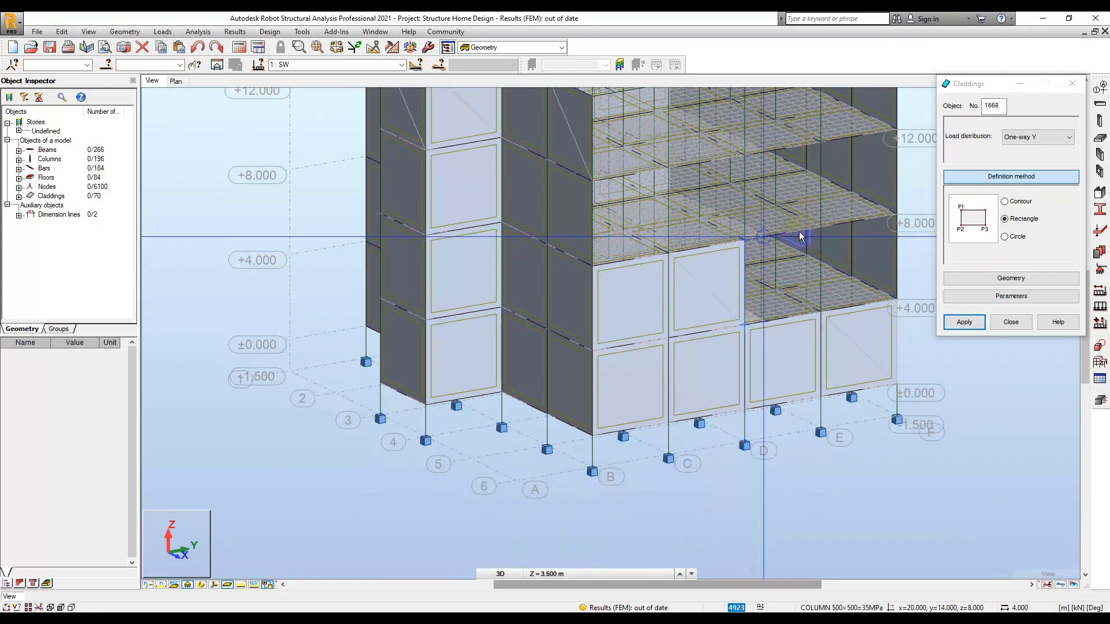
{"action": "left_click", "coordinate": [818, 230]}
{"action": "middle_click_drag", "start_coordinate": [818, 230], "coordinate": [669, 303]}
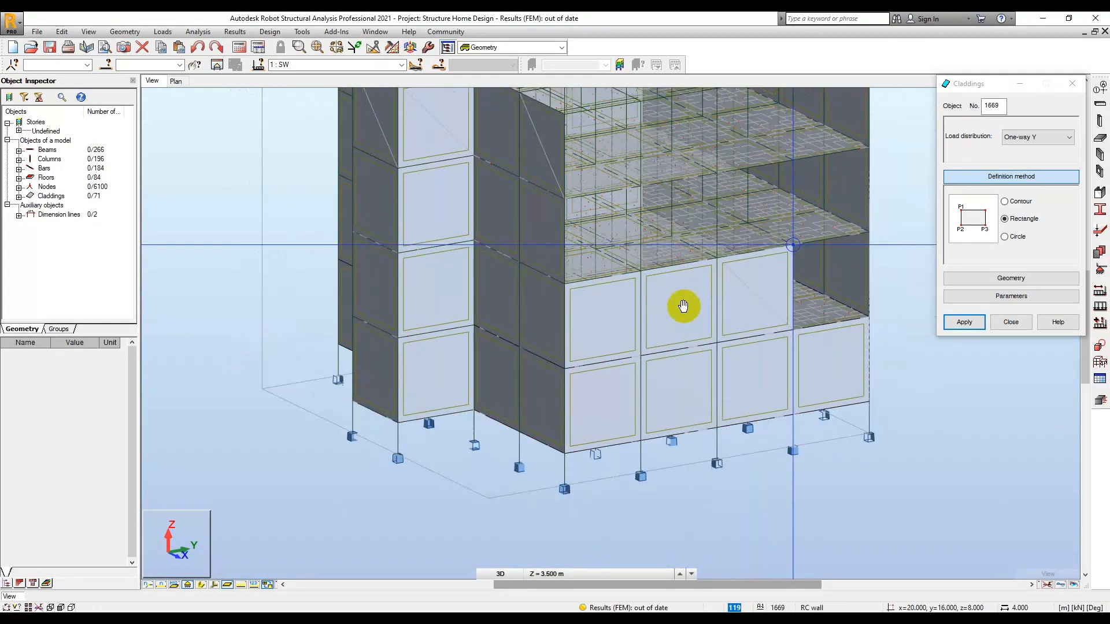
{"action": "left_click", "coordinate": [676, 392]}
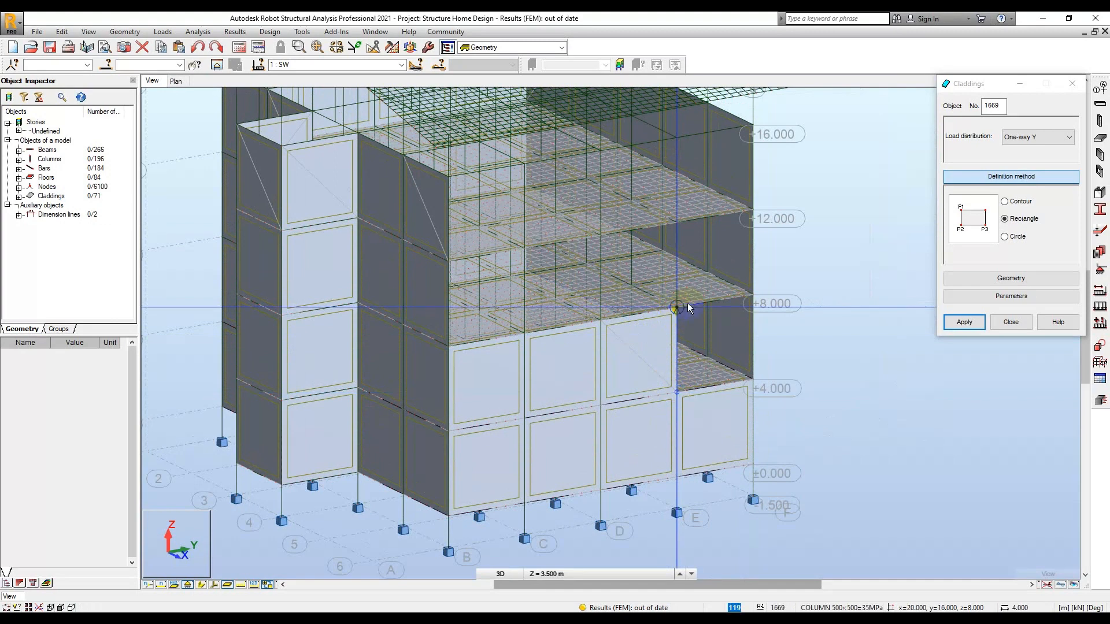
{"action": "left_click", "coordinate": [679, 308]}
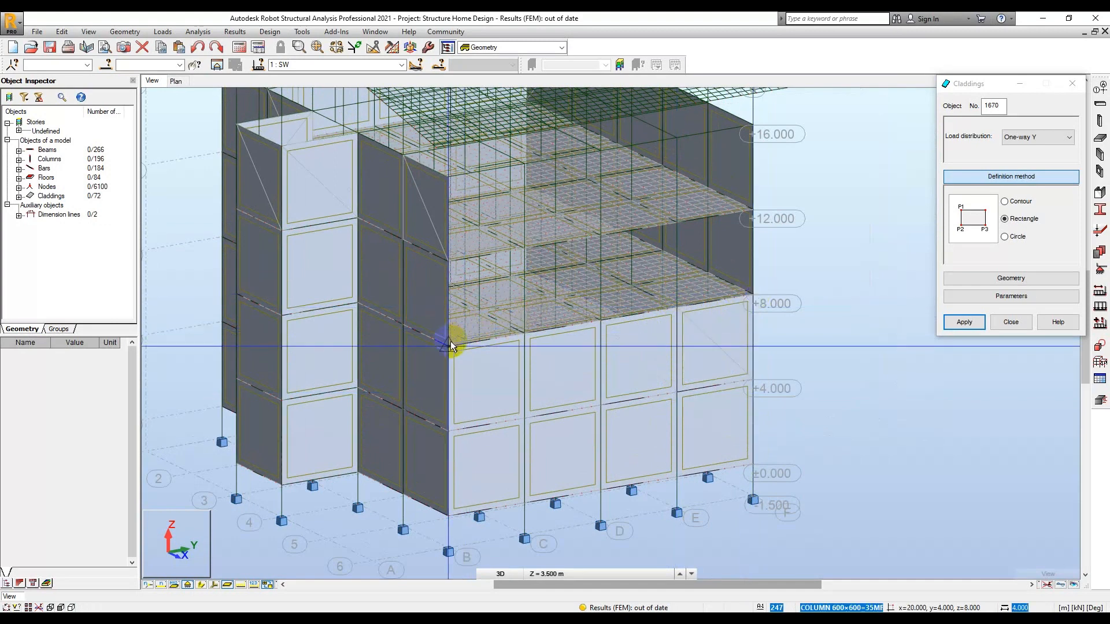
Add rectangular claddings on axis 6 in the four bays between axes B and F, from +8.000 to +12.000.
{"action": "left_click", "coordinate": [521, 252]}
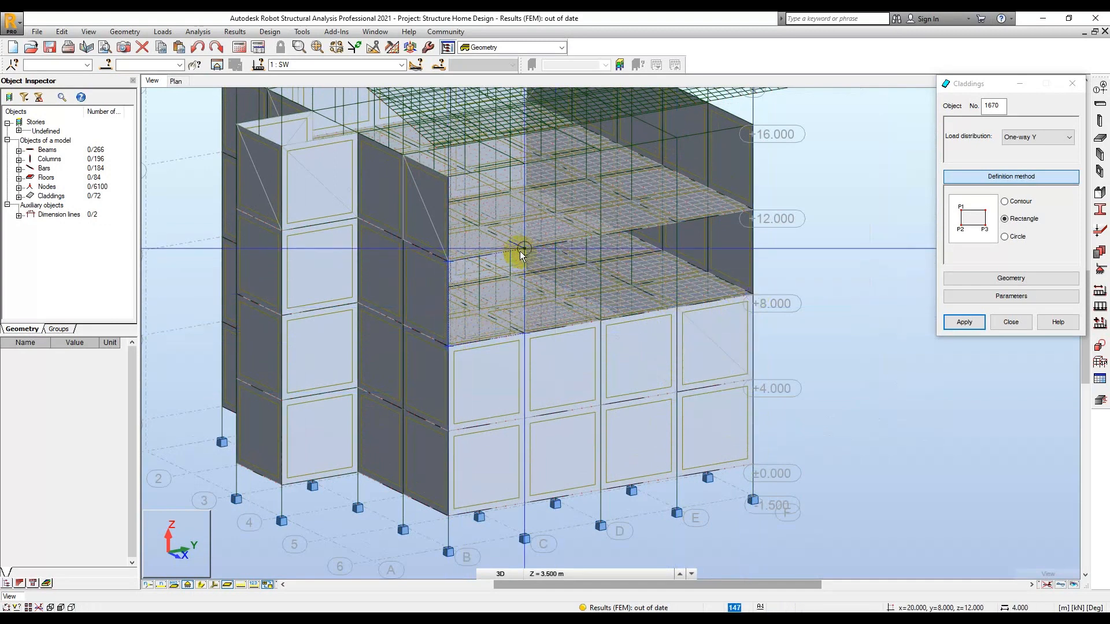
{"action": "left_click", "coordinate": [522, 329]}
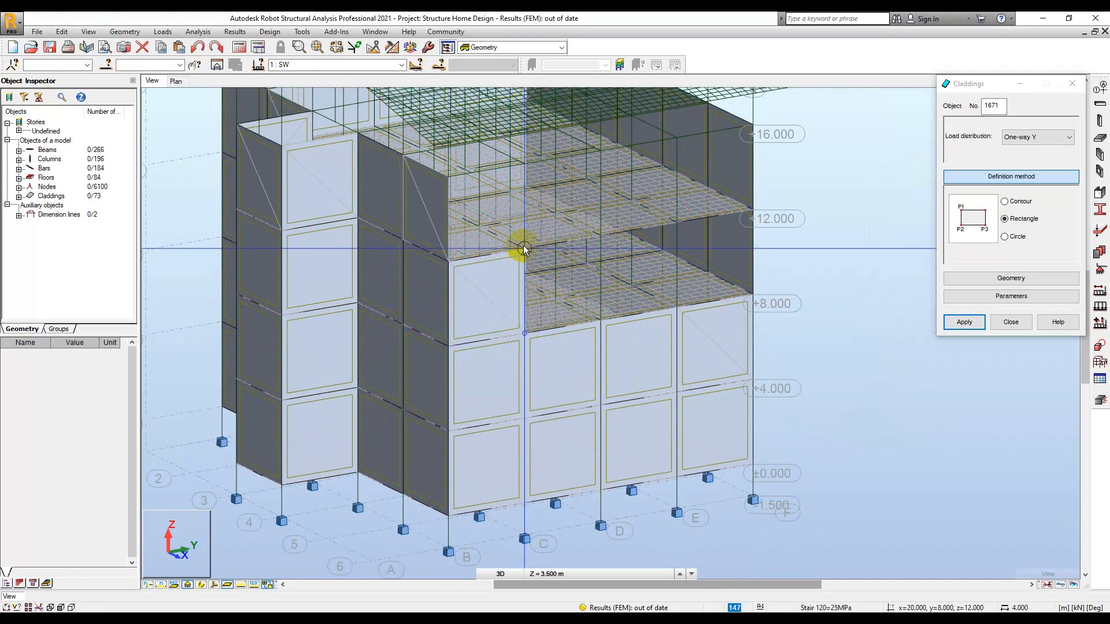
{"action": "left_click", "coordinate": [601, 236]}
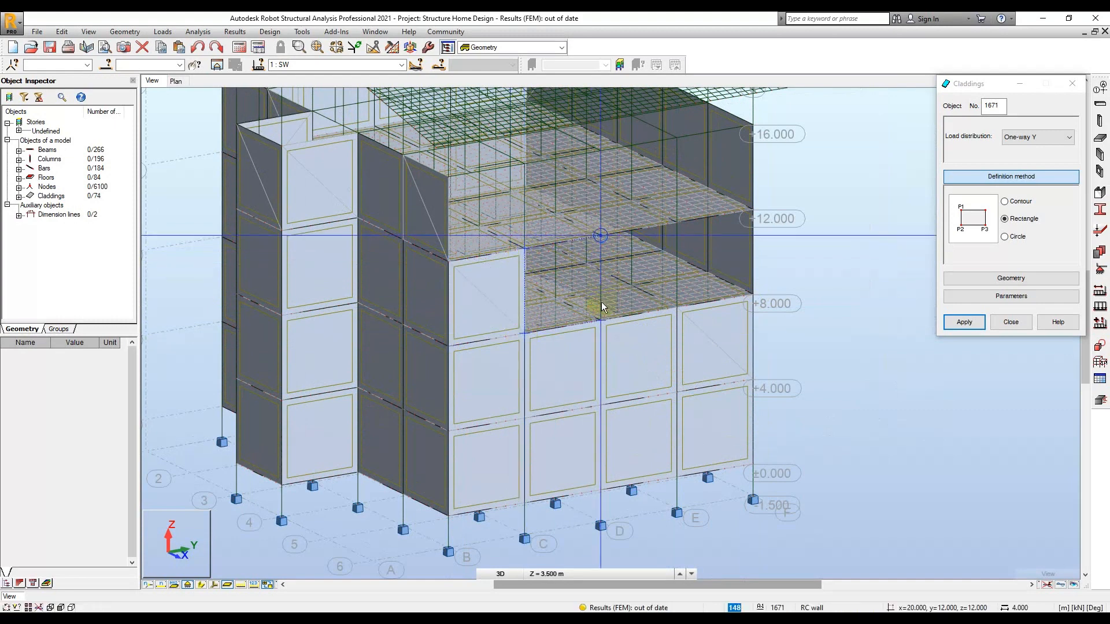
{"action": "left_click", "coordinate": [600, 320]}
{"action": "left_click", "coordinate": [676, 231]}
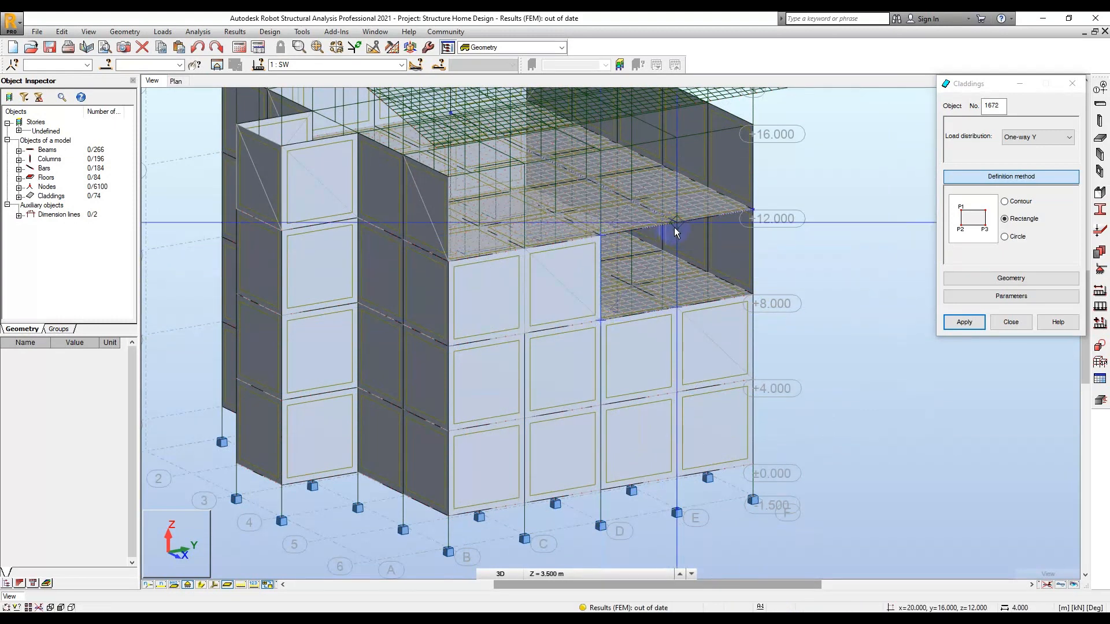
{"action": "left_click", "coordinate": [676, 306]}
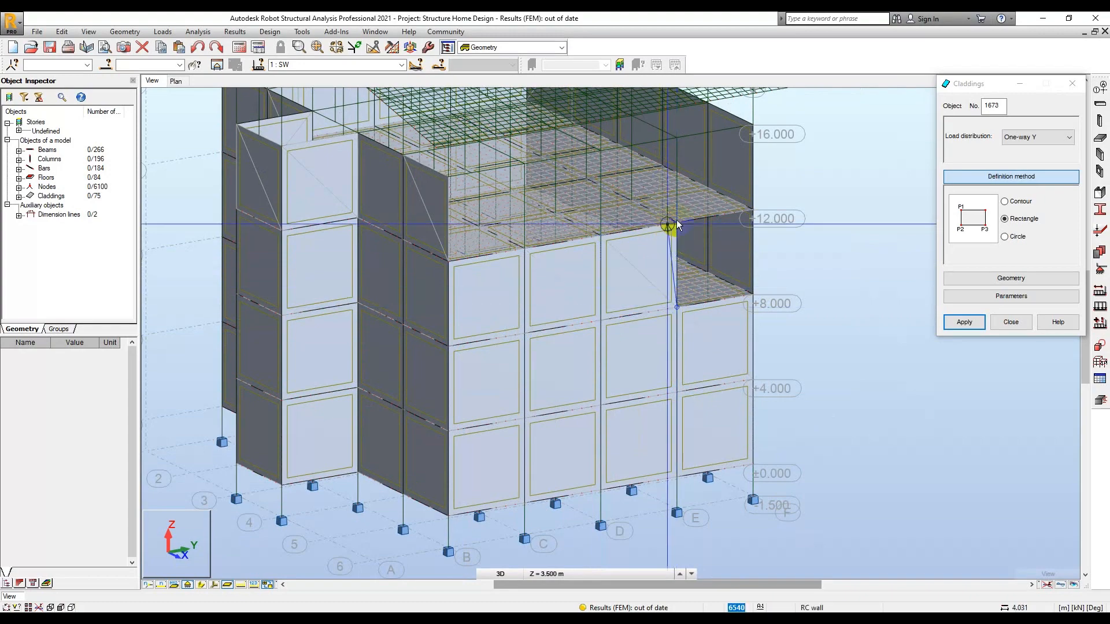
{"action": "left_click", "coordinate": [742, 220]}
{"action": "left_click", "coordinate": [753, 210]}
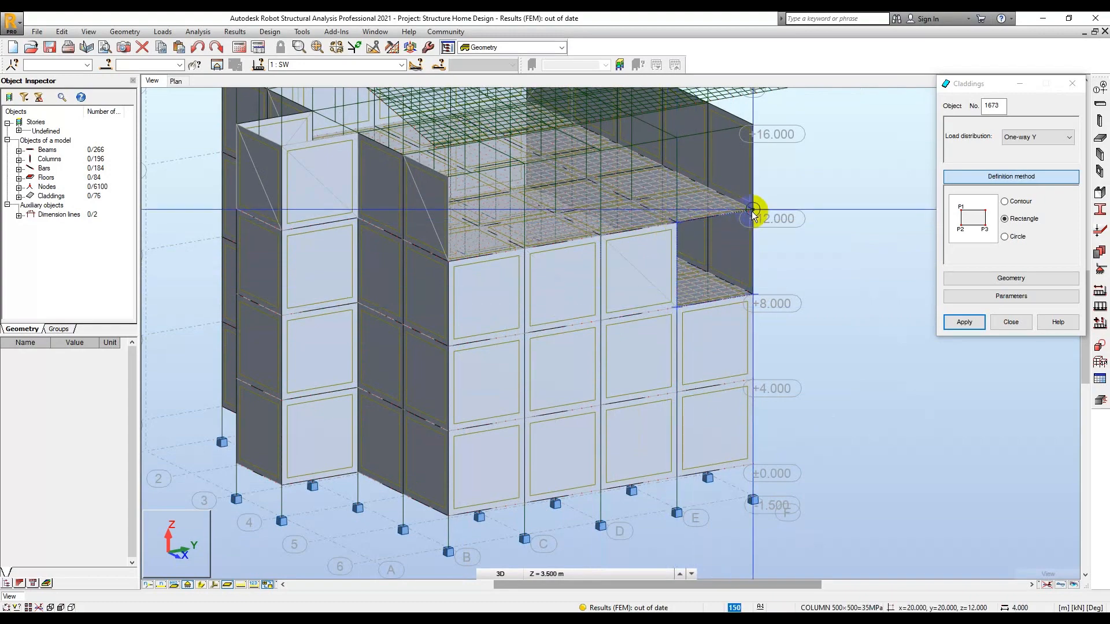
Add rectangular claddings on axis 6 in the four bays between axes B and F, from +12.000 to +16.000.
{"action": "scroll", "coordinate": [754, 215], "scroll_direction": "down", "scroll_amount": 5}
{"action": "left_click", "coordinate": [539, 370]}
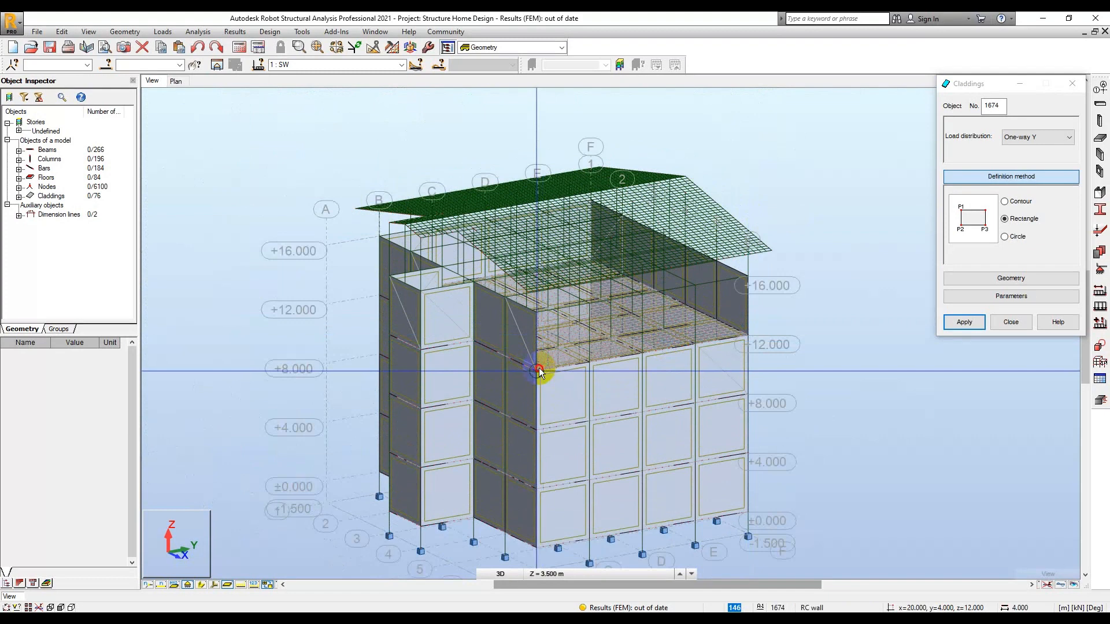
{"action": "left_click", "coordinate": [537, 311]}
{"action": "left_click", "coordinate": [591, 308]}
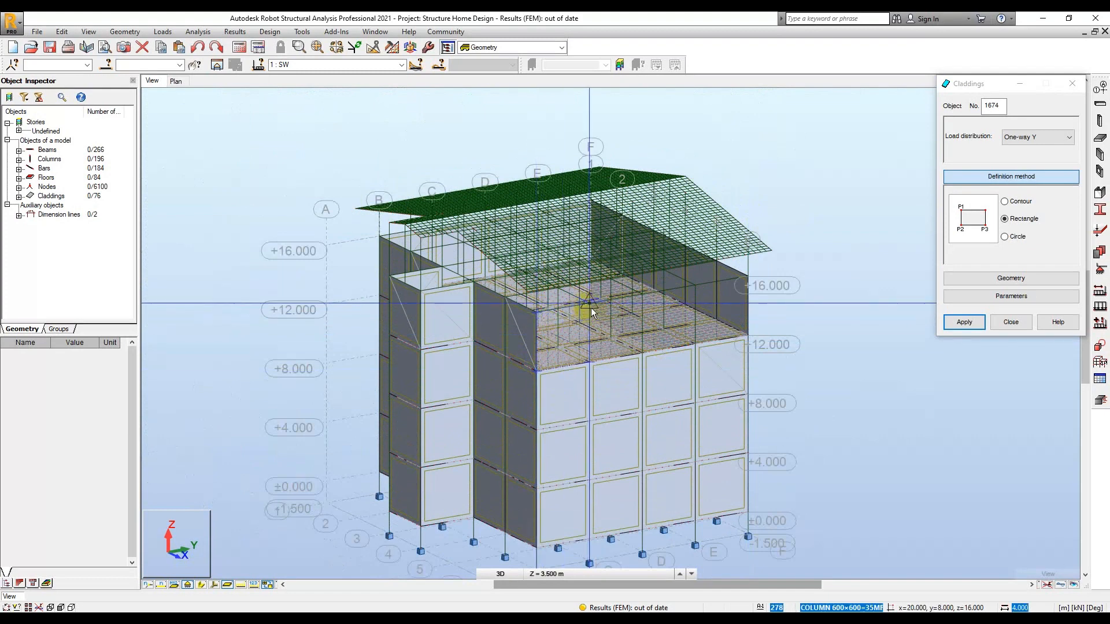
{"action": "left_click", "coordinate": [587, 308]}
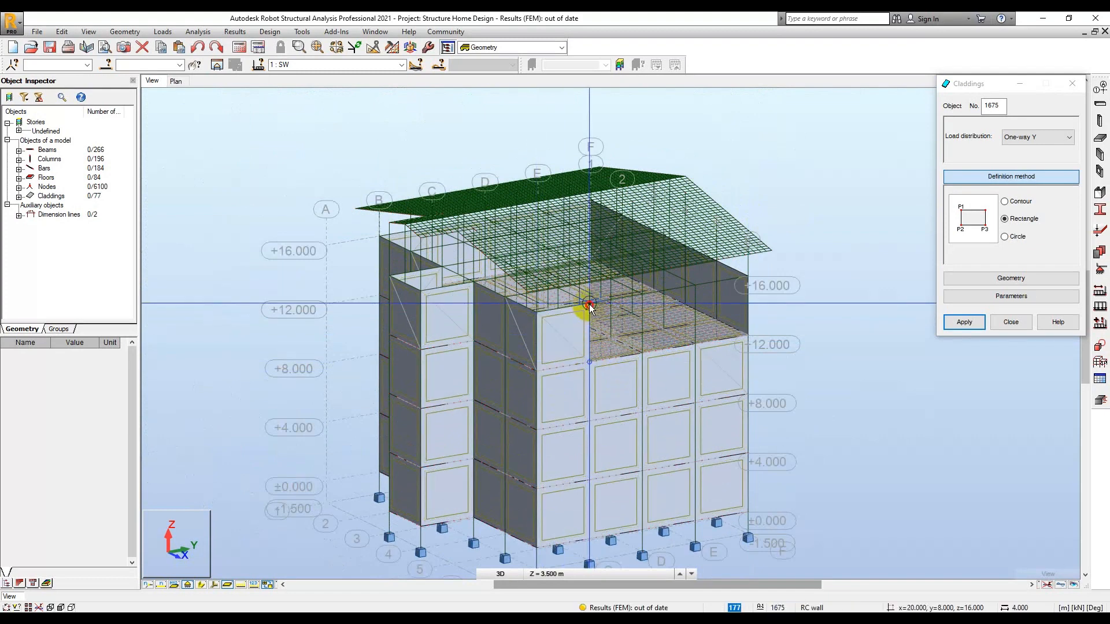
{"action": "left_click", "coordinate": [639, 296]}
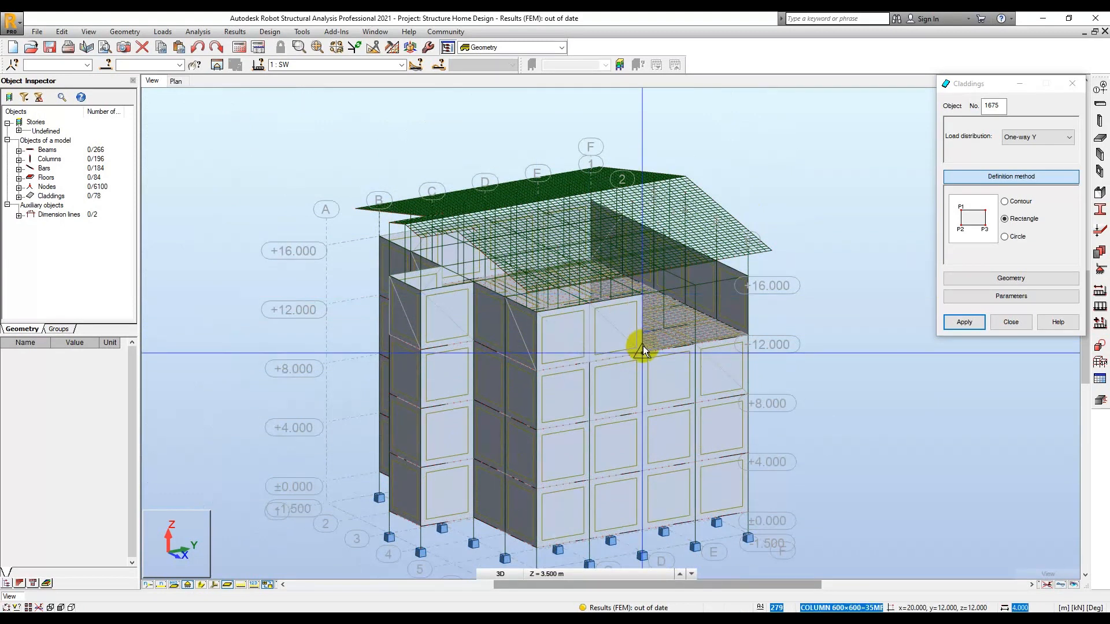
{"action": "left_click", "coordinate": [694, 290]}
{"action": "left_click", "coordinate": [695, 345]}
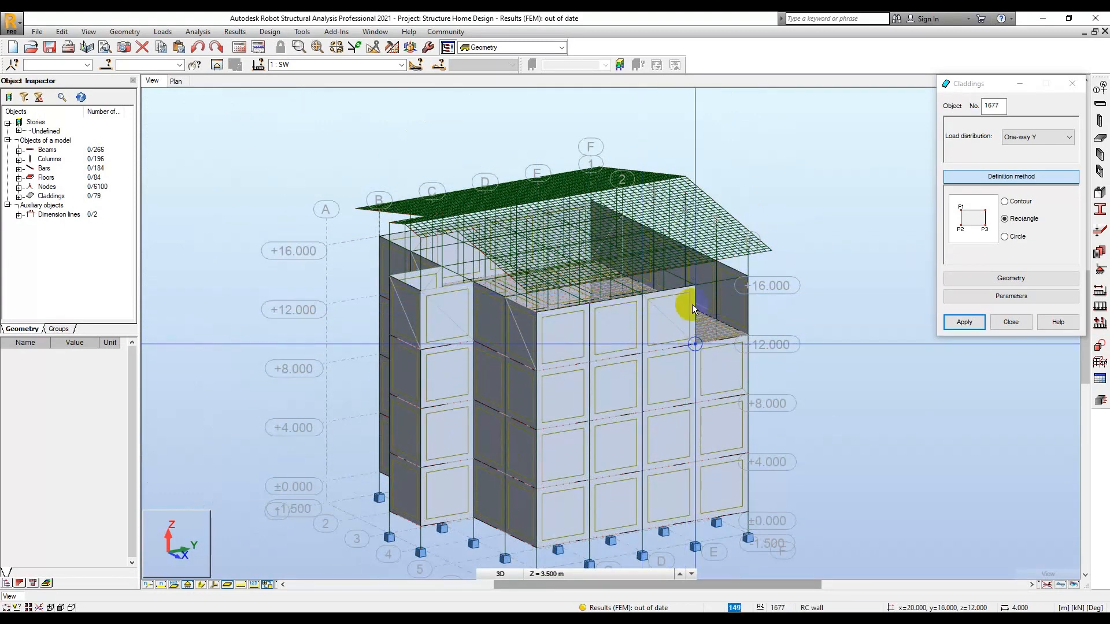
{"action": "left_click", "coordinate": [695, 285]}
{"action": "left_click", "coordinate": [748, 282]}
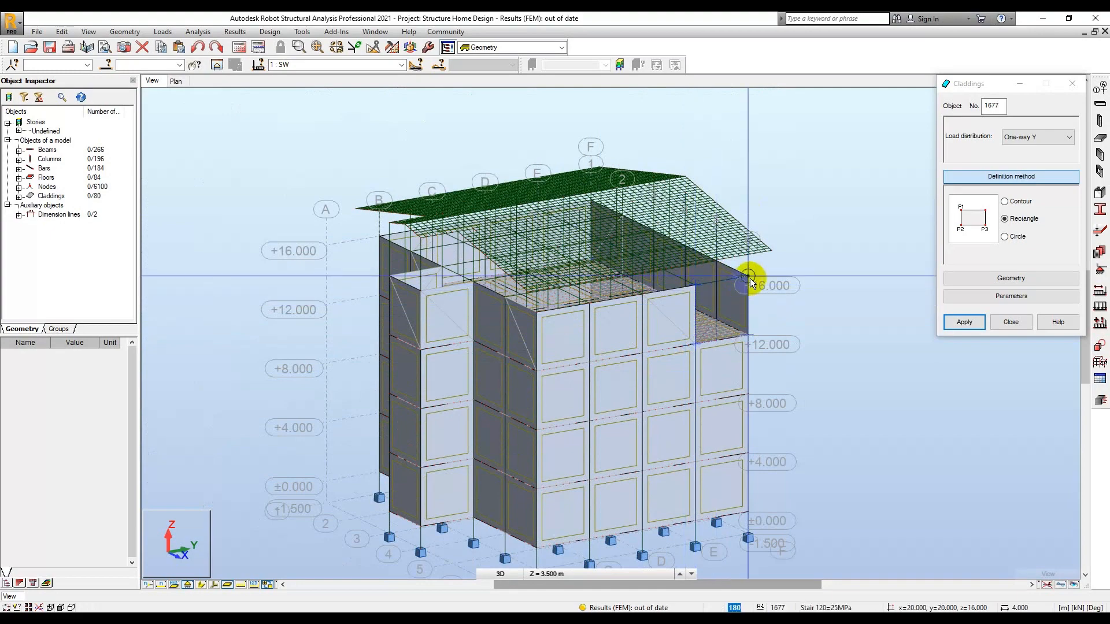
Check the facades on axes 1 and F for missing claddings and end the cladding definition.
{"action": "scroll", "coordinate": [750, 282], "scroll_direction": "down", "scroll_amount": 2}
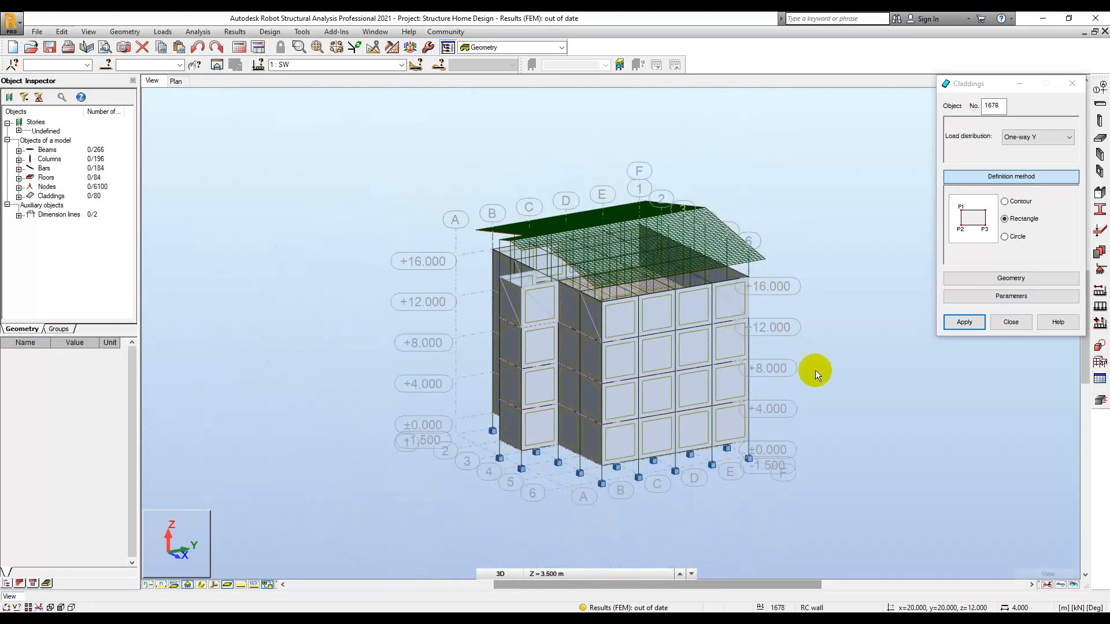
{"action": "middle_click_drag", "start_coordinate": [814, 370], "coordinate": [645, 392], "text": "shift"}
{"action": "scroll", "coordinate": [649, 304], "scroll_direction": "up", "scroll_amount": 2}
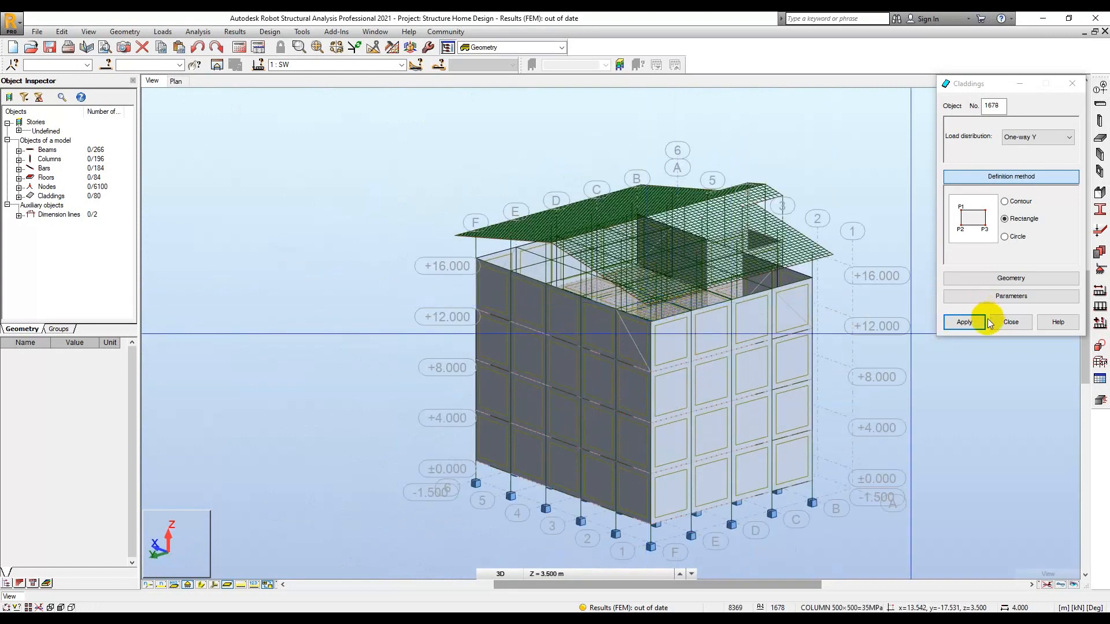
{"action": "left_click", "coordinate": [1011, 325]}
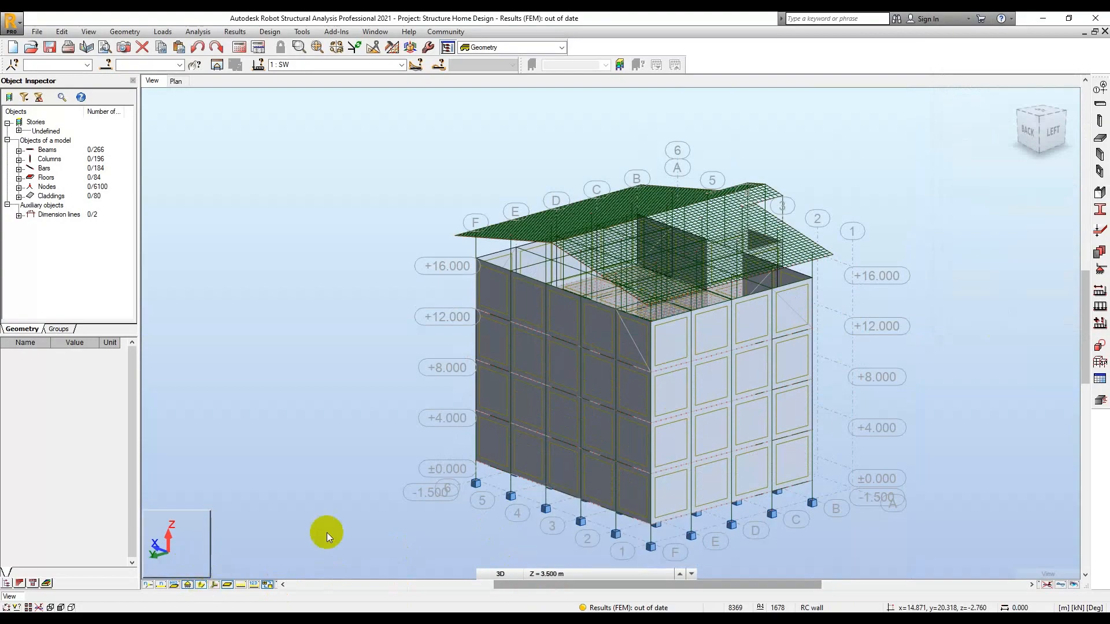
Show the members' section shapes and examine the clad building from the front and from its corners.
{"action": "middle_click_drag", "start_coordinate": [876, 425], "coordinate": [763, 429], "text": "shift"}
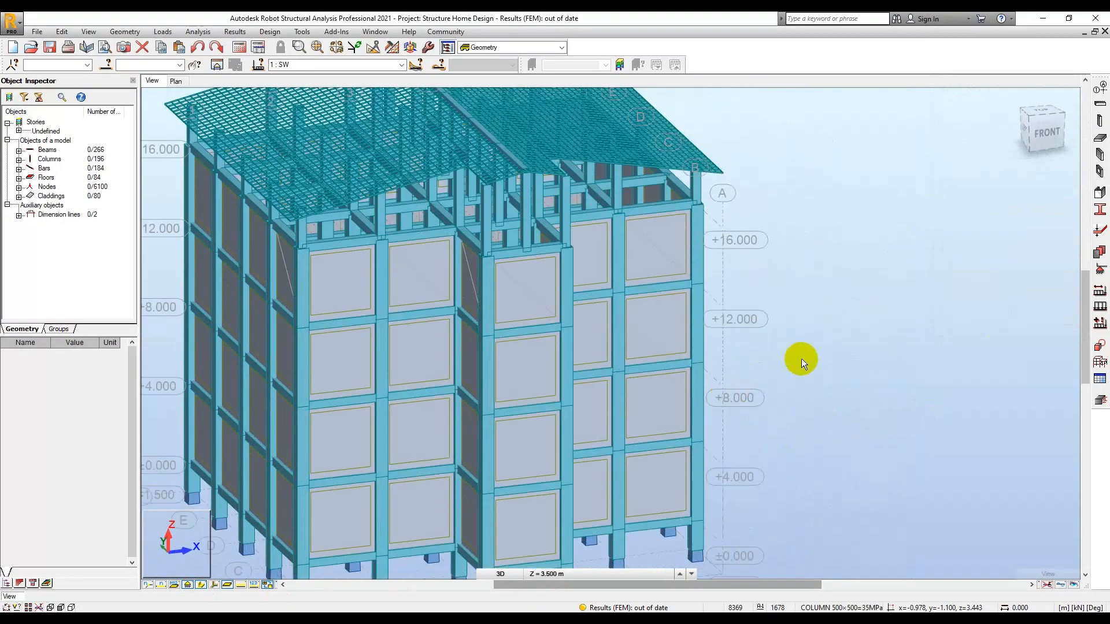
{"action": "scroll", "coordinate": [801, 358], "scroll_direction": "down", "scroll_amount": 2}
{"action": "mouse_move", "coordinate": [801, 366]}
{"action": "middle_mouse_down", "text": "shift"}
{"action": "mouse_move", "coordinate": [798, 352]}
{"action": "mouse_move", "coordinate": [781, 357]}
{"action": "middle_mouse_up", "text": "shift"}
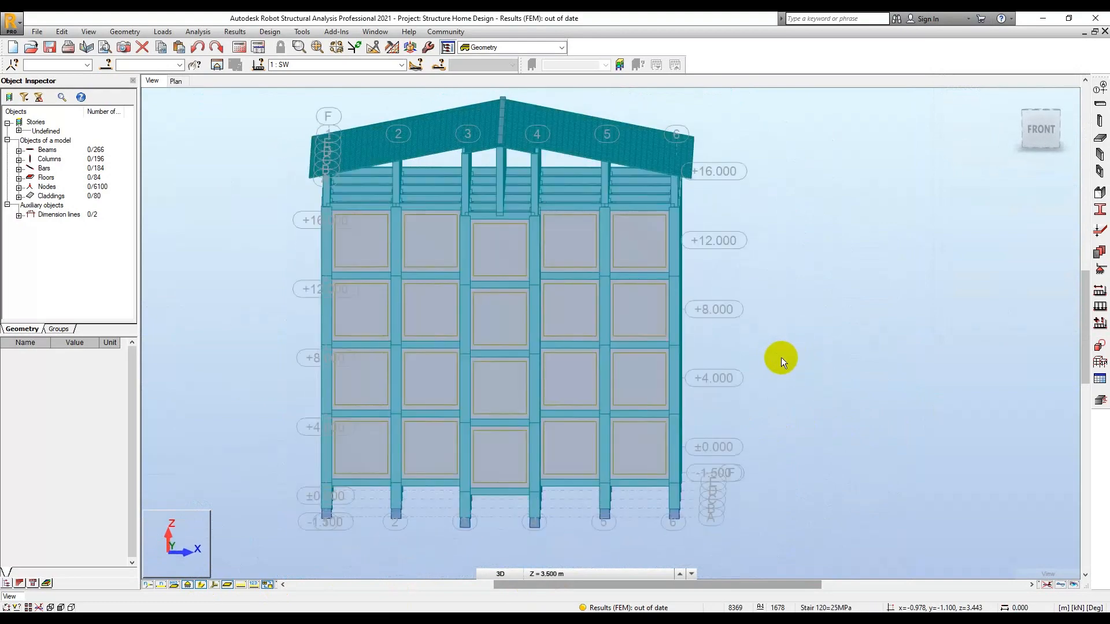
{"action": "left_click", "coordinate": [1013, 100]}
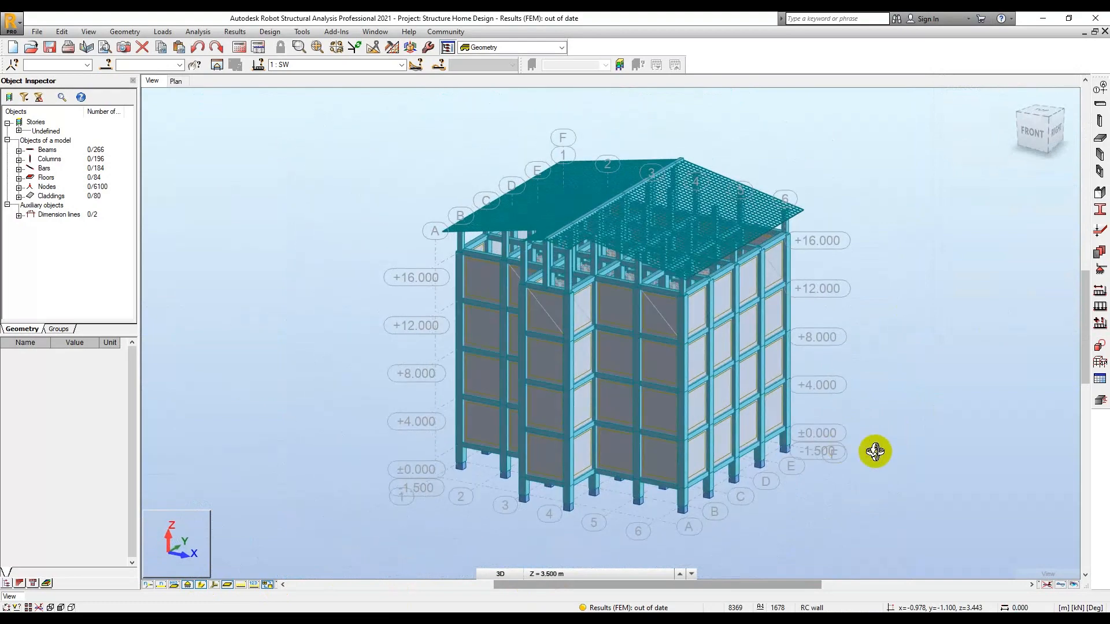